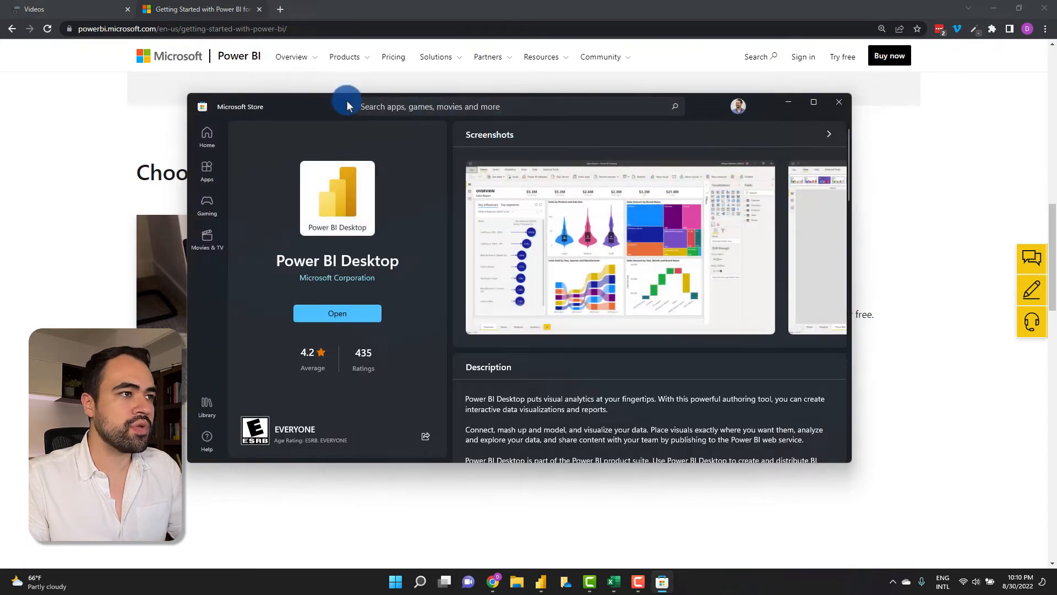
- Launch Power BI Desktop from its Microsoft Store page
drag(347, 106, 343, 90)
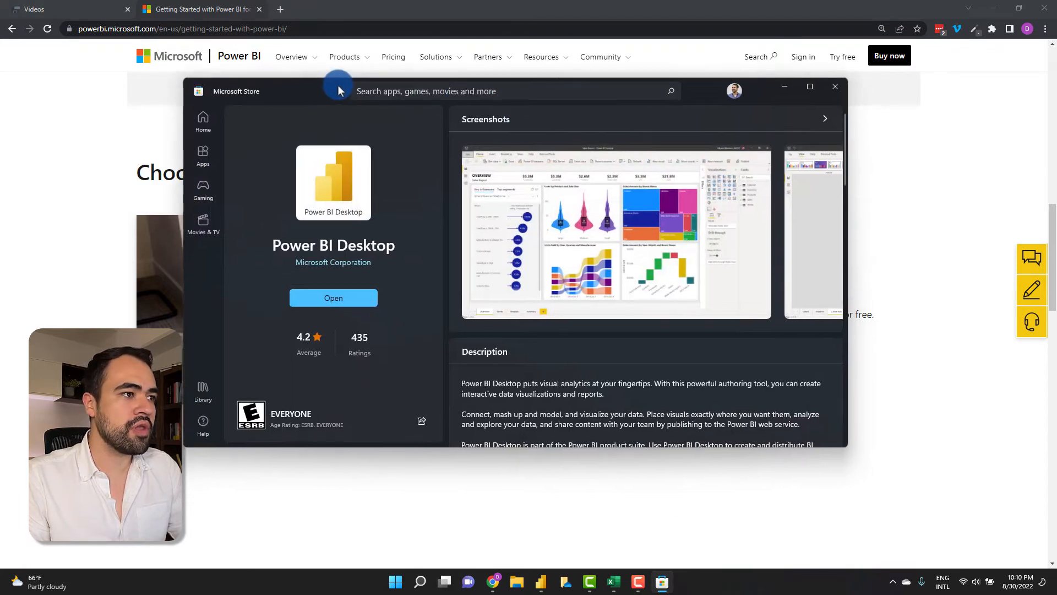
click(341, 291)
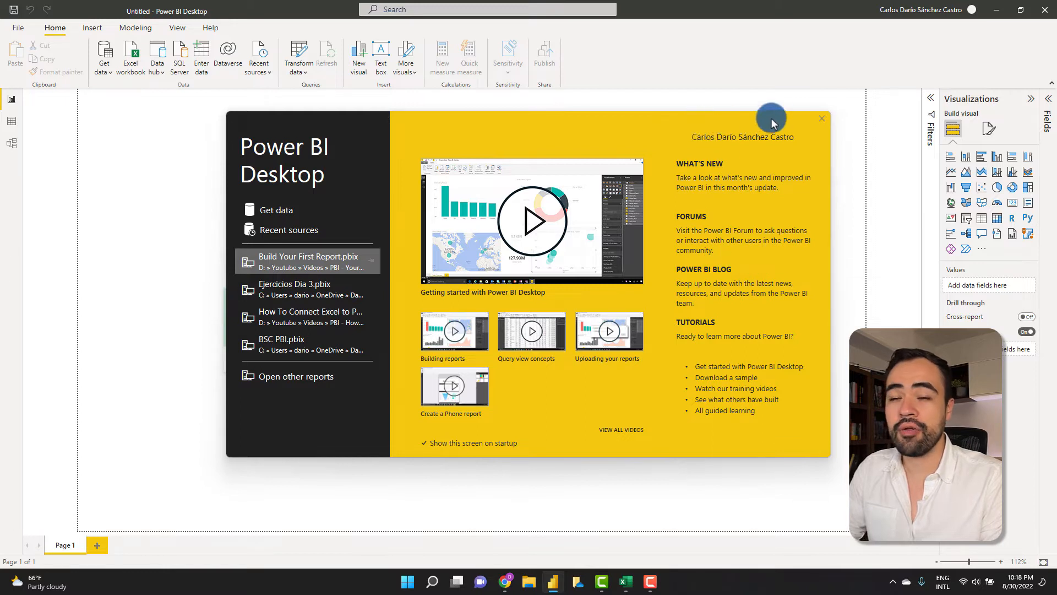
- Dismiss the welcome screen, look at the Data and Model views, then go back to Report view
click(822, 118)
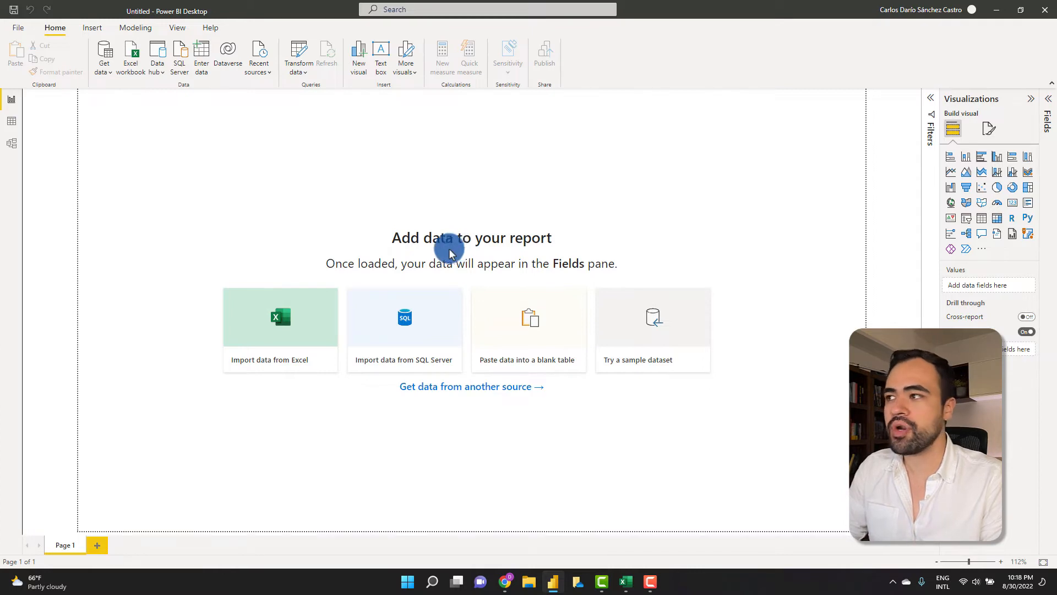
click(12, 121)
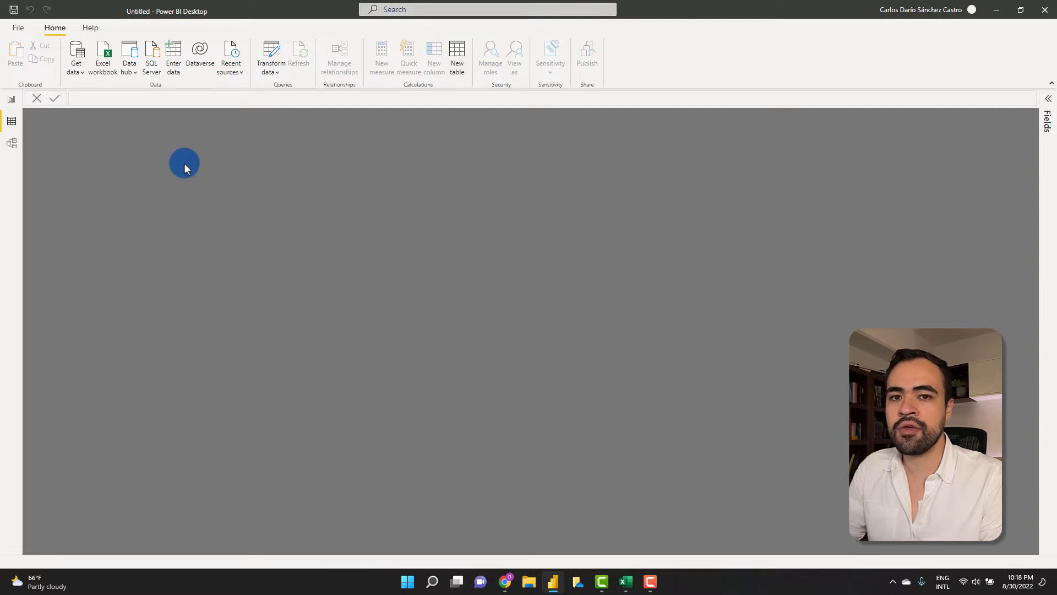
click(11, 143)
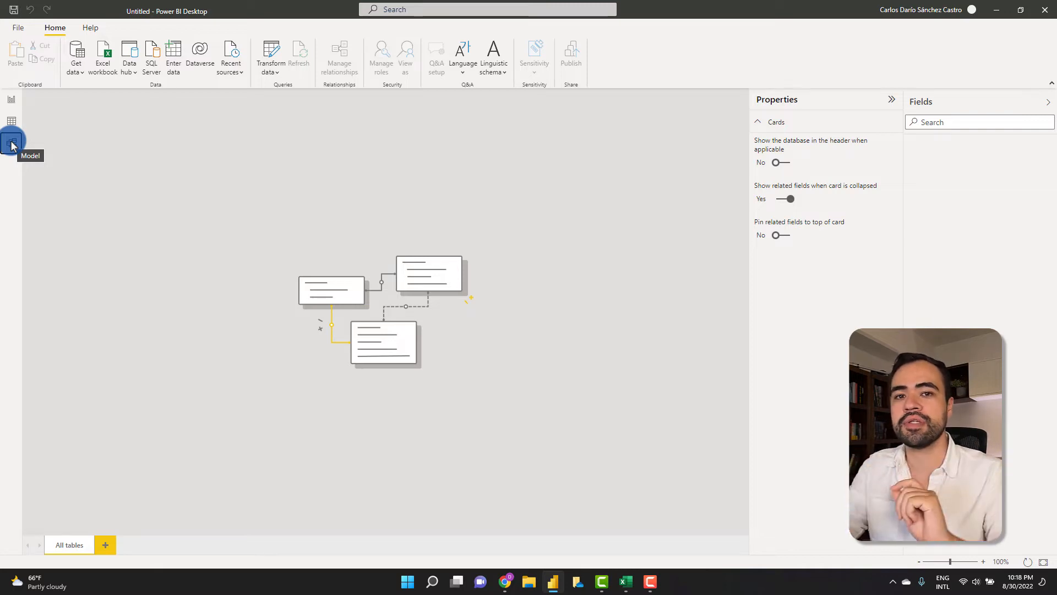
click(12, 99)
- Bring the Sales and Customers Excel workbooks to the front and arrange their windows
mouse_move(626, 581)
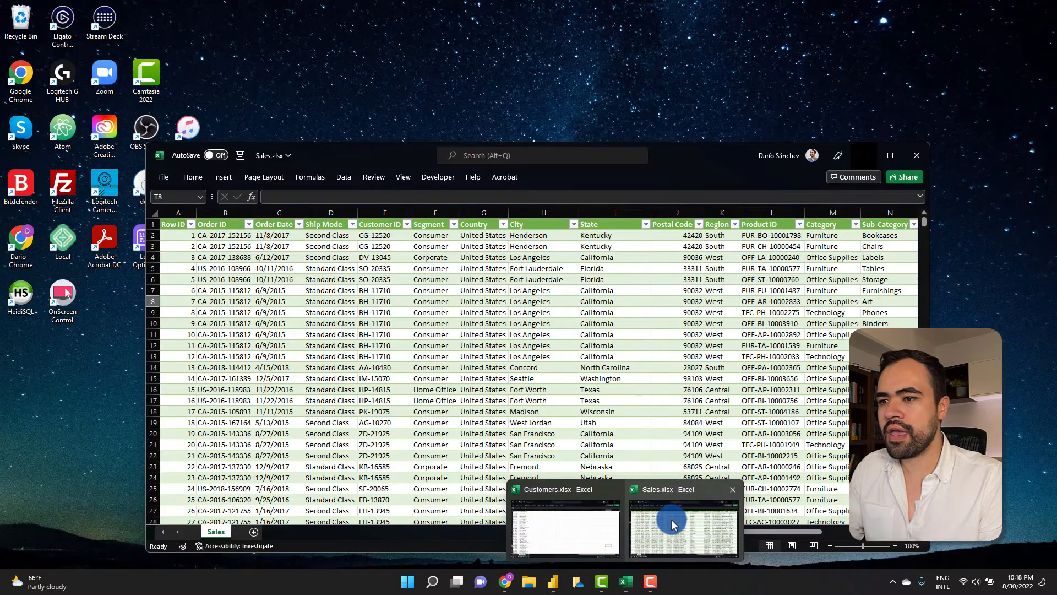
click(673, 524)
drag(691, 161, 555, 69)
mouse_move(616, 577)
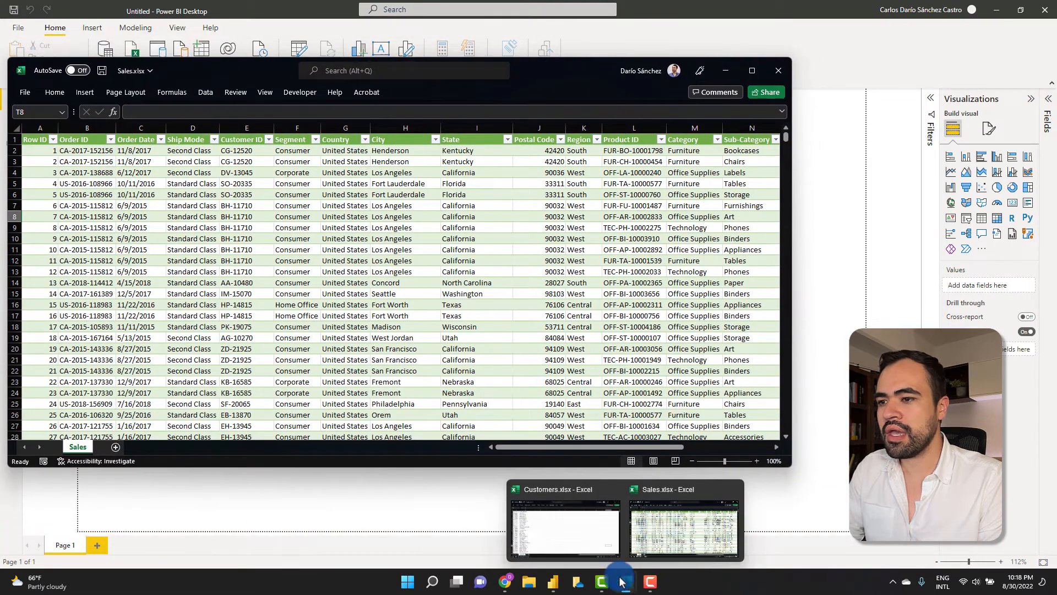
click(571, 530)
drag(642, 141, 811, 85)
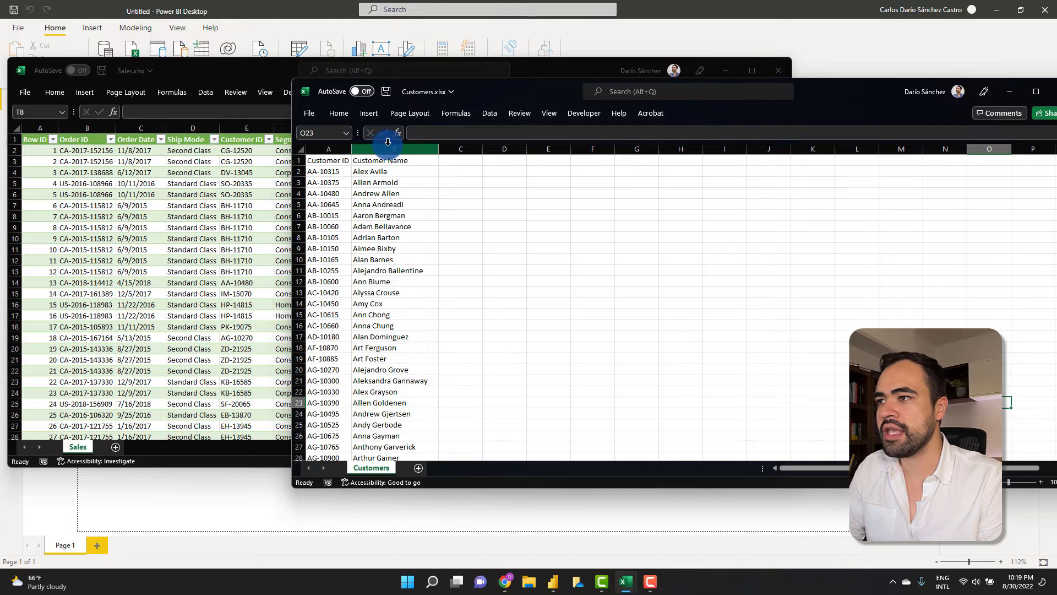
- Minimise the Customers workbook and close the Sales workbook window
click(1010, 92)
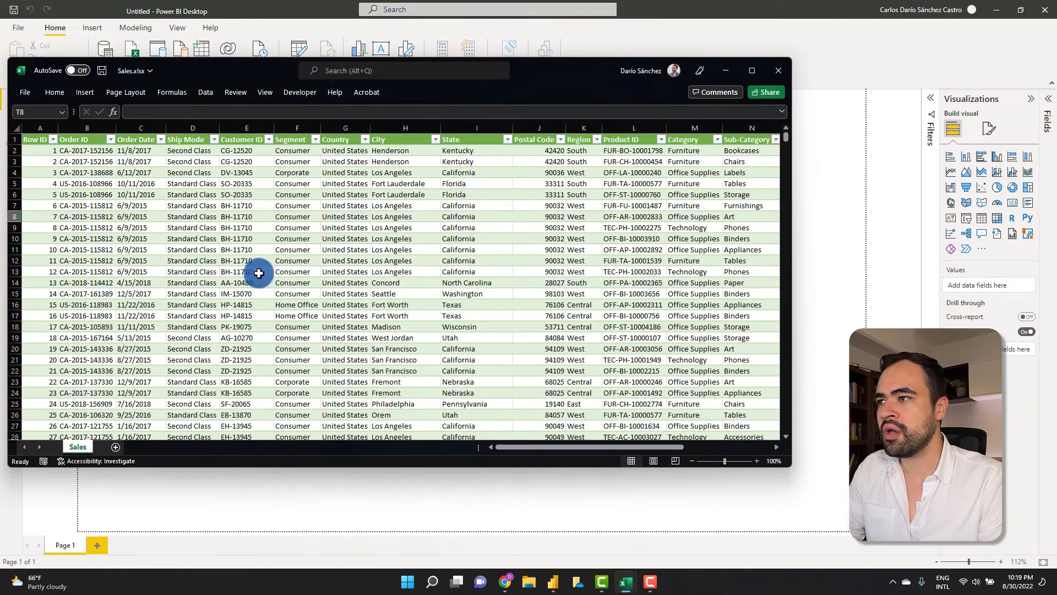
drag(549, 75, 692, 94)
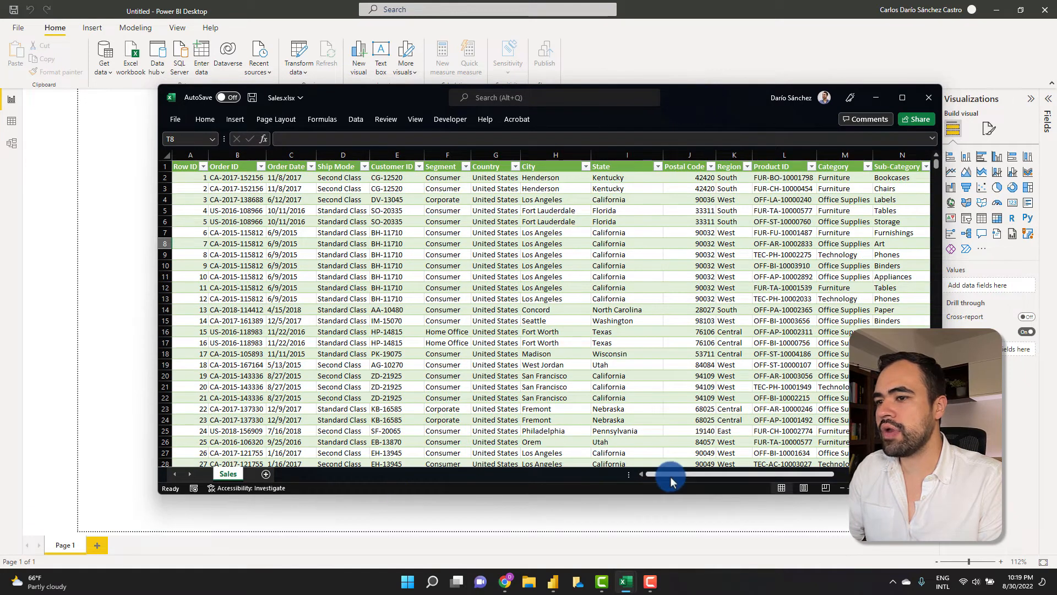
drag(670, 477, 576, 448)
click(882, 114)
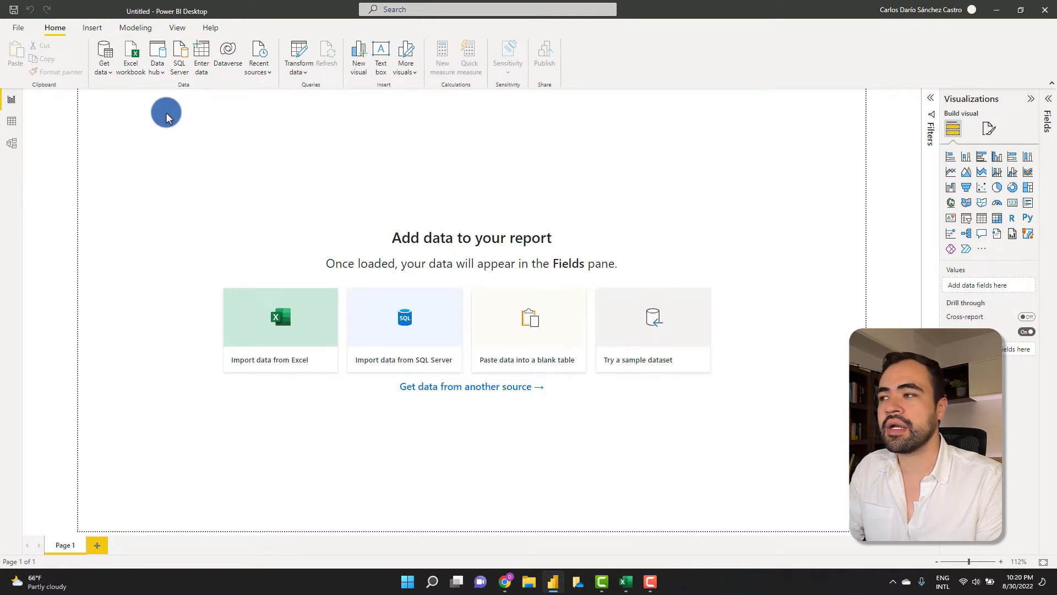
- Import data from the Excel workbook Sales.xlsx
click(135, 67)
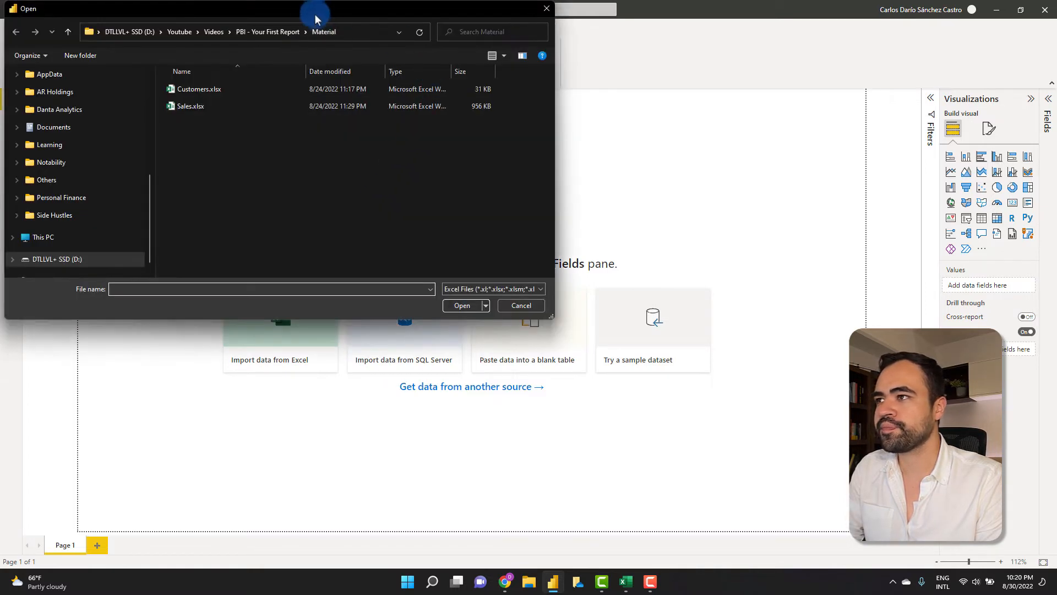
drag(316, 19, 487, 83)
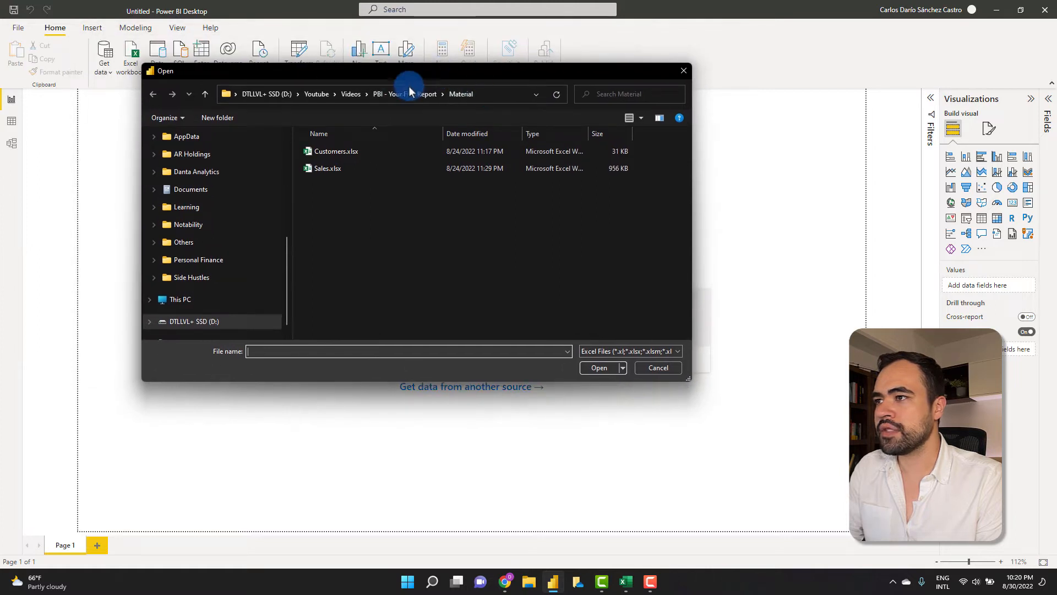
click(349, 168)
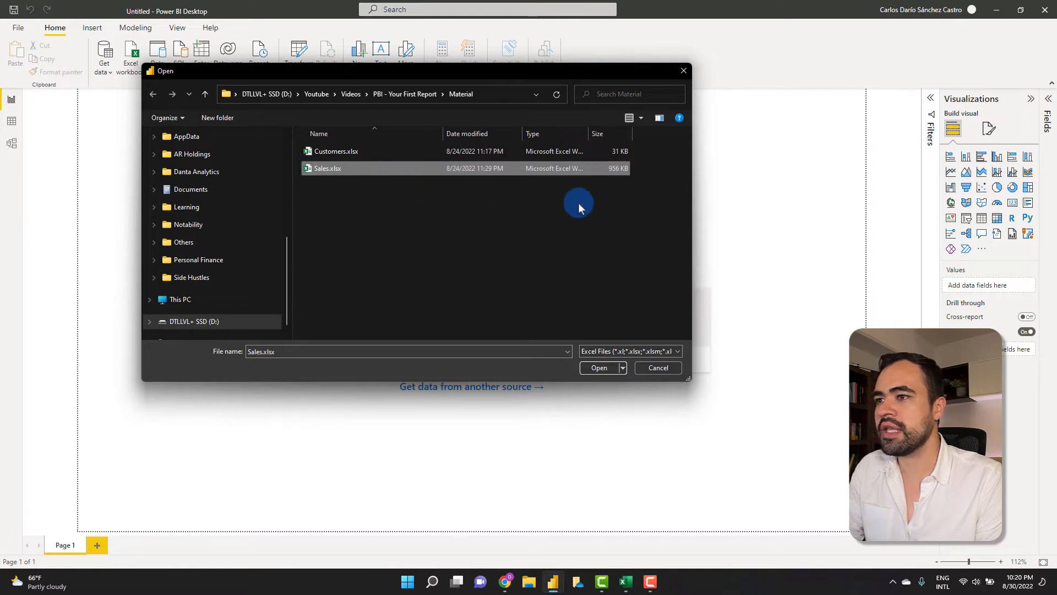
key(Return)
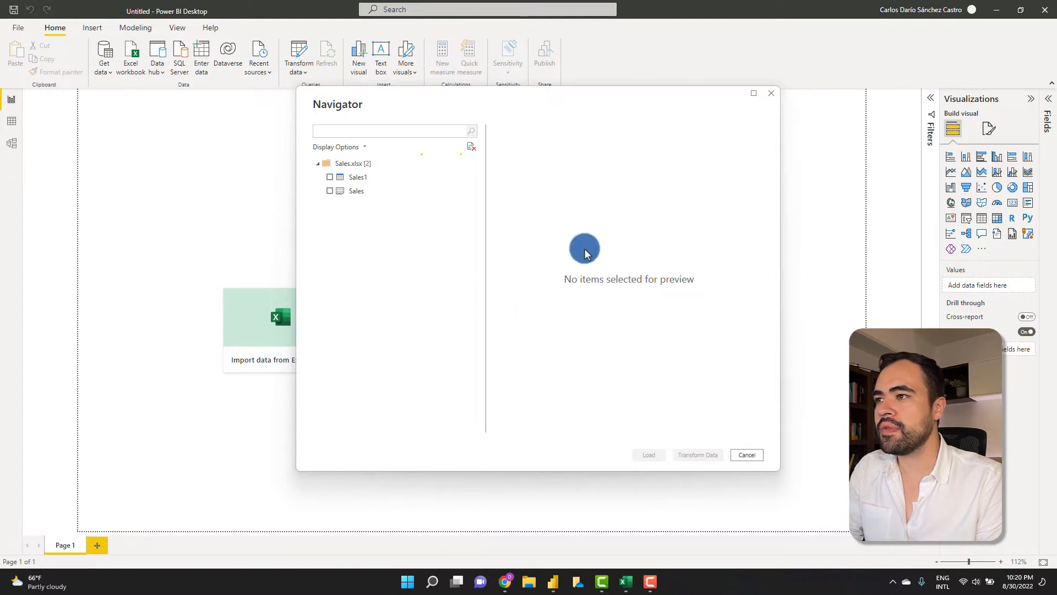
- Preview and select the Sales1 table in the Navigator, then send it to Transform Data
click(397, 181)
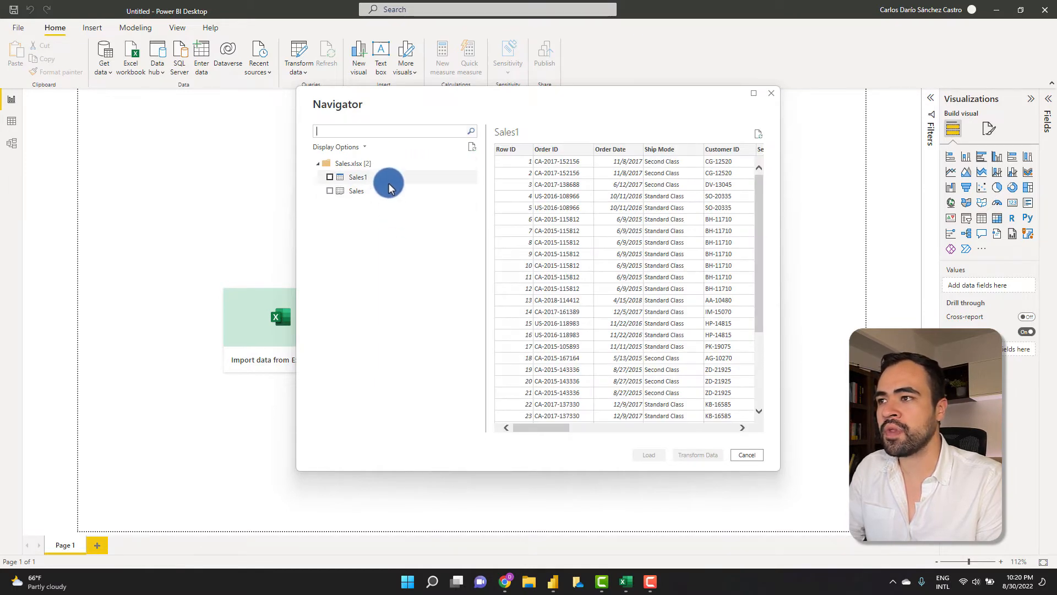
drag(547, 427, 531, 408)
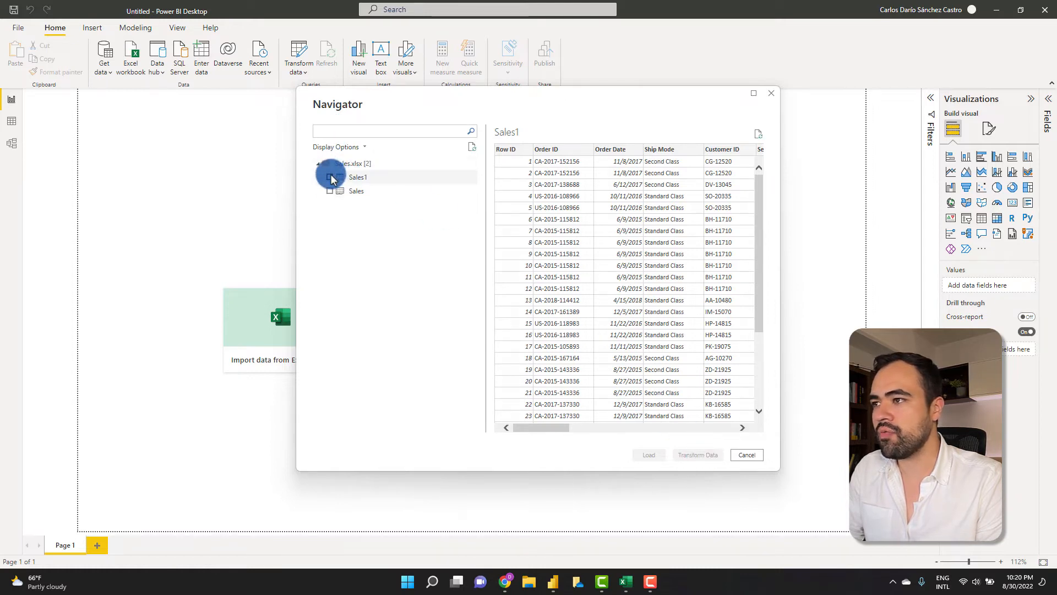
click(330, 178)
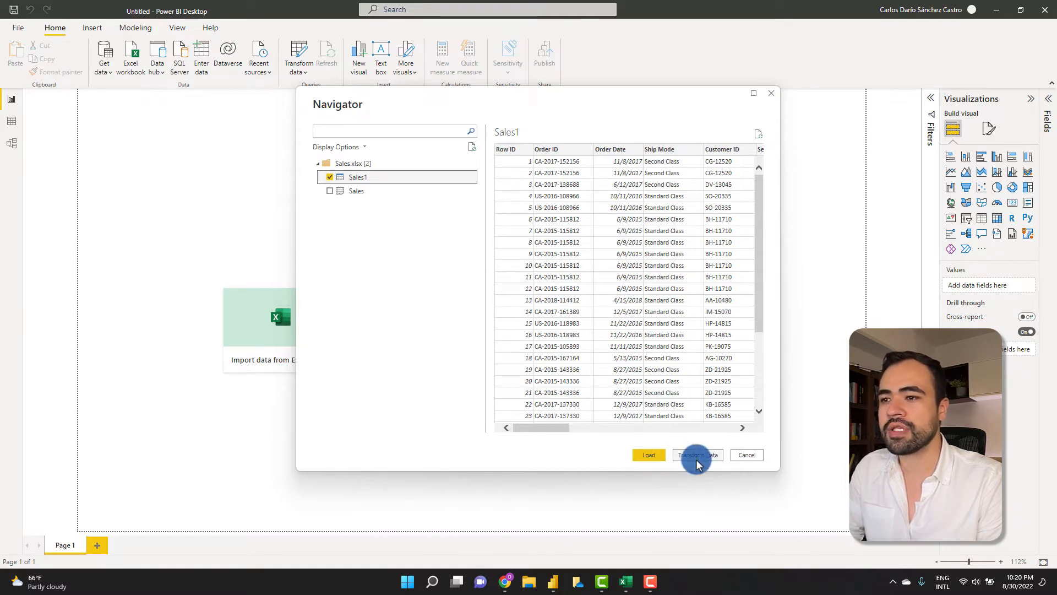
mouse_move(532, 427)
mouse_down()
mouse_move(713, 428)
mouse_move(526, 423)
mouse_up()
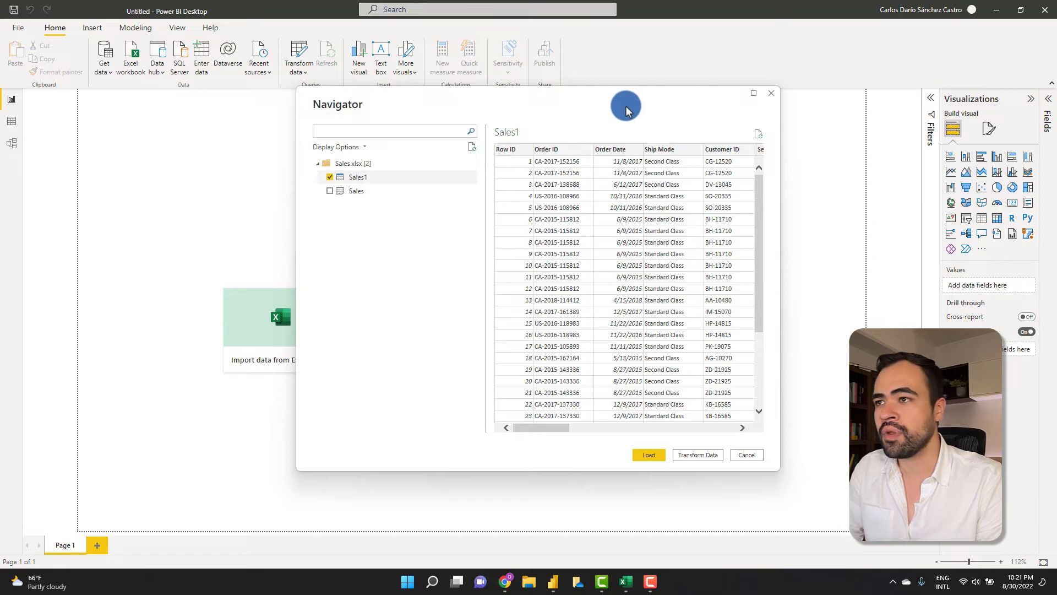
drag(629, 110, 560, 88)
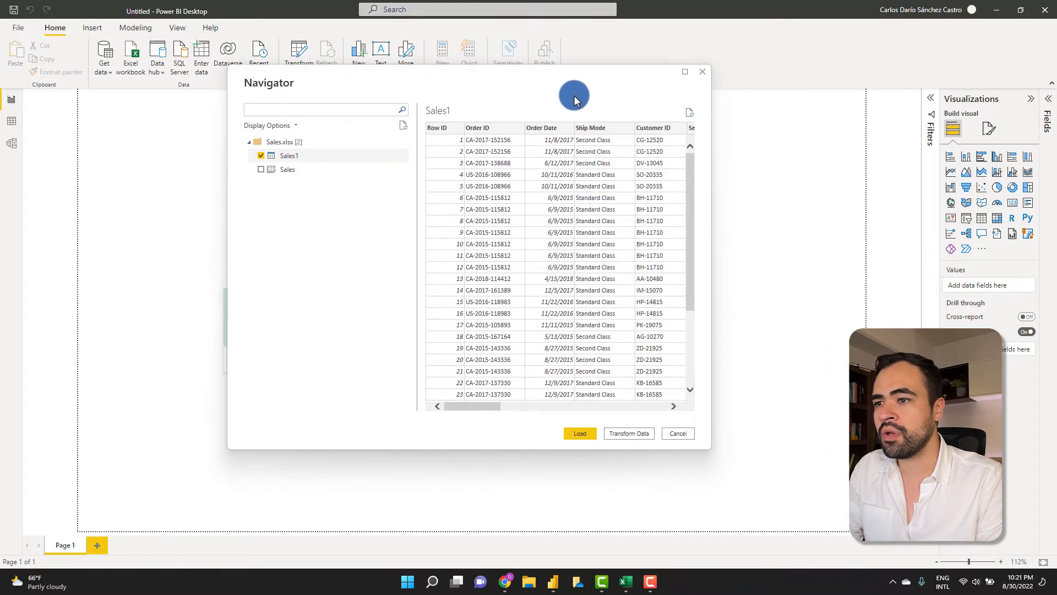
click(627, 434)
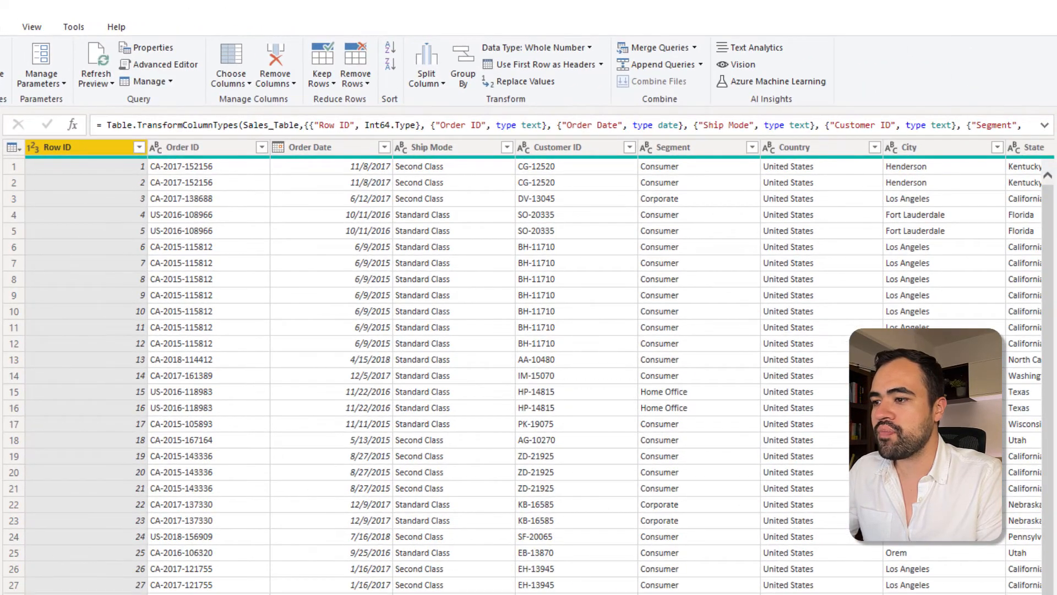
- Scroll across the Sales1 query's columns to inspect the order data
scroll(529, 364, right, 15)
scroll(528, 364, left, 10)
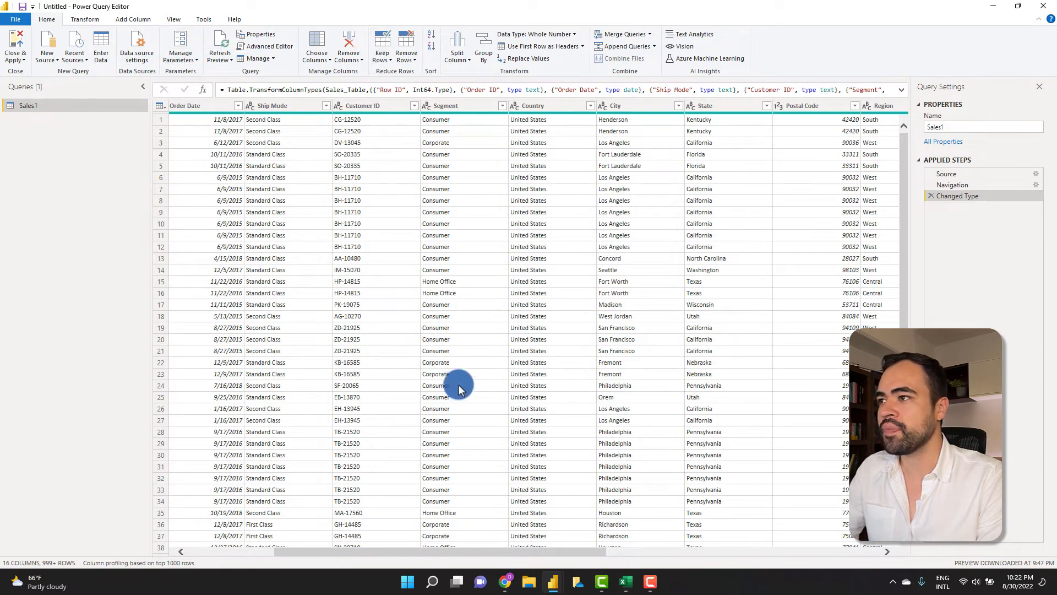
drag(300, 551, 200, 550)
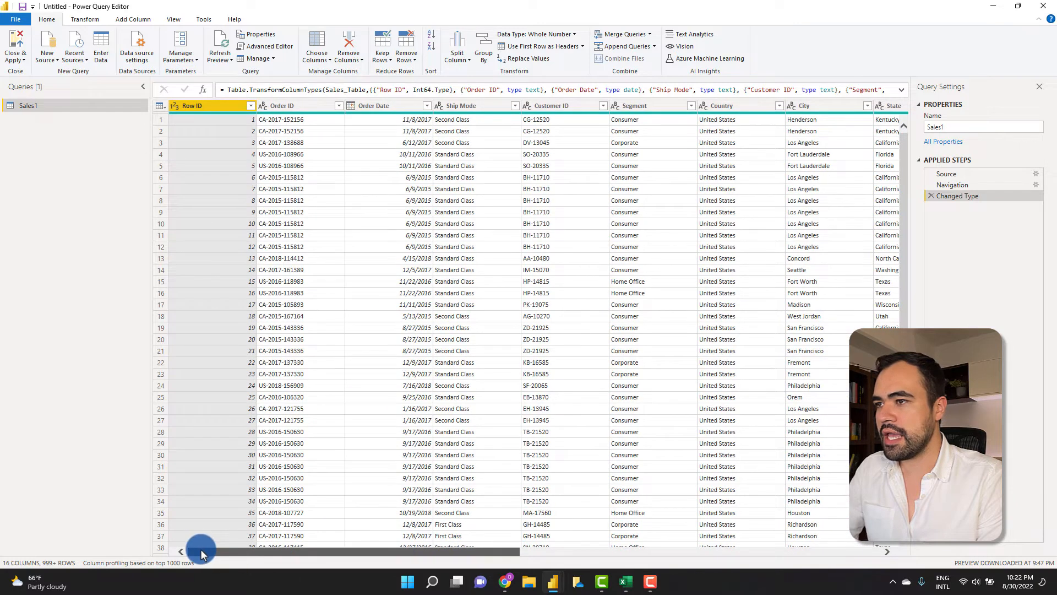
- Filter the Region column so only West rows remain
drag(378, 549, 588, 534)
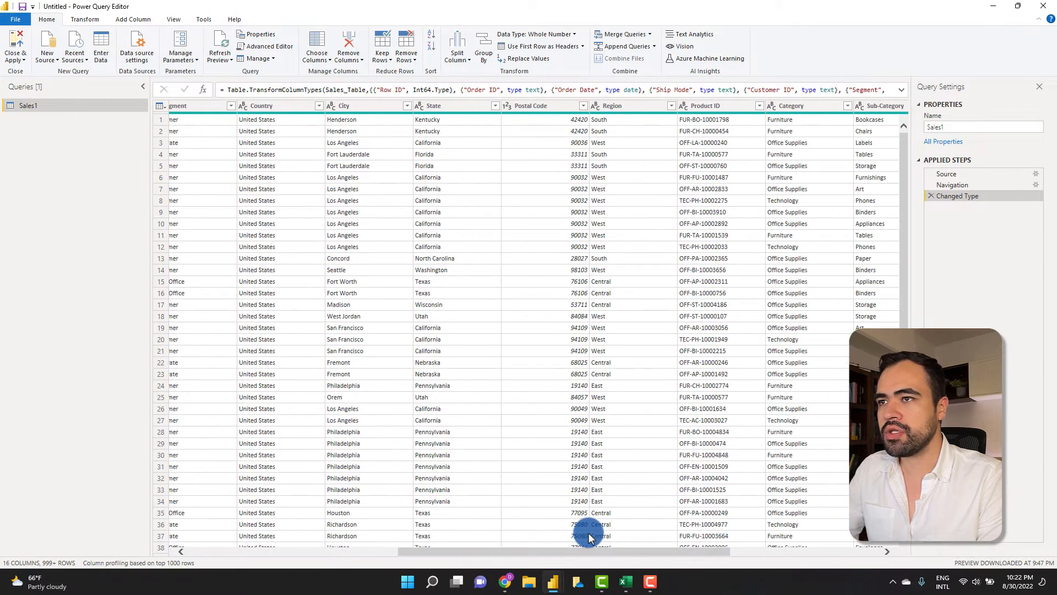
click(650, 108)
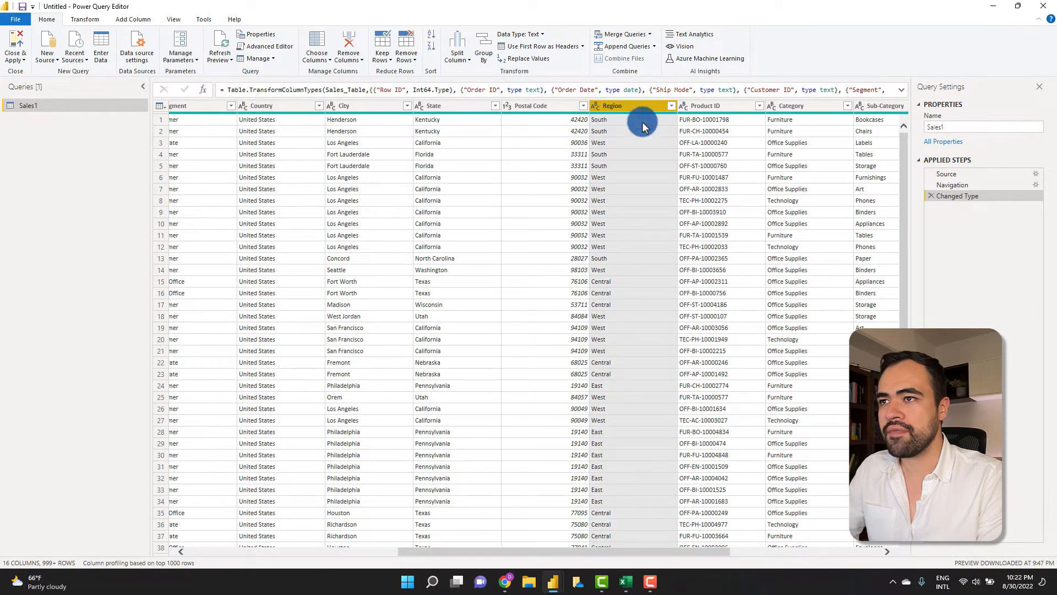
click(671, 107)
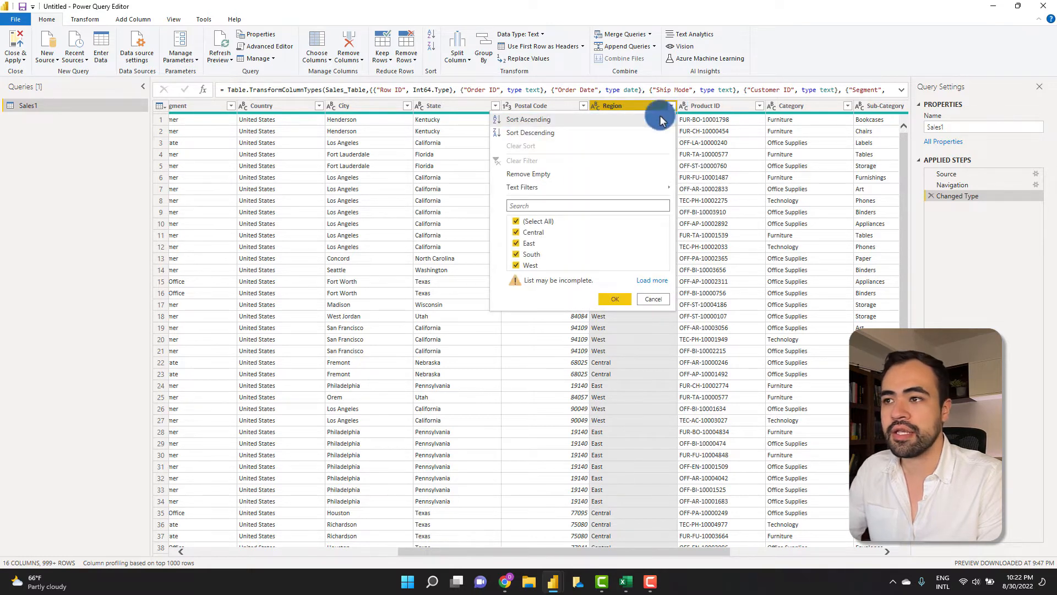
click(516, 222)
click(518, 266)
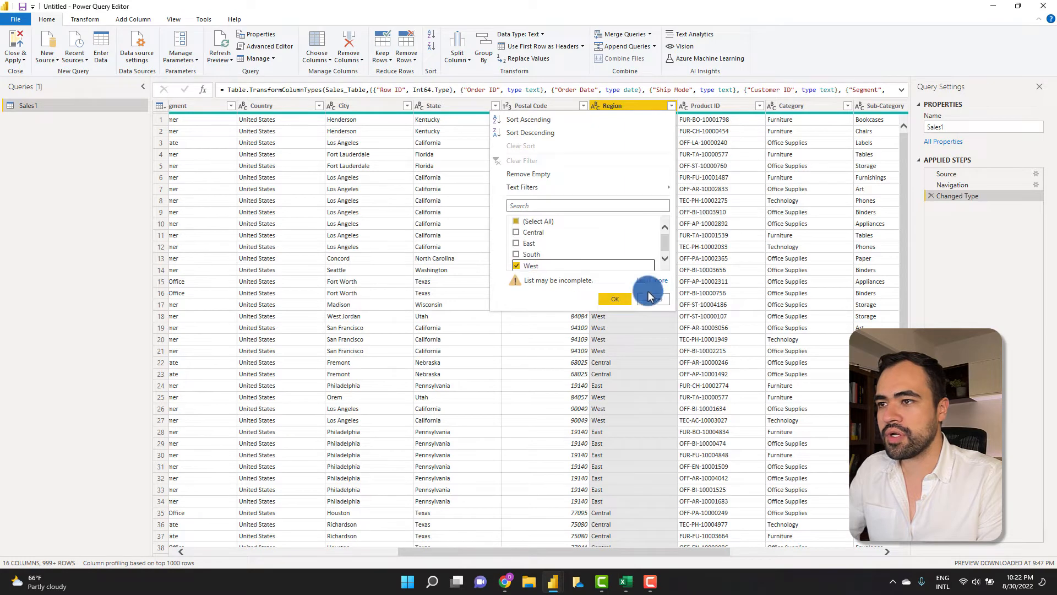
click(617, 300)
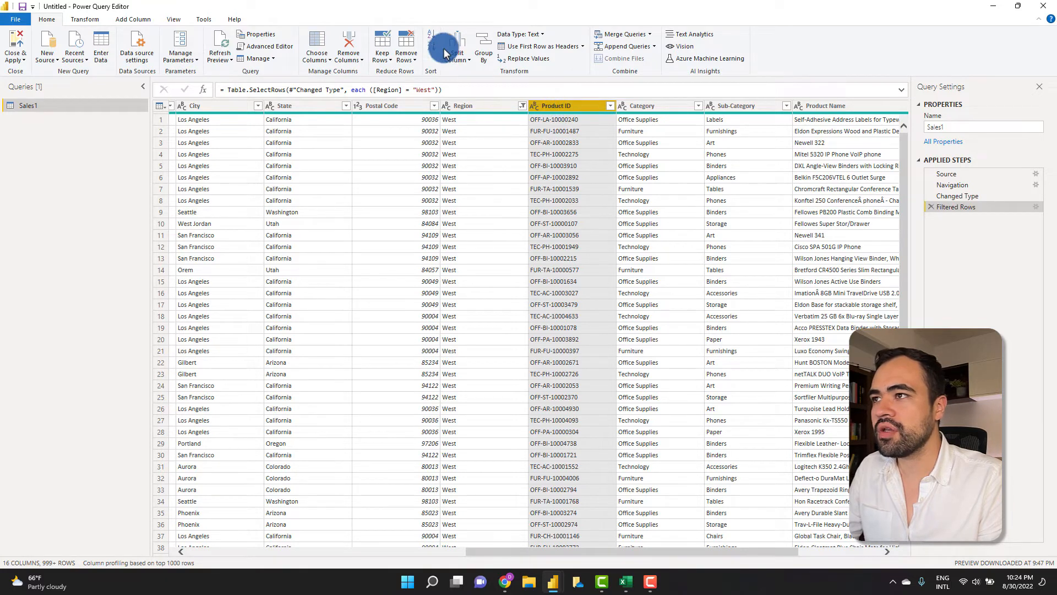
click(463, 61)
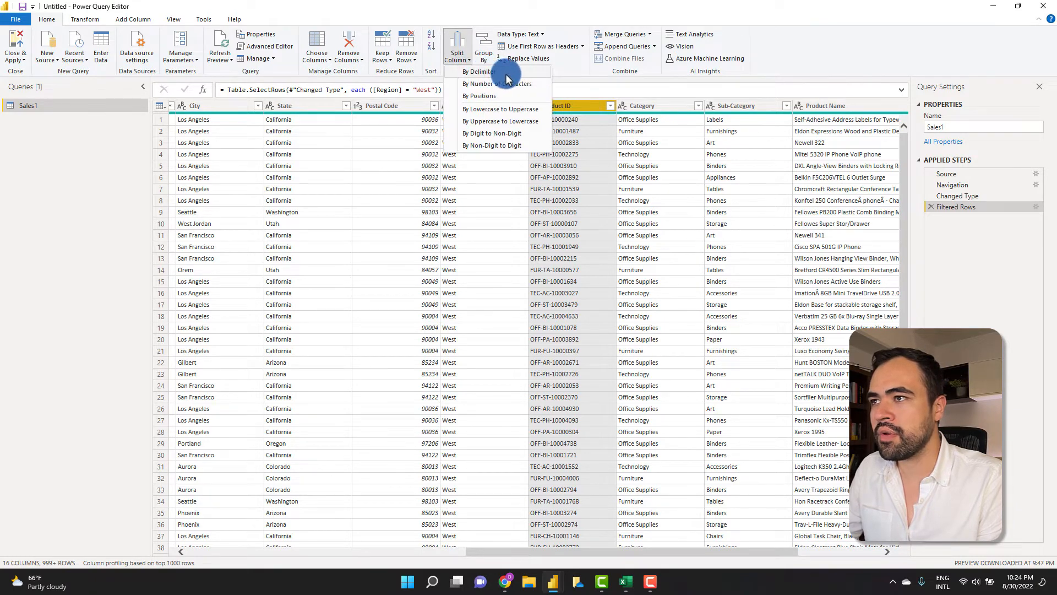
- Split Product ID at the left-most hyphen into Product ID.1 and Product ID.2
click(482, 72)
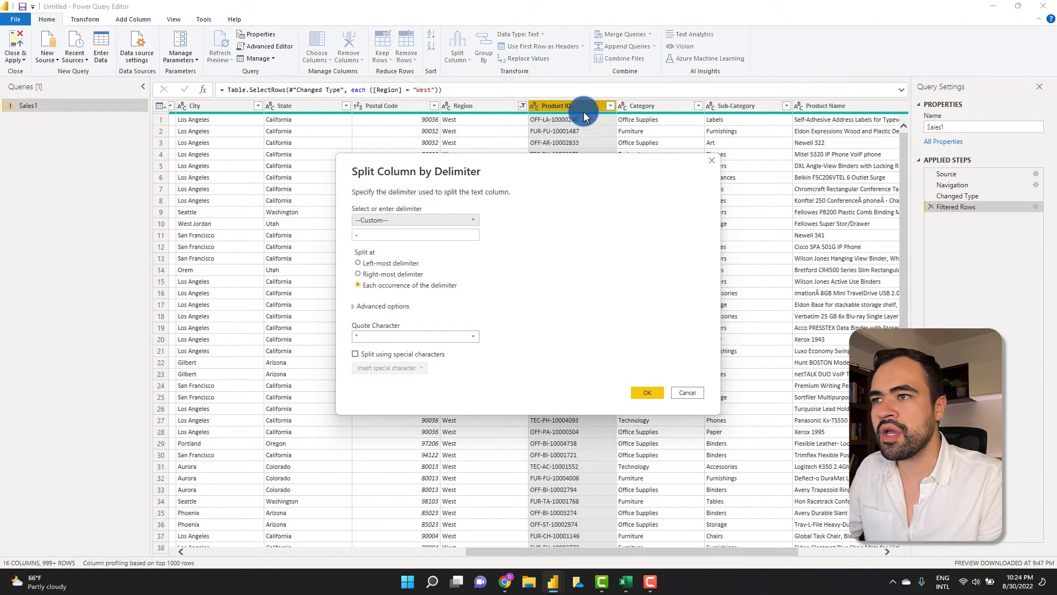
drag(503, 110, 773, 139)
drag(688, 146, 746, 115)
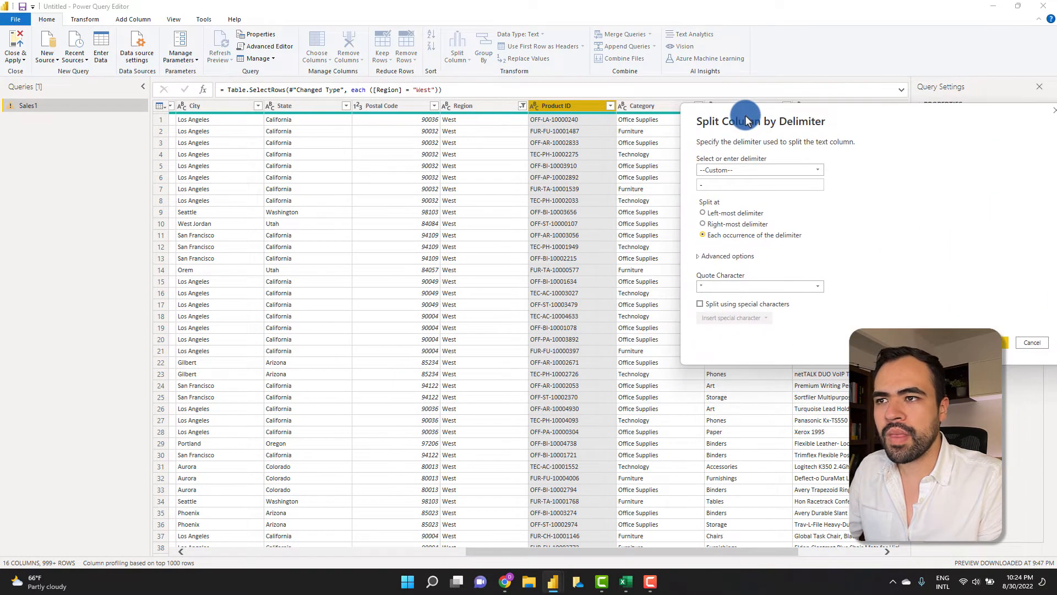
drag(854, 126, 808, 114)
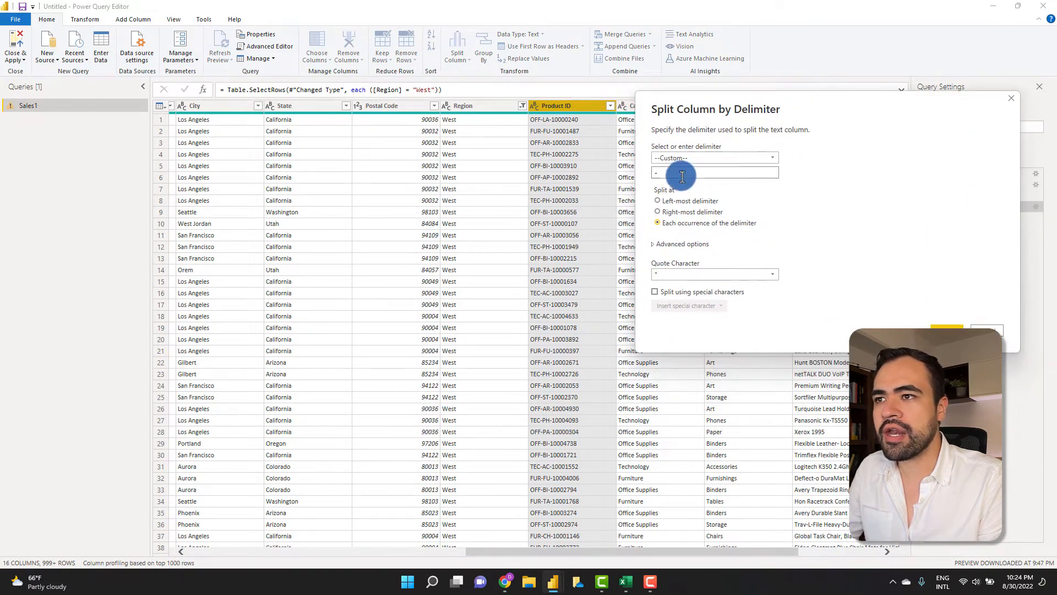
click(663, 173)
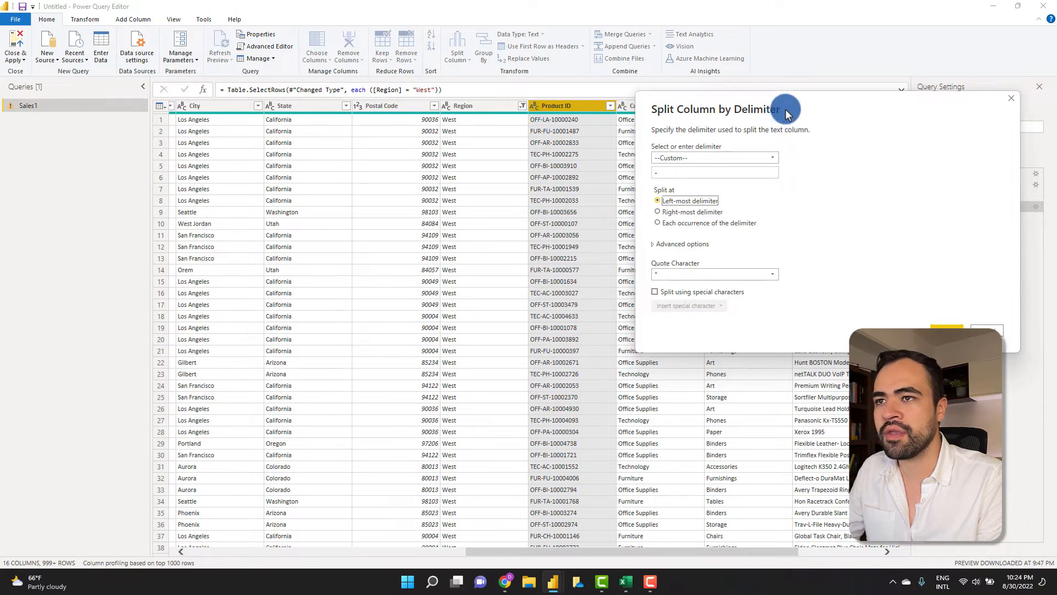
drag(779, 108, 754, 106)
click(927, 328)
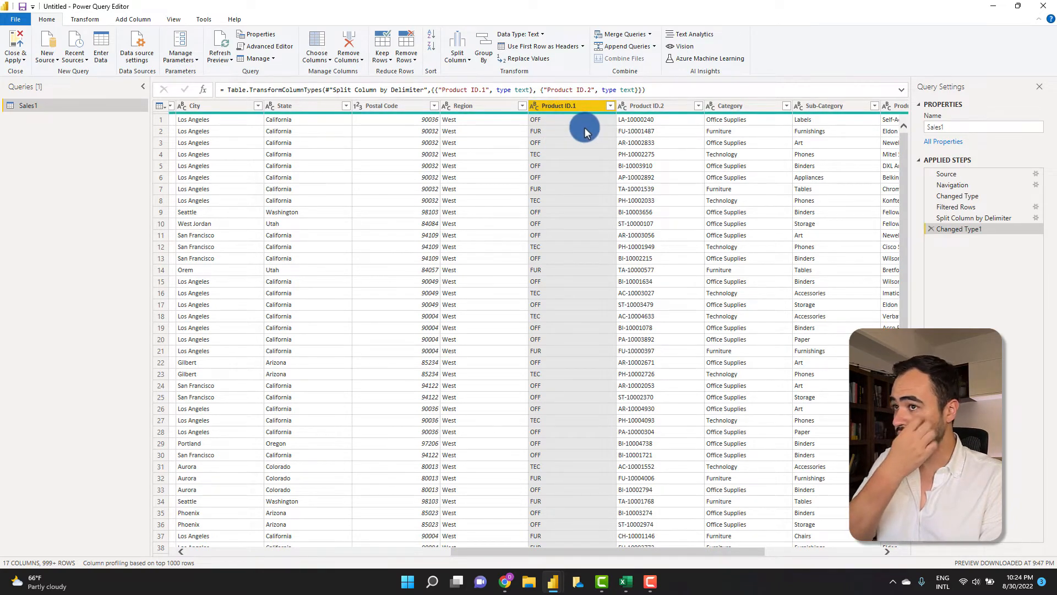
click(642, 110)
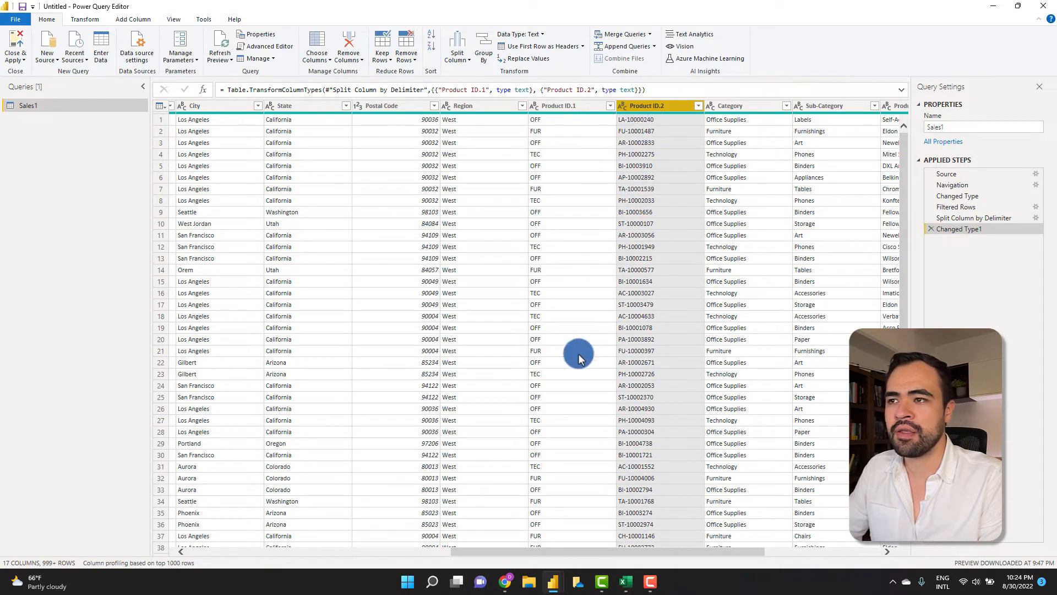
- Create a custom column named 'Sales + shipping'
drag(604, 552, 642, 540)
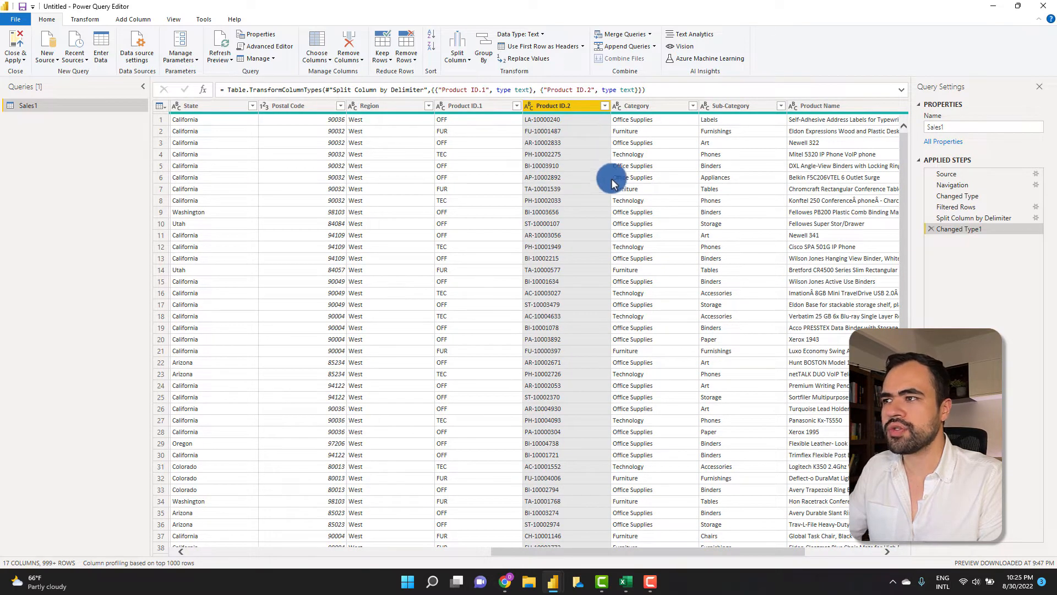
drag(633, 556, 759, 551)
click(820, 105)
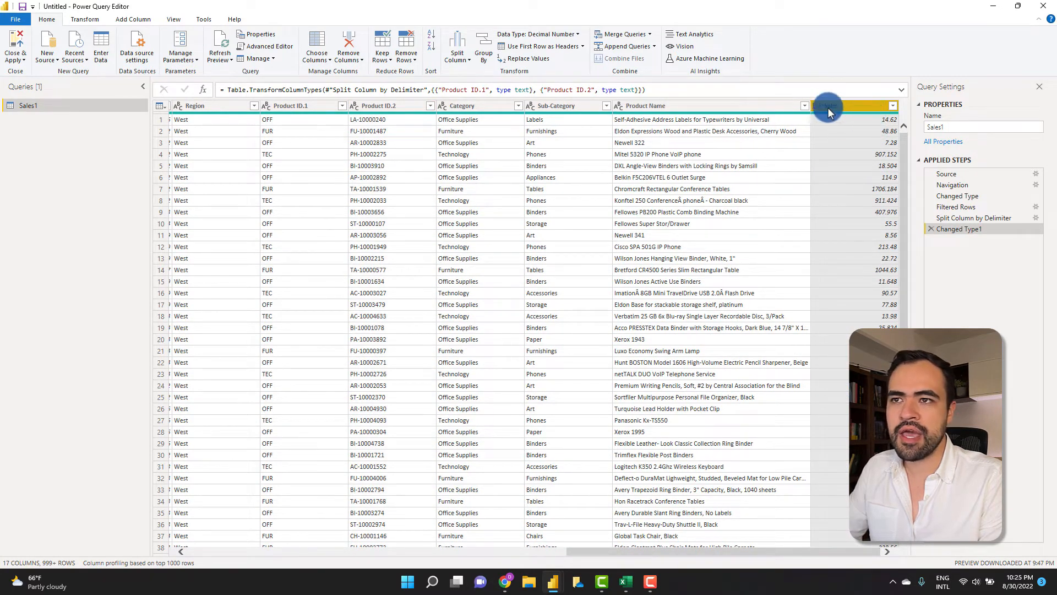
click(132, 19)
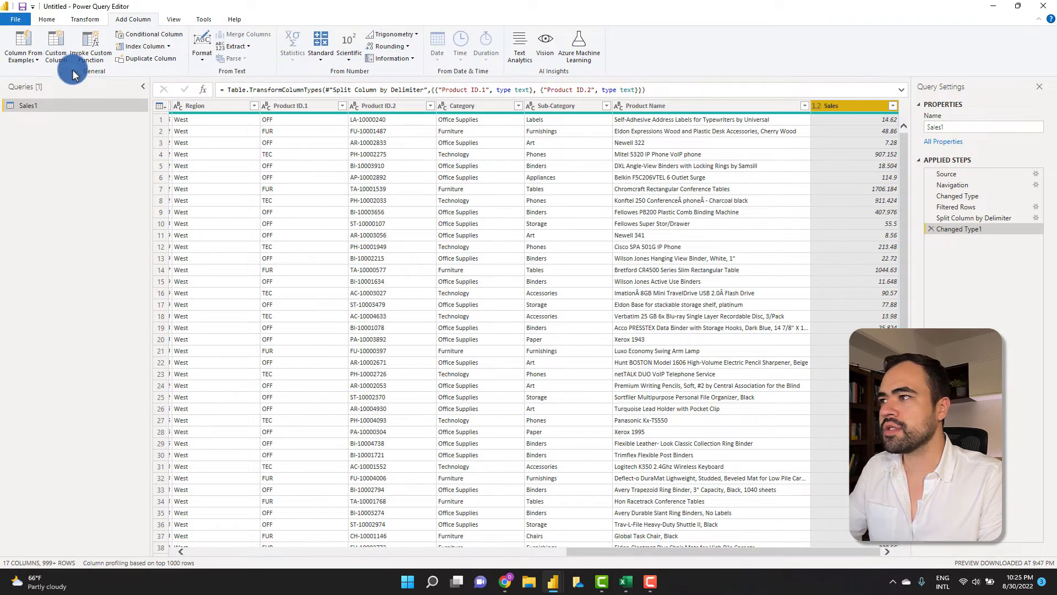
click(55, 53)
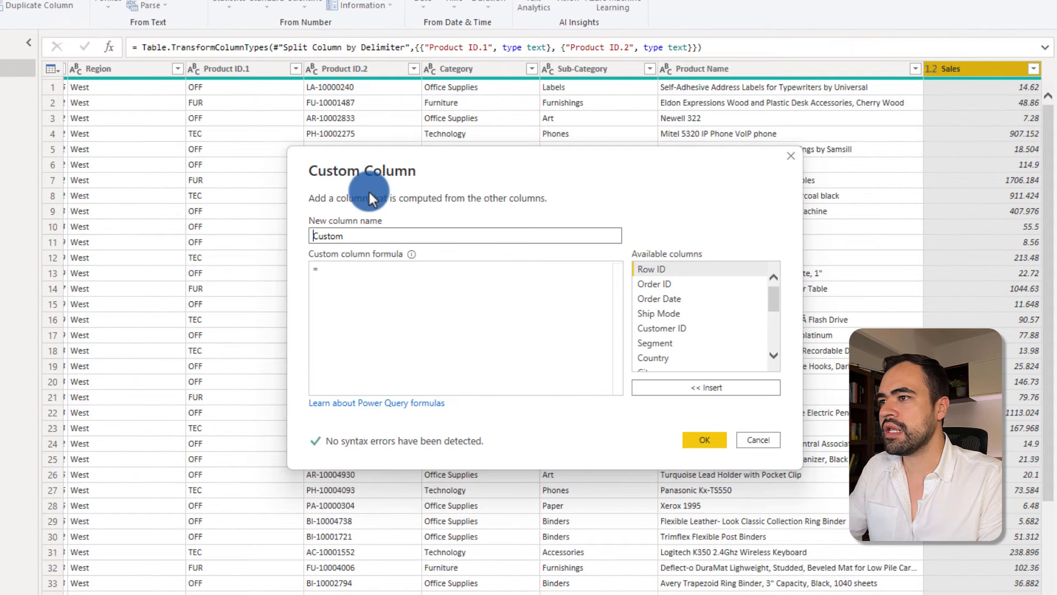
drag(353, 238, 297, 234)
key(BackSpace)
text(Sales +)
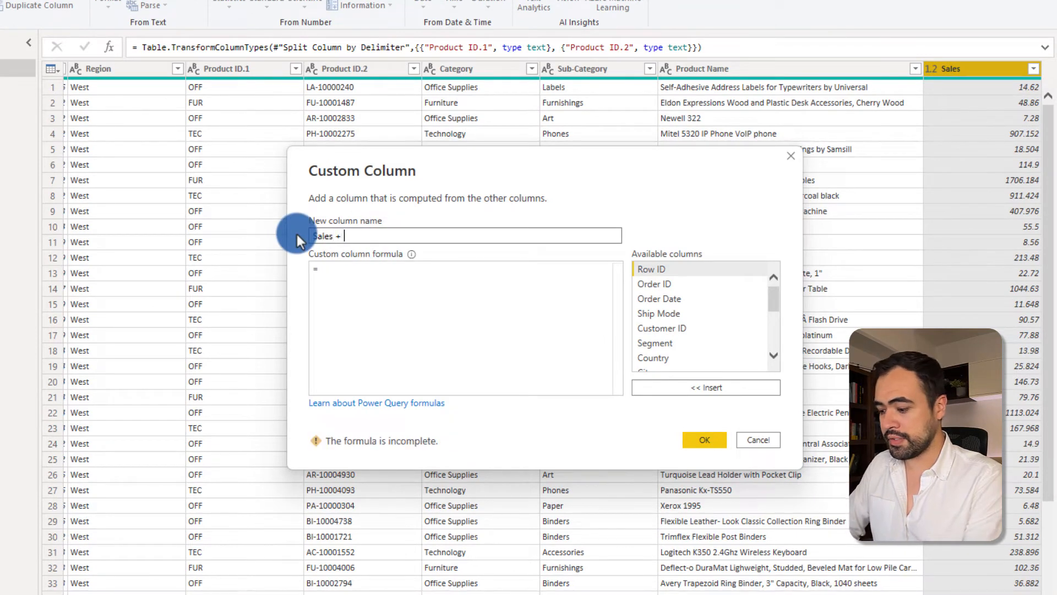
text( tax)
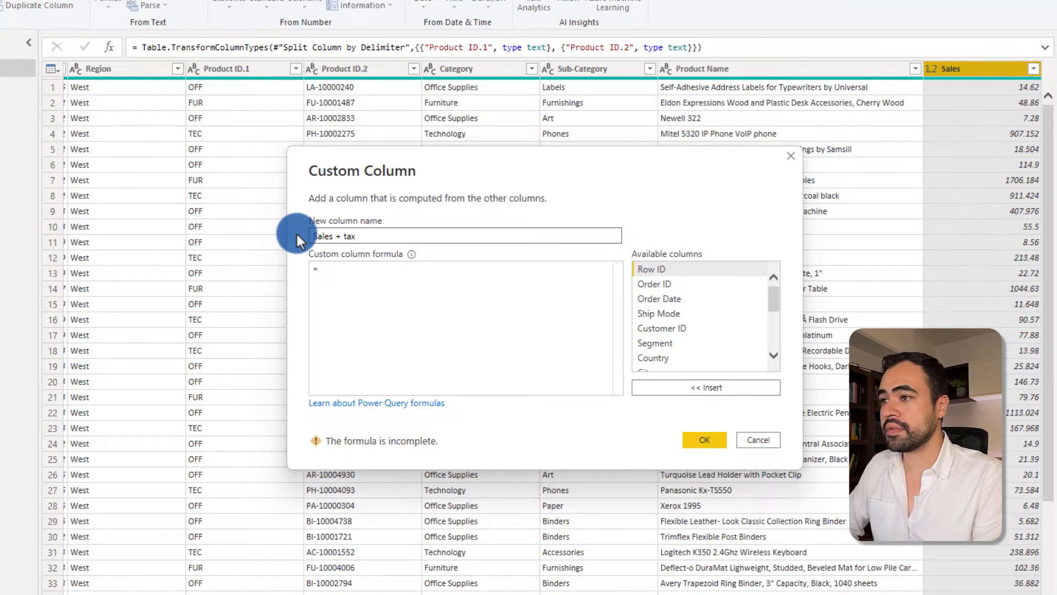
key(BackSpace)
key(BackSpace)
key(BackSpace)
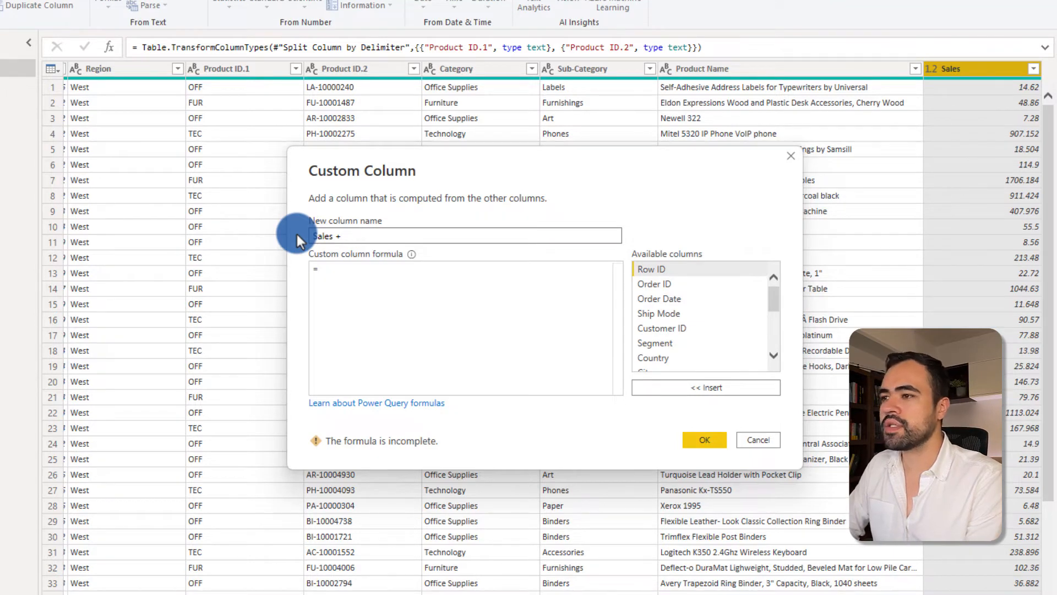
text(shipping)
- Give Sales + shipping the formula [Sales] + 3 and confirm it
click(444, 289)
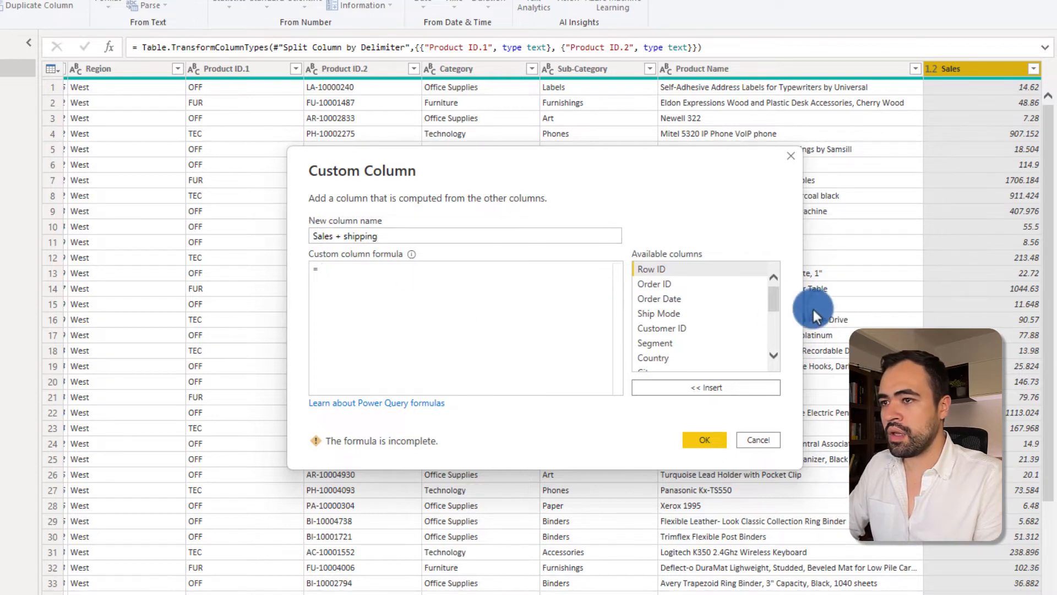
drag(775, 299, 778, 345)
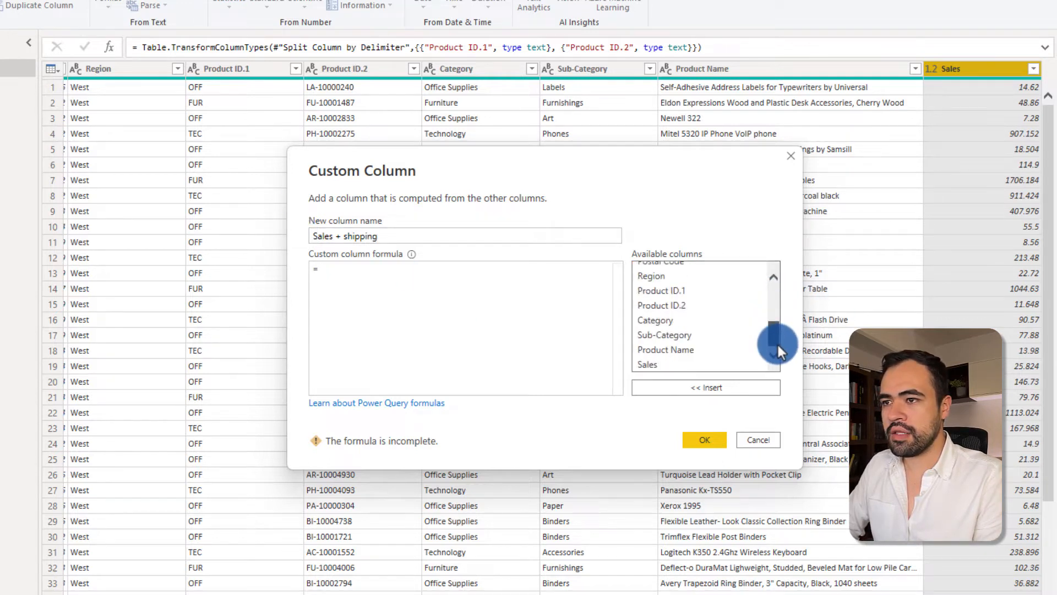
double_click(658, 363)
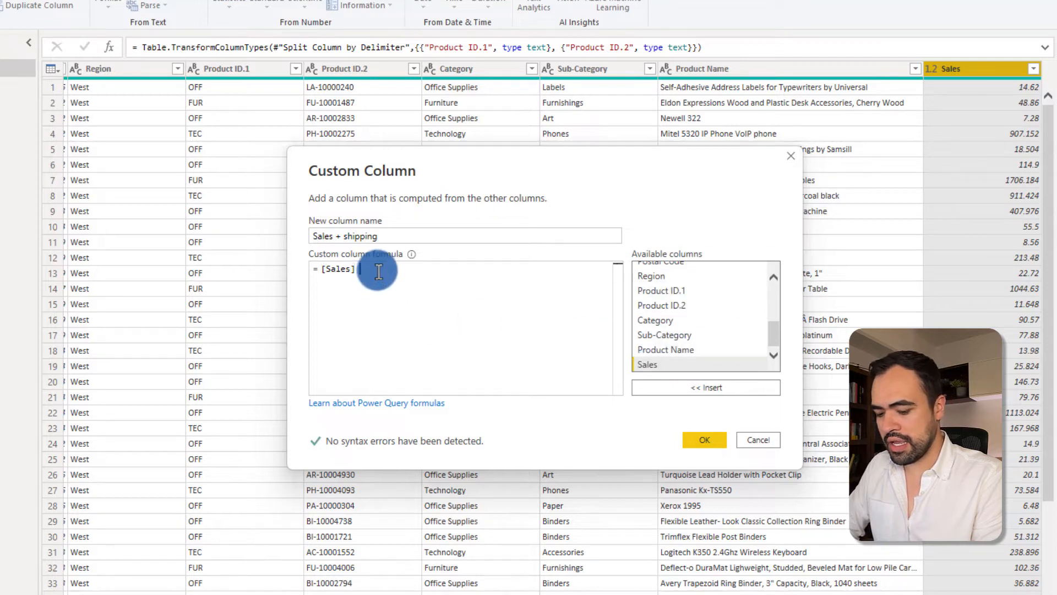
text(+ )
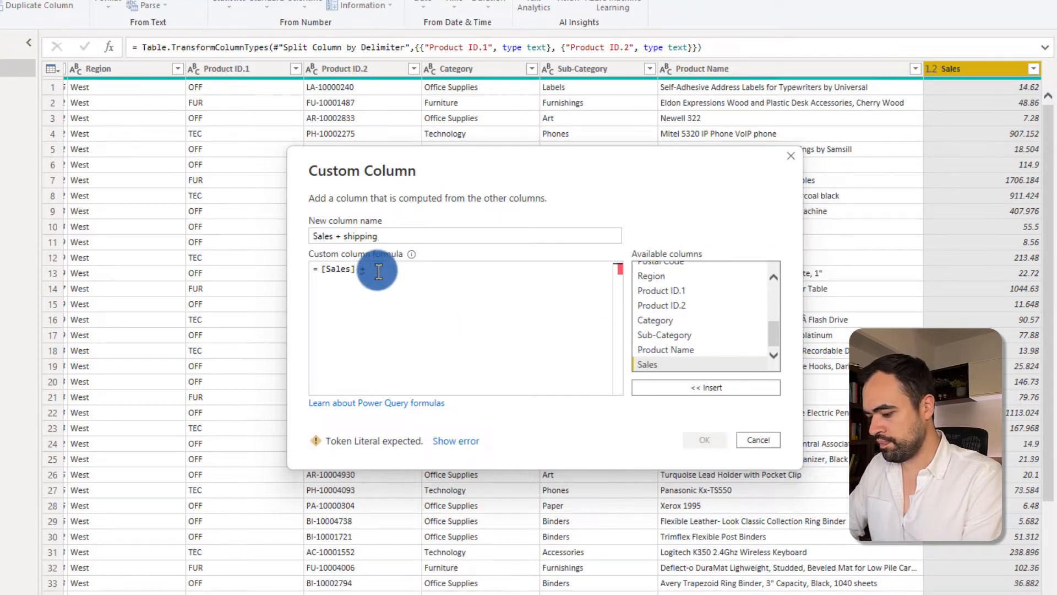
text(5)
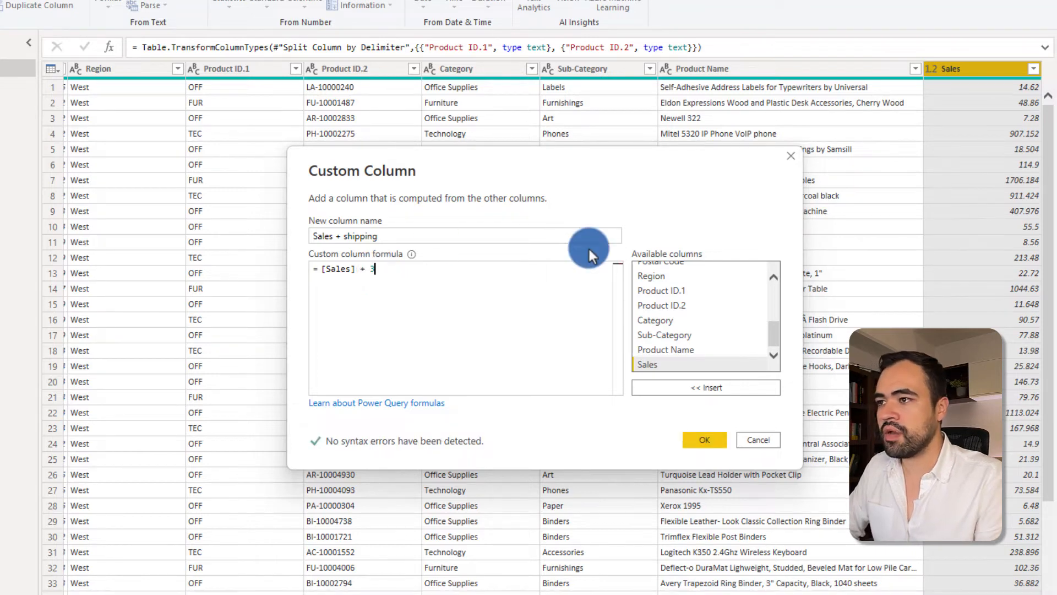
click(699, 440)
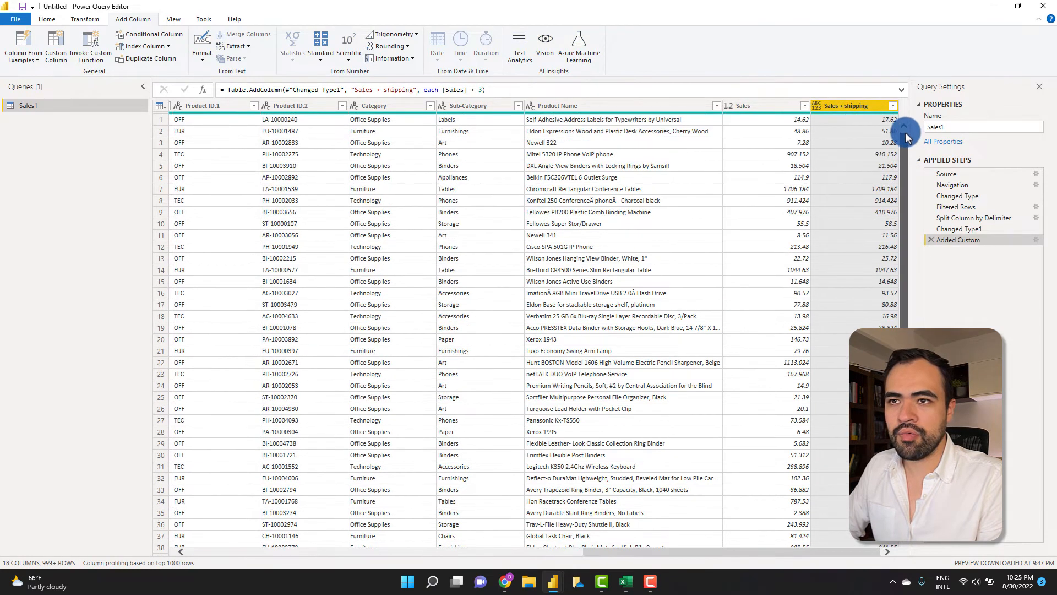
- Compare Sales with Sales + shipping, glance at the empty report, then return to Power Query Editor
click(768, 104)
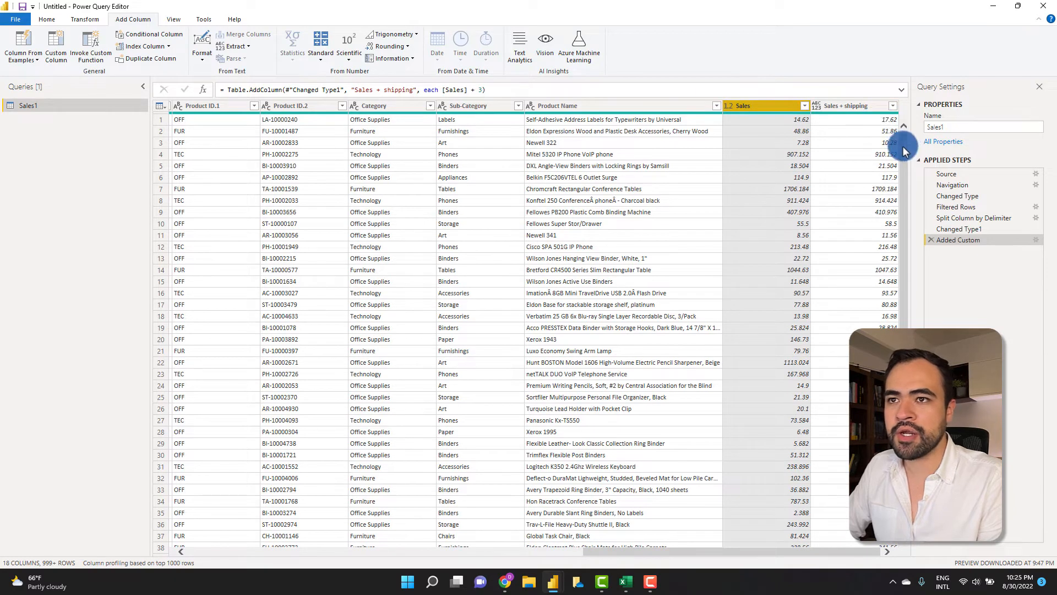
drag(793, 553, 843, 517)
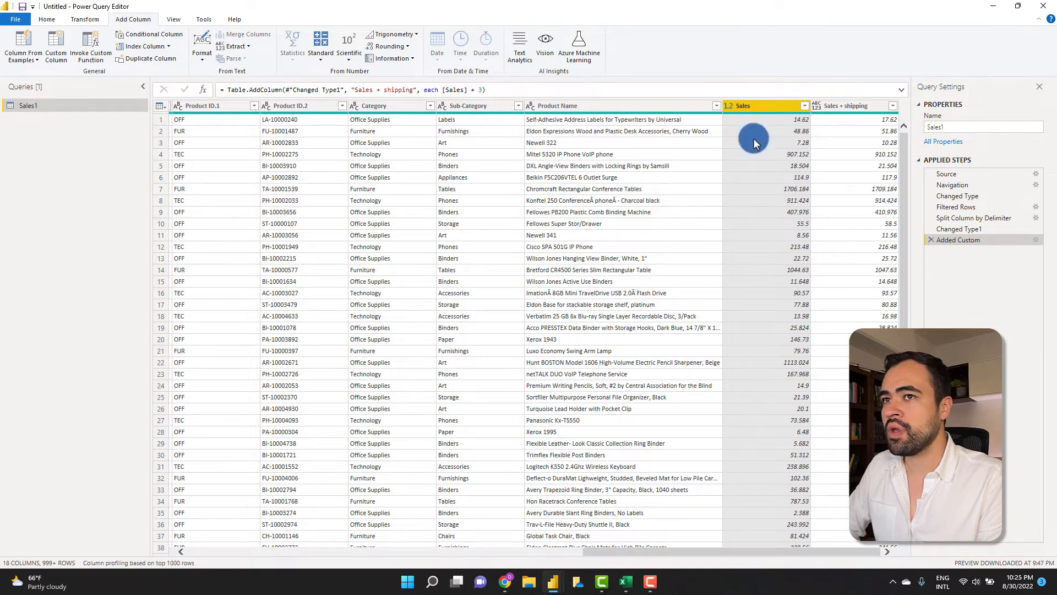
click(603, 583)
click(603, 582)
mouse_move(553, 582)
click(496, 522)
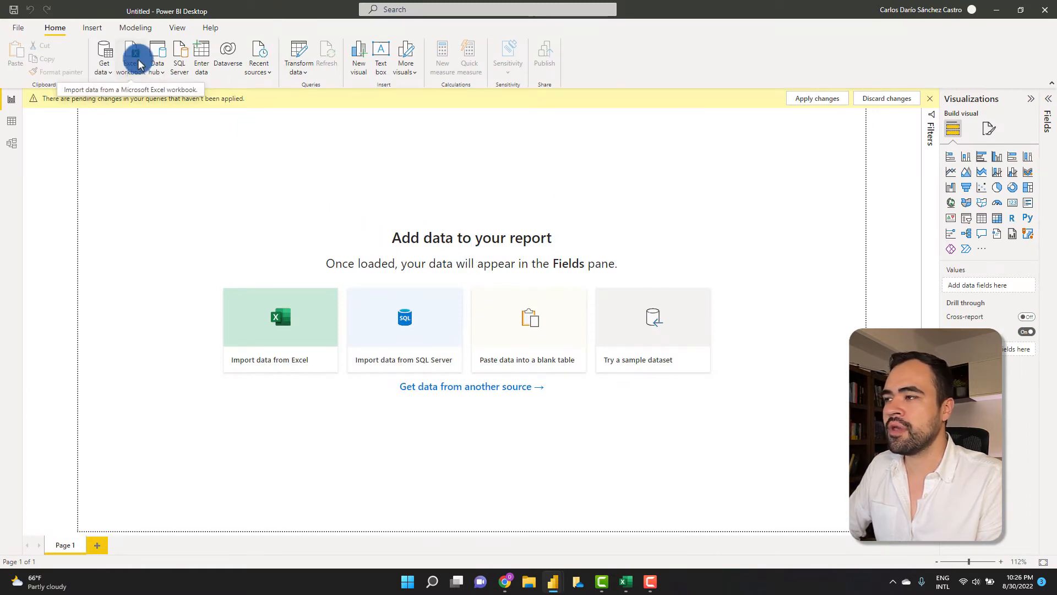
mouse_move(552, 575)
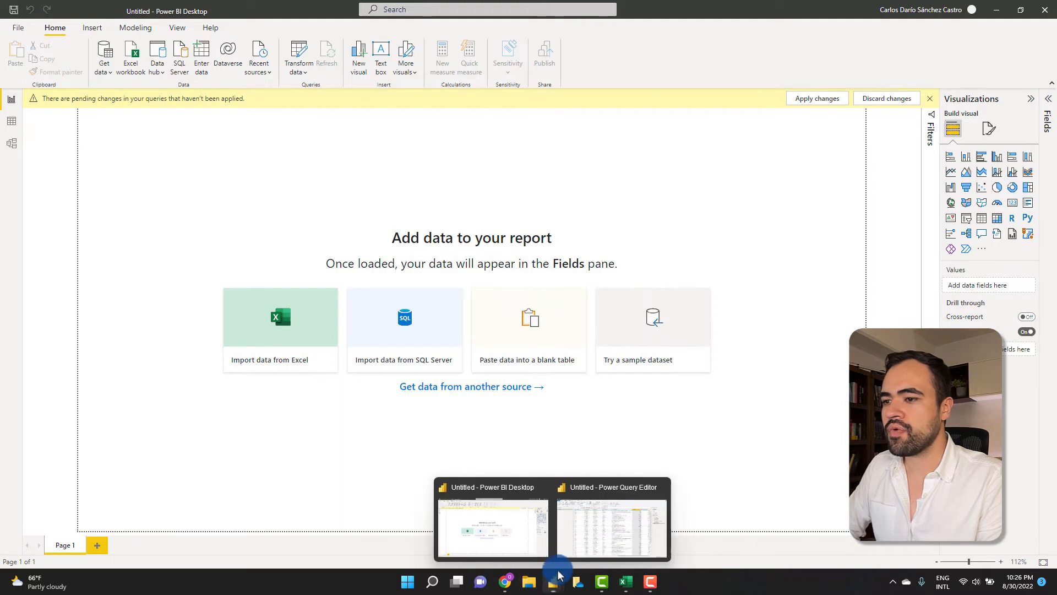
click(599, 522)
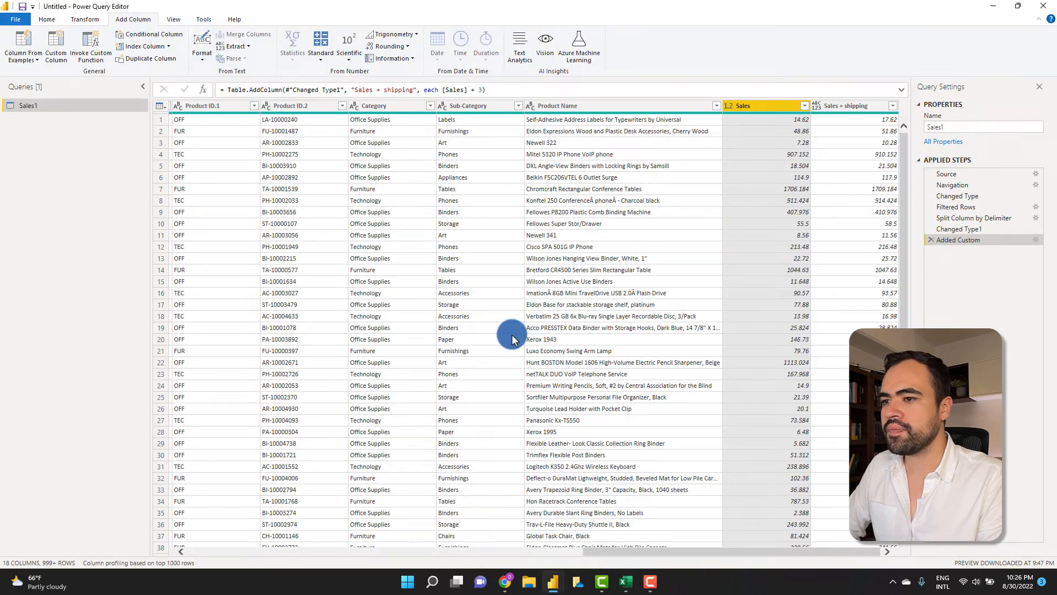
click(48, 20)
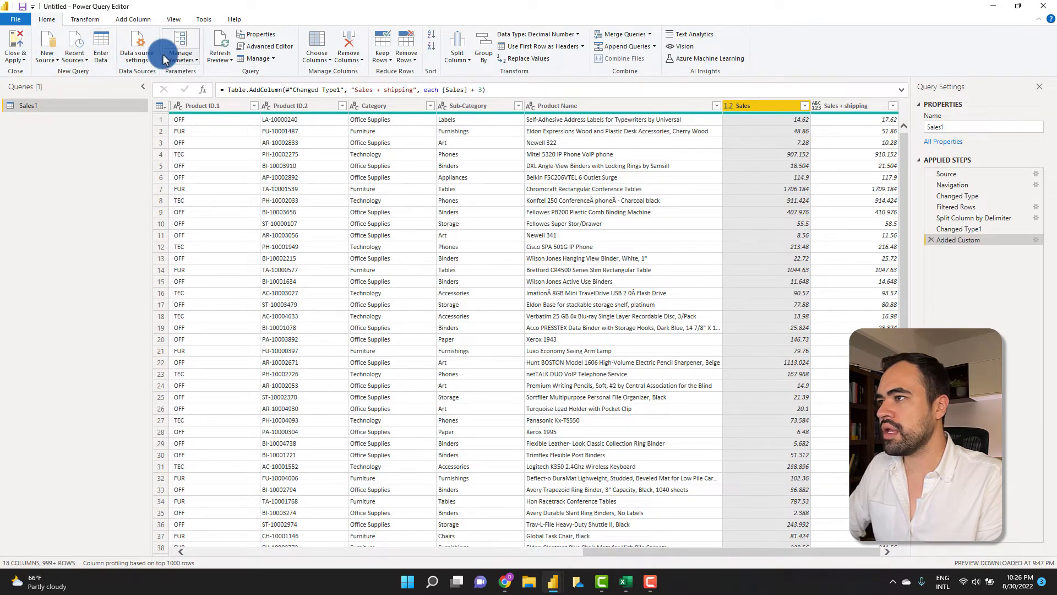
- Import the Customers sheet from the Excel workbook Customers.xlsx as a new data source
click(52, 65)
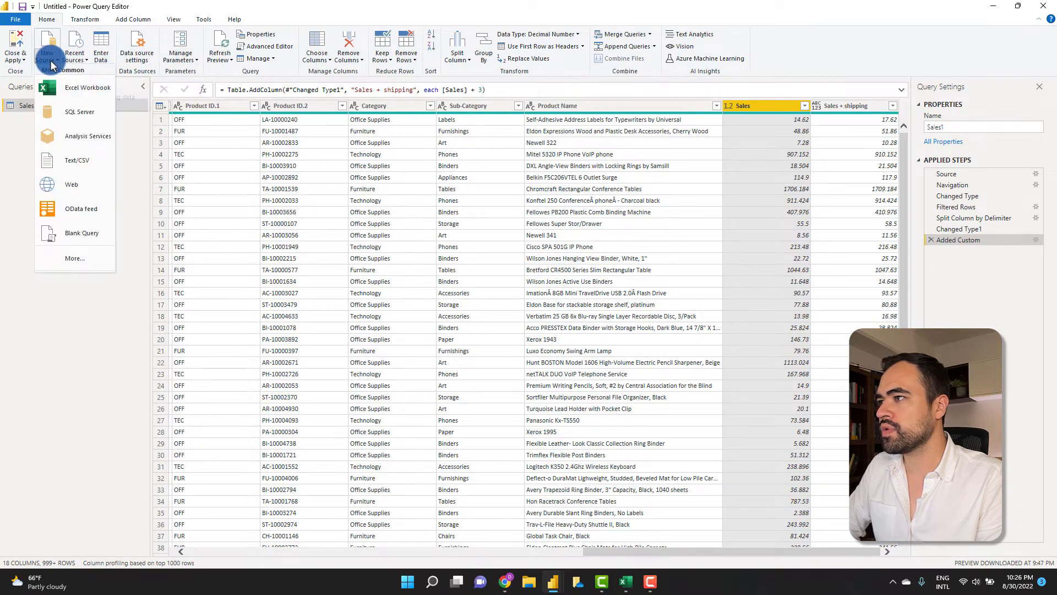
click(71, 93)
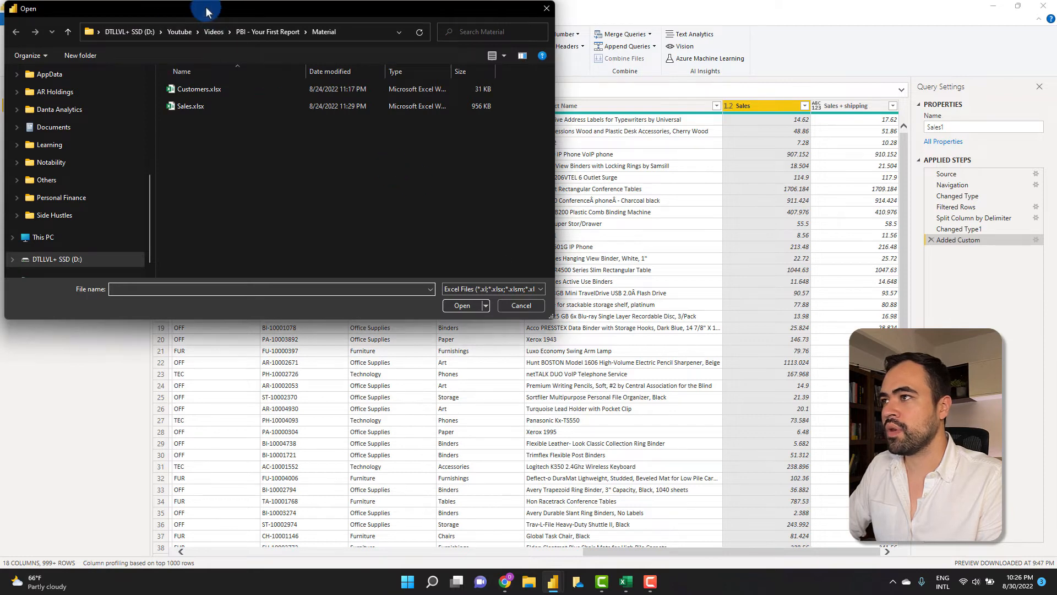
drag(207, 11, 380, 87)
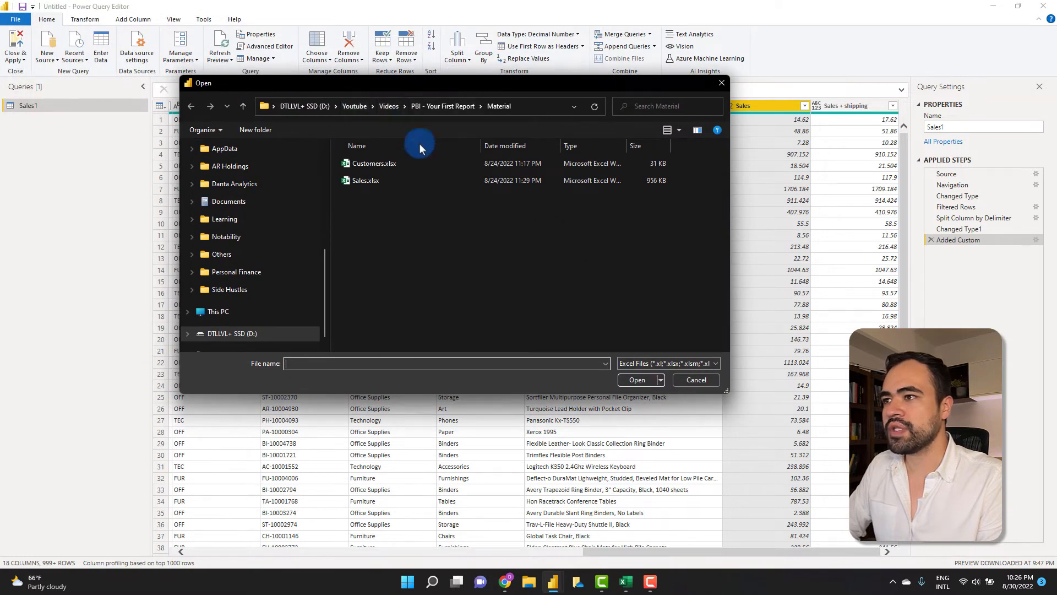
double_click(389, 162)
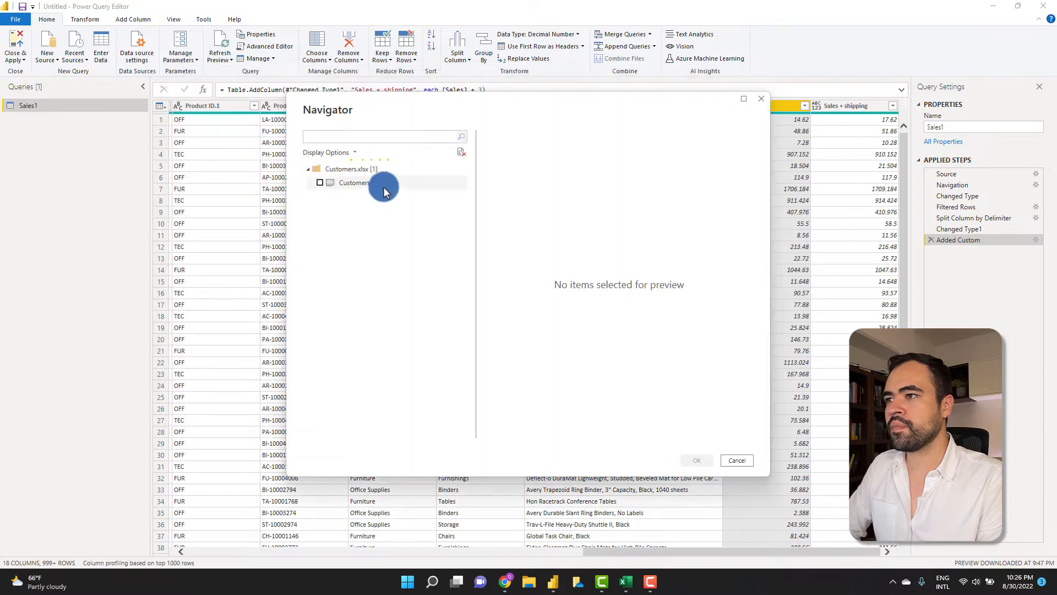
click(355, 185)
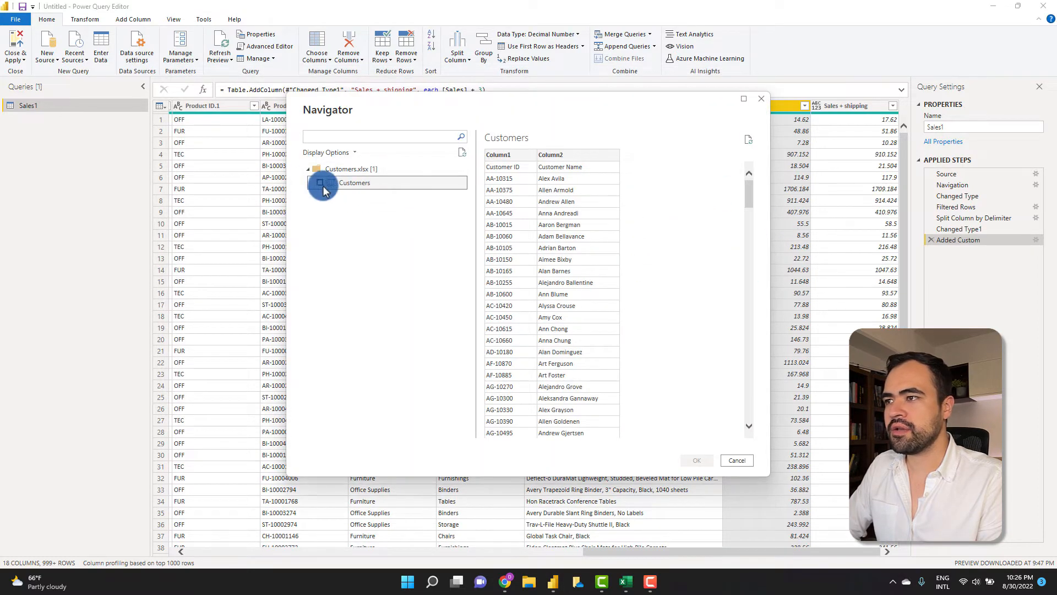
click(320, 184)
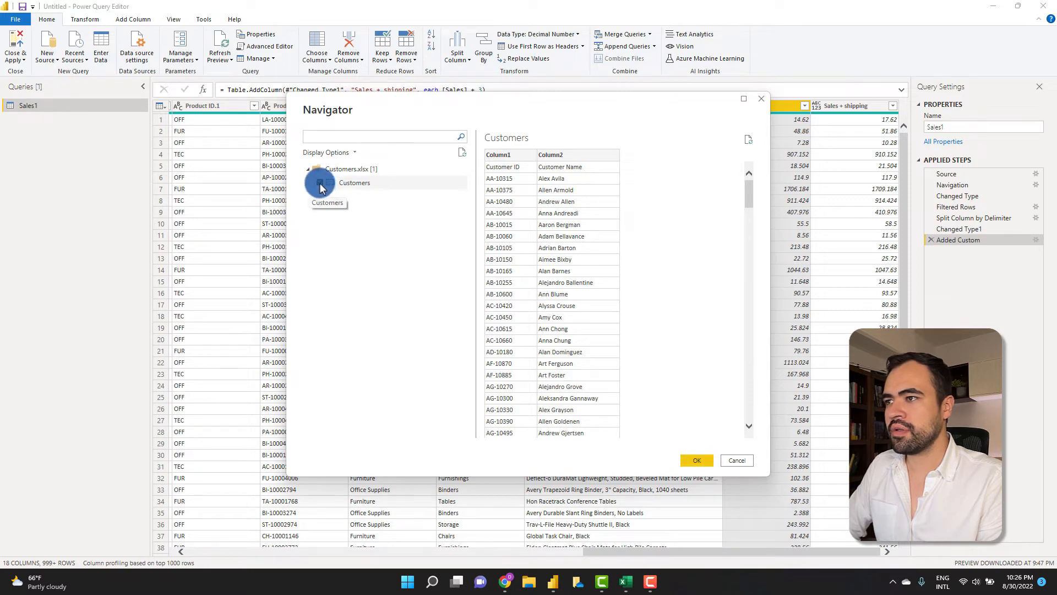
click(704, 461)
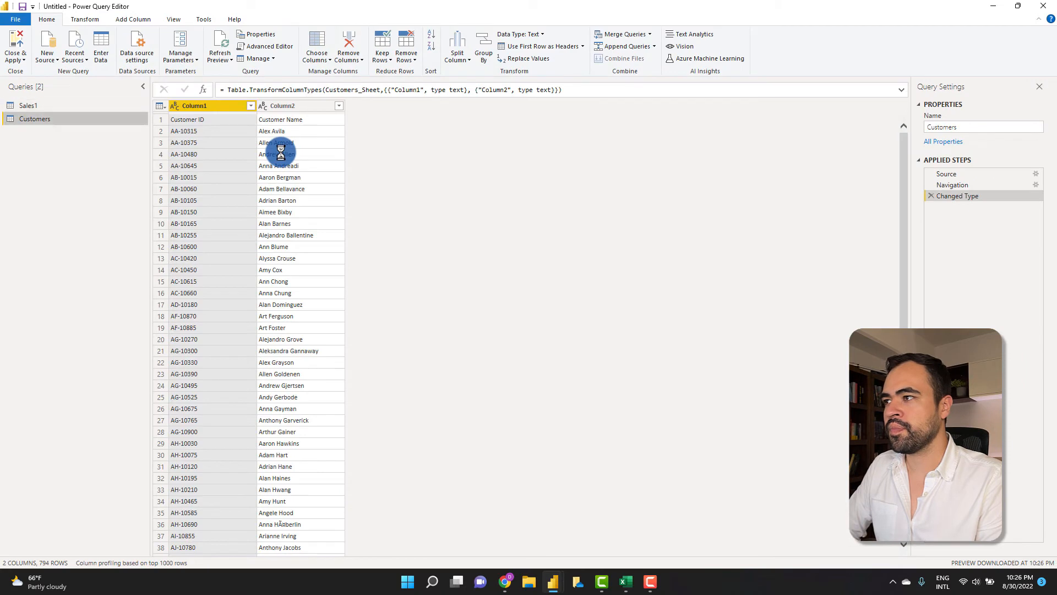
- Promote the Customers query's first row to headers so the columns read Customer ID and Customer Name
click(32, 118)
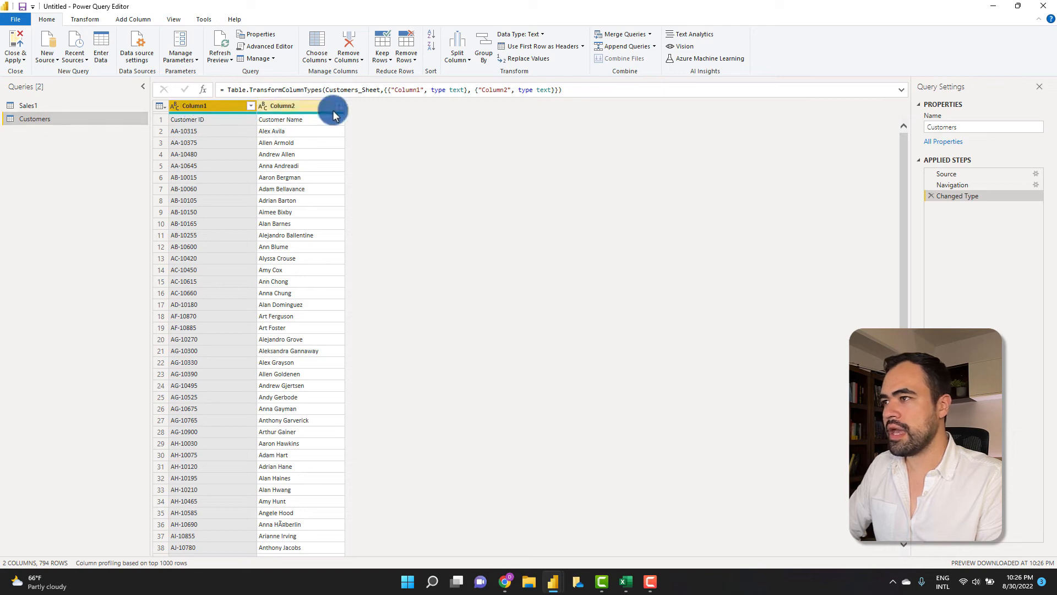
click(300, 108)
click(205, 113)
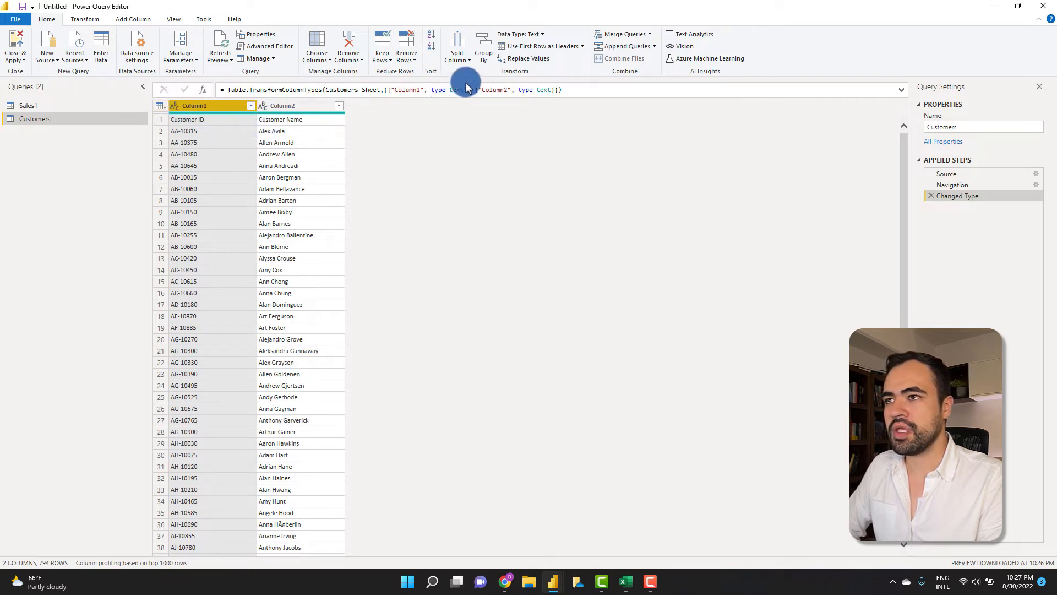
click(160, 105)
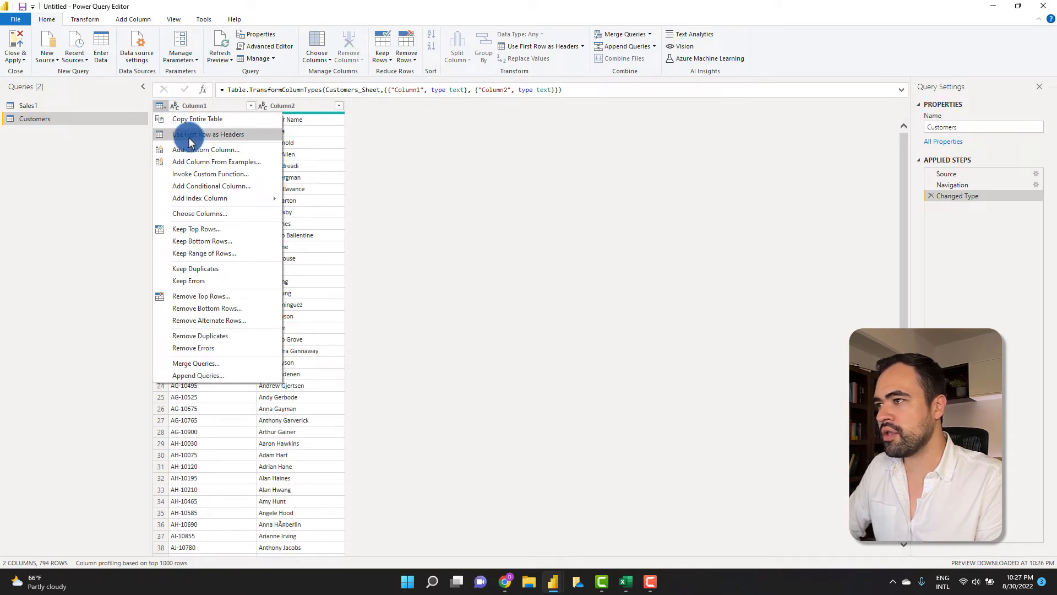
click(231, 136)
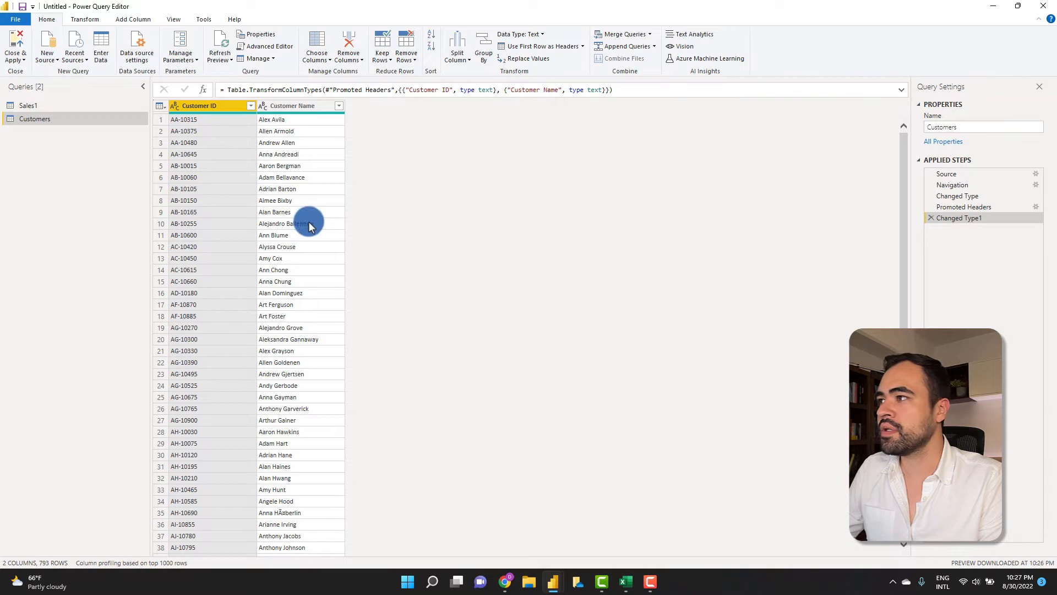
- Close & Apply the query changes, then check the Customers and Sales1 fields in the Fields pane
click(18, 43)
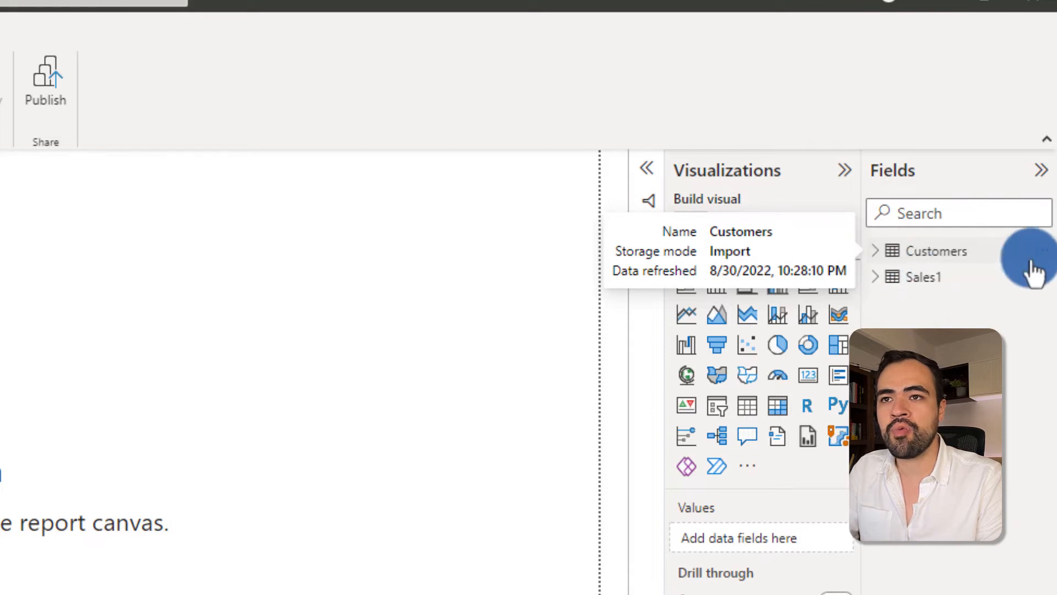
click(880, 256)
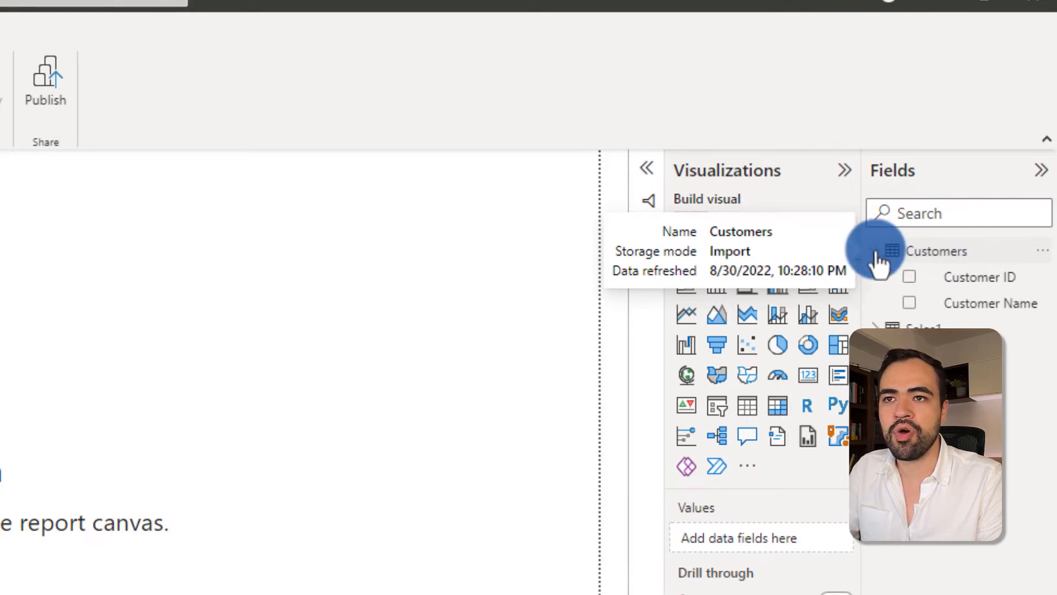
click(875, 330)
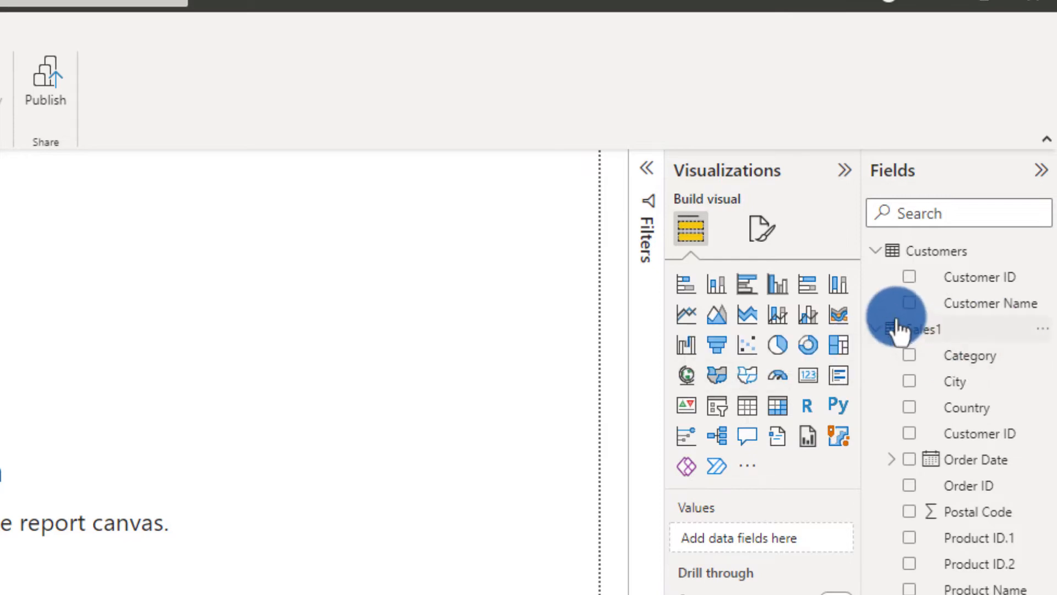
click(877, 251)
click(877, 280)
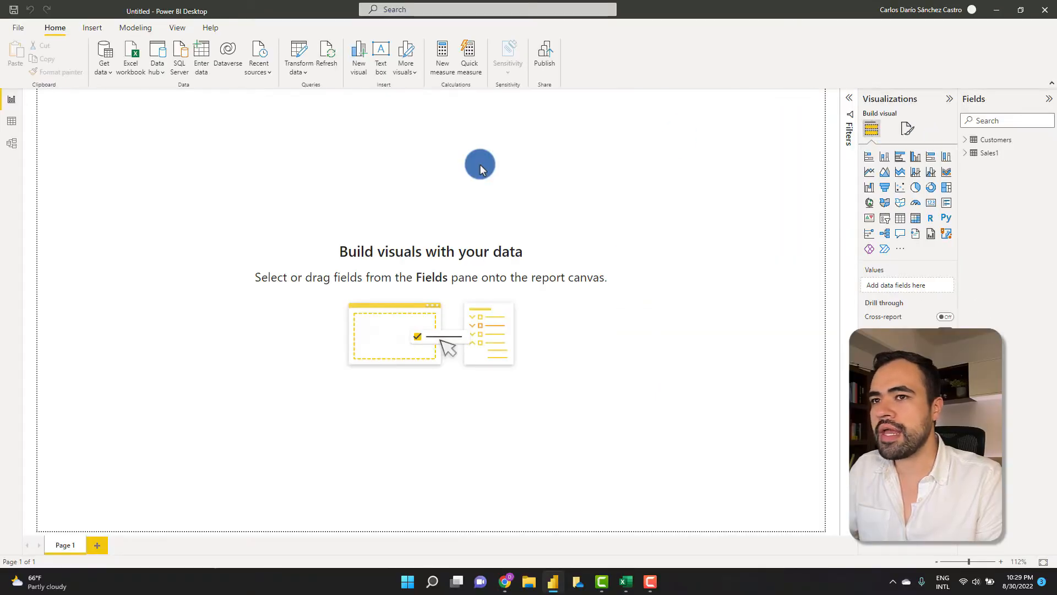
click(16, 123)
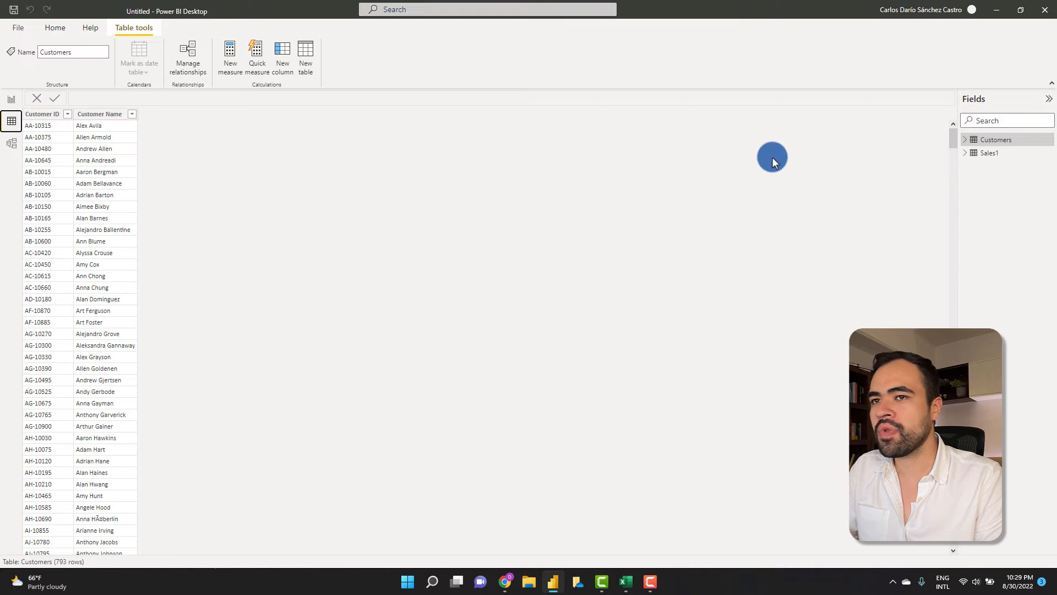
- Browse the 3,140 rows and columns of the Sales1 table in Data view, then open Model view
click(989, 153)
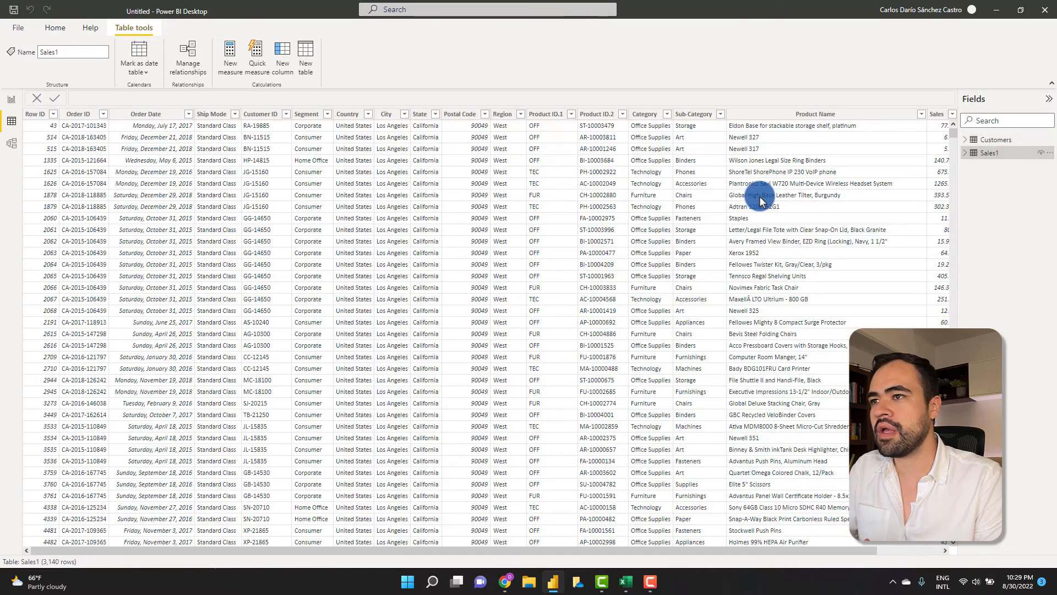
drag(251, 552, 445, 559)
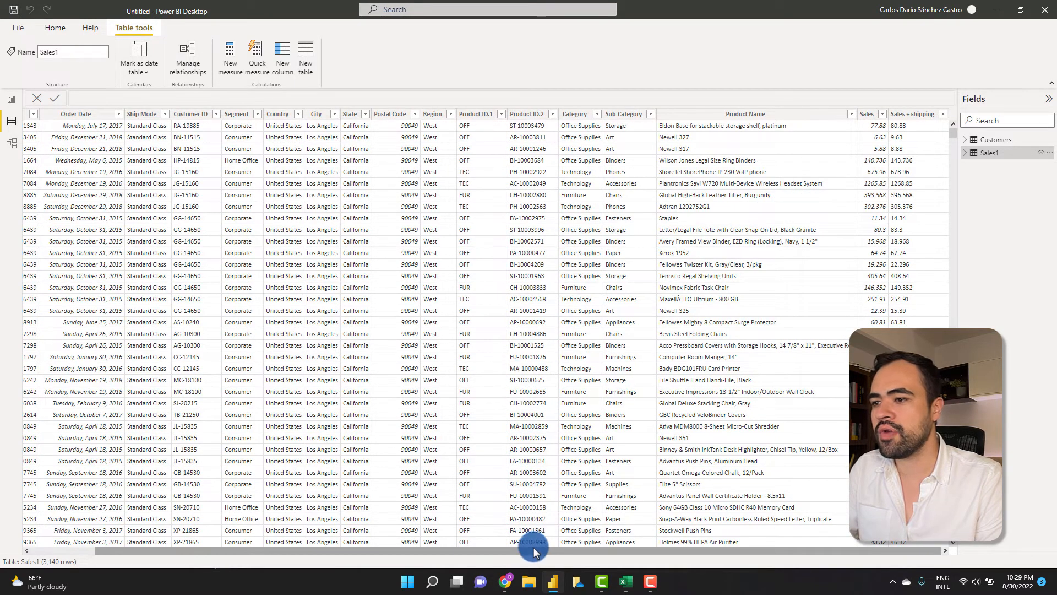
drag(496, 551, 332, 520)
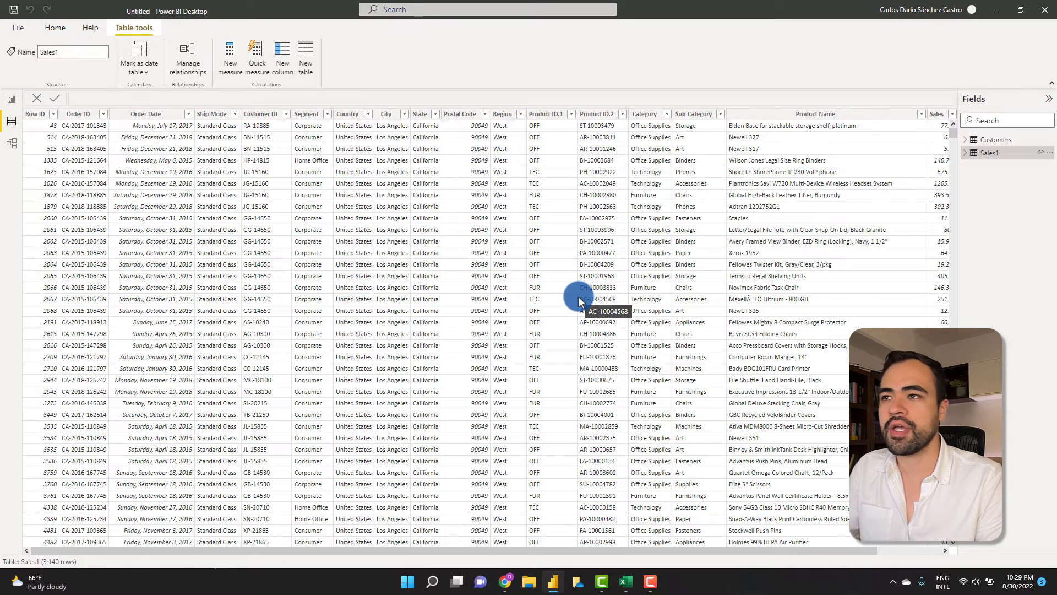
click(11, 142)
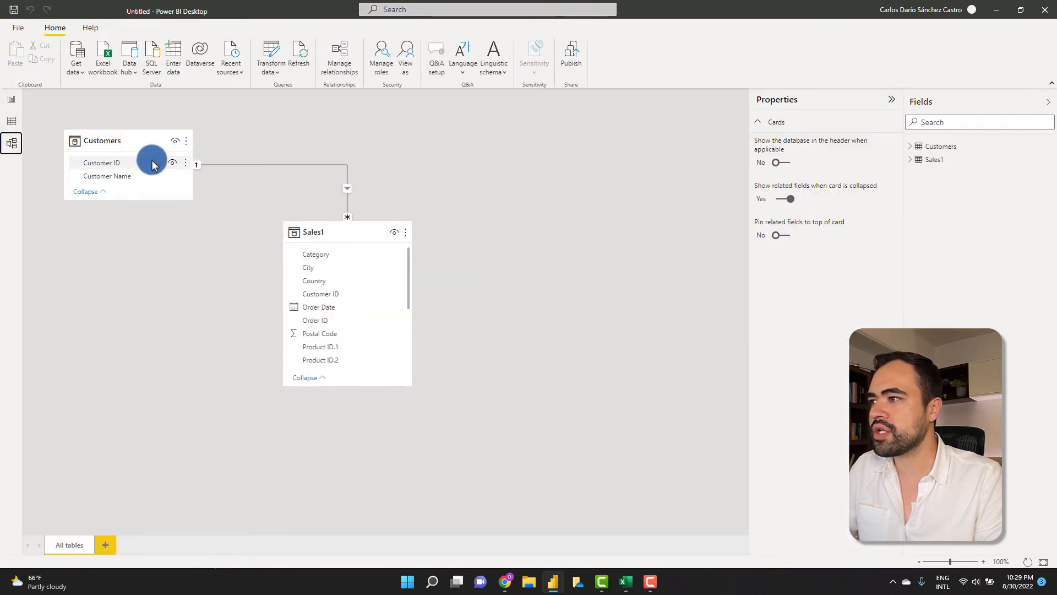
- Move the Sales1 card to inspect its one-to-many Customer ID link to Customers, then return to Report view
mouse_move(133, 145)
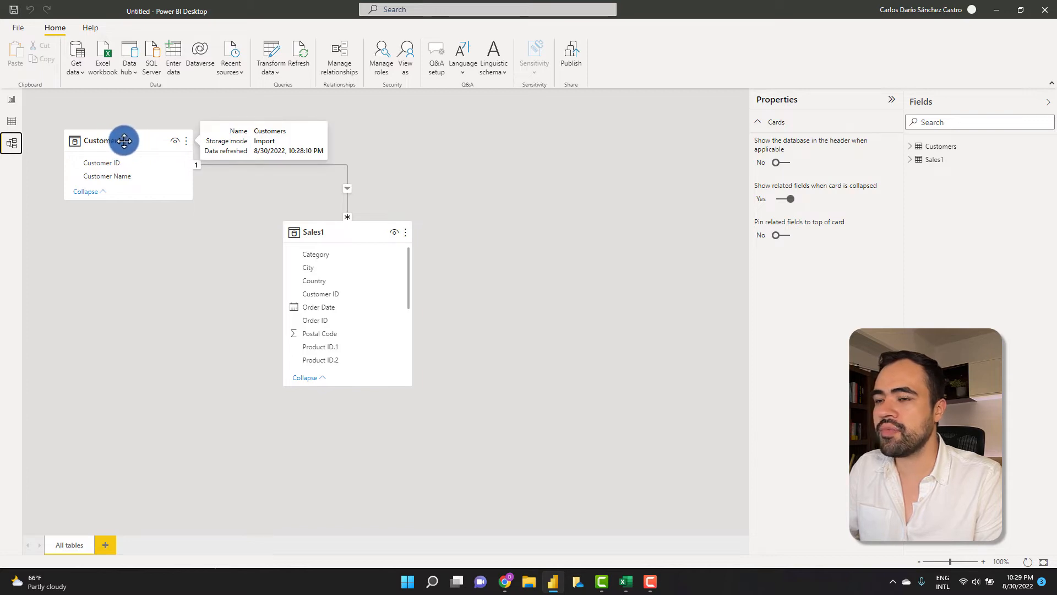
drag(325, 227, 404, 230)
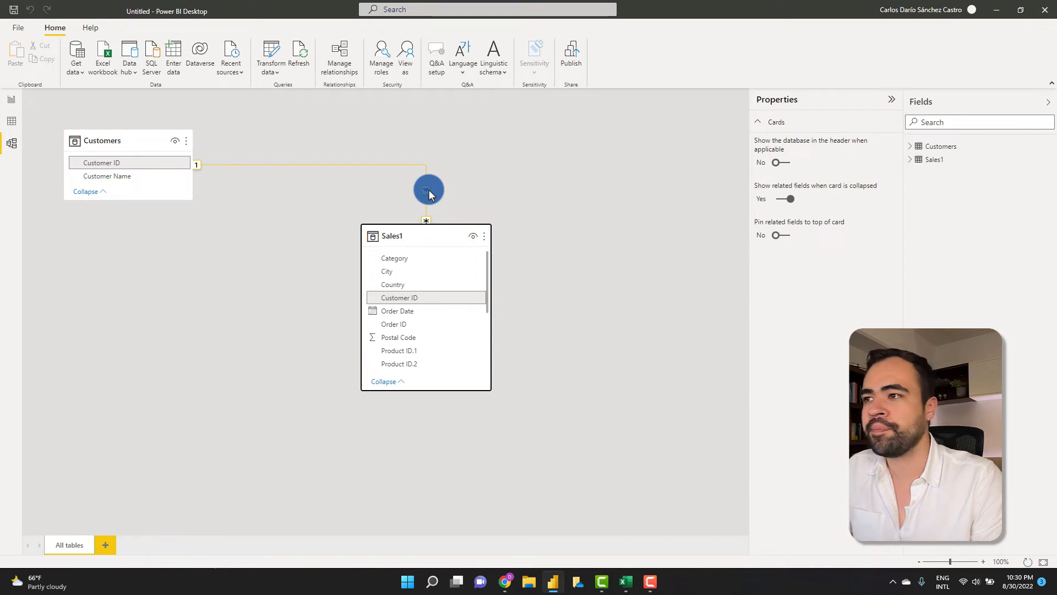
click(13, 100)
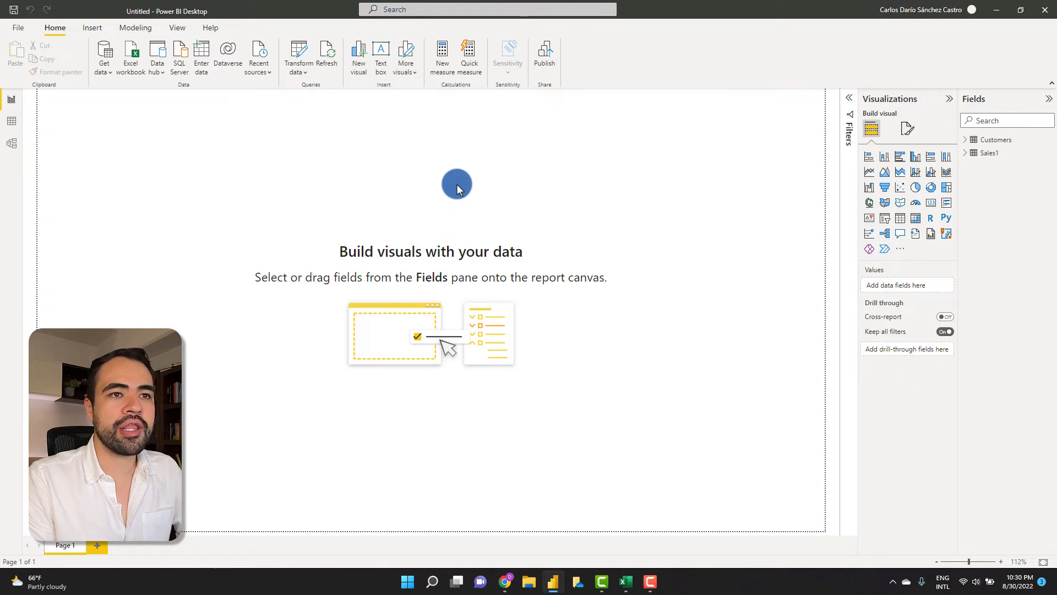
- Drop Sales1's Order Date onto the page as a Year/Quarter/Month/Day table, then position and widen it
click(966, 140)
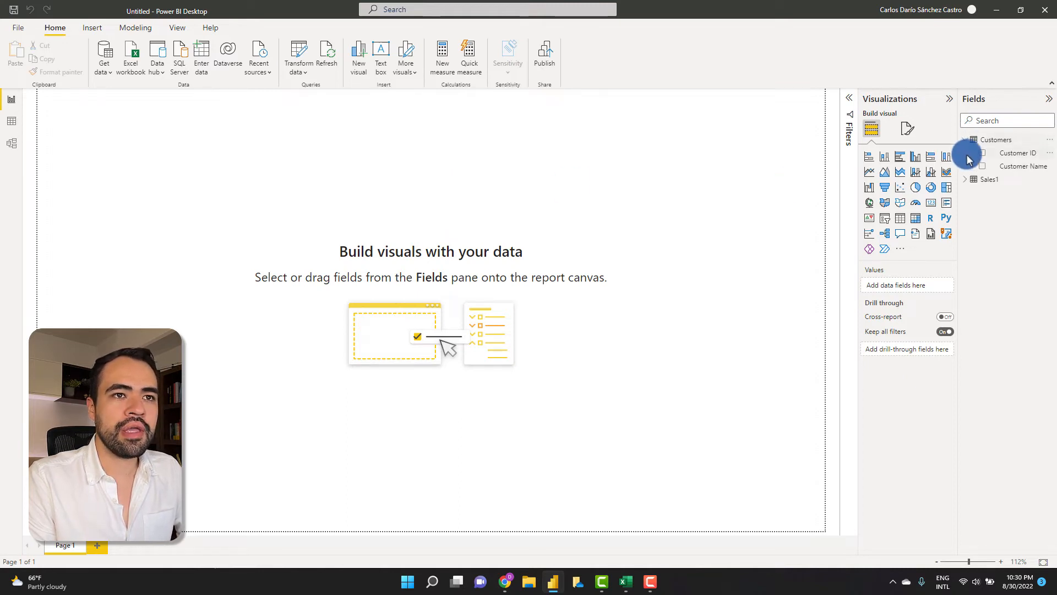
click(966, 179)
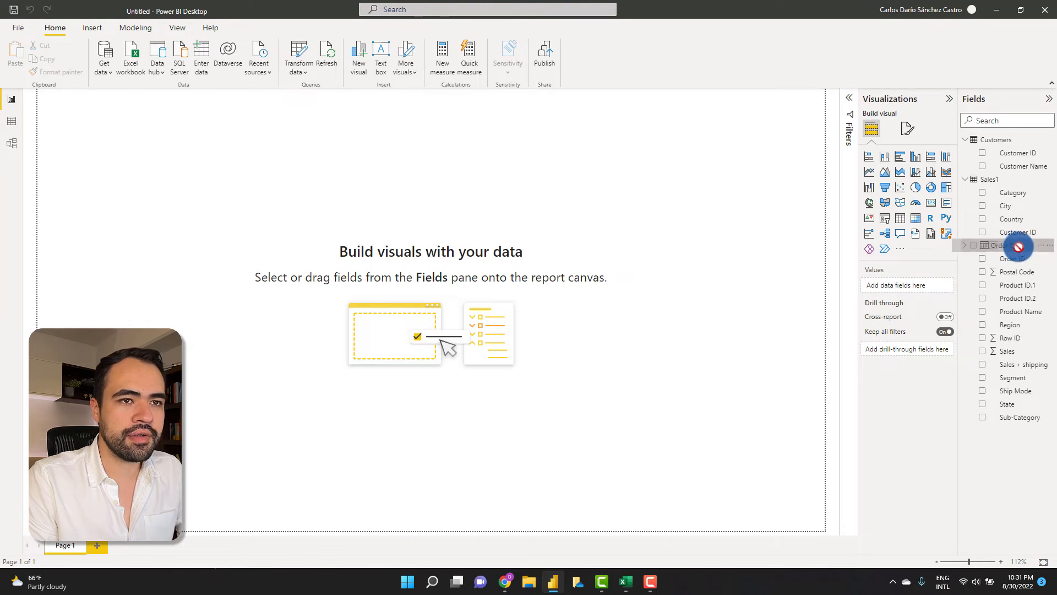
drag(1029, 252, 356, 190)
drag(272, 195, 272, 195)
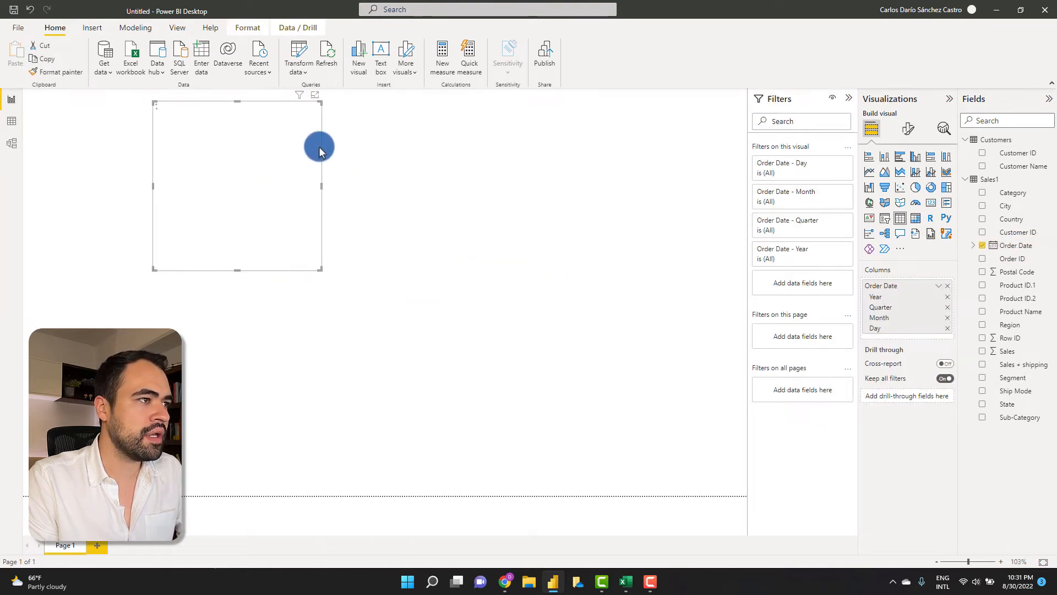
drag(265, 108, 241, 138)
drag(296, 215, 434, 216)
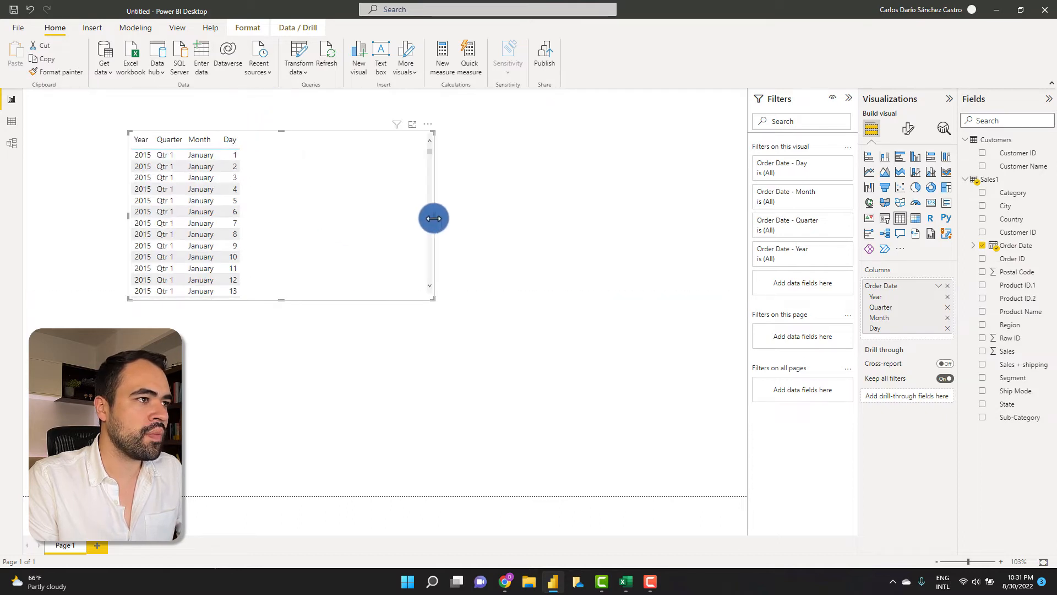
drag(388, 140, 316, 142)
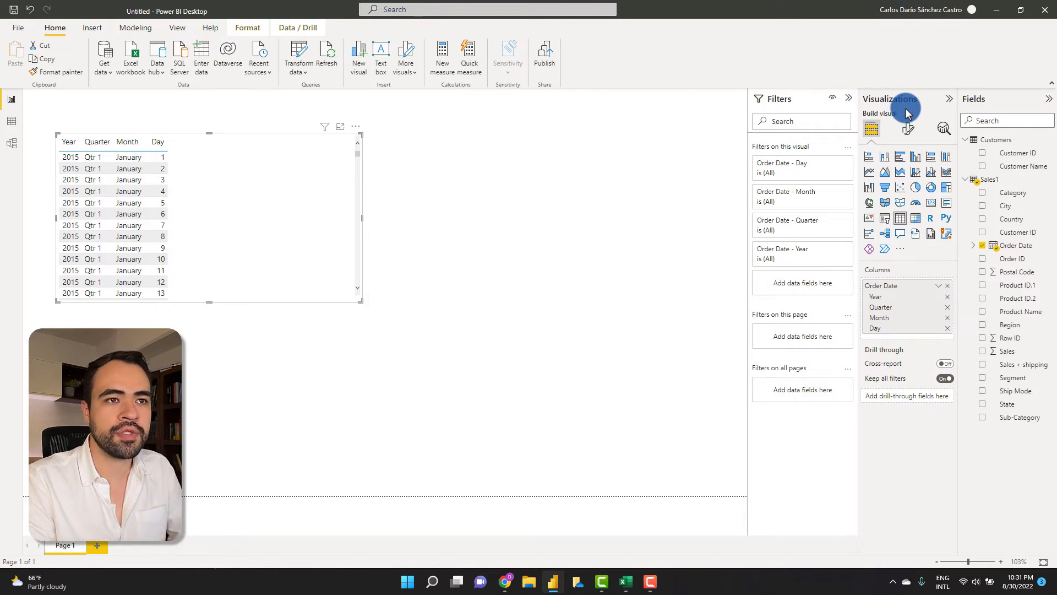
- Turn the date table into a line chart with Sales on the vertical axis, then reposition and widen it
click(869, 173)
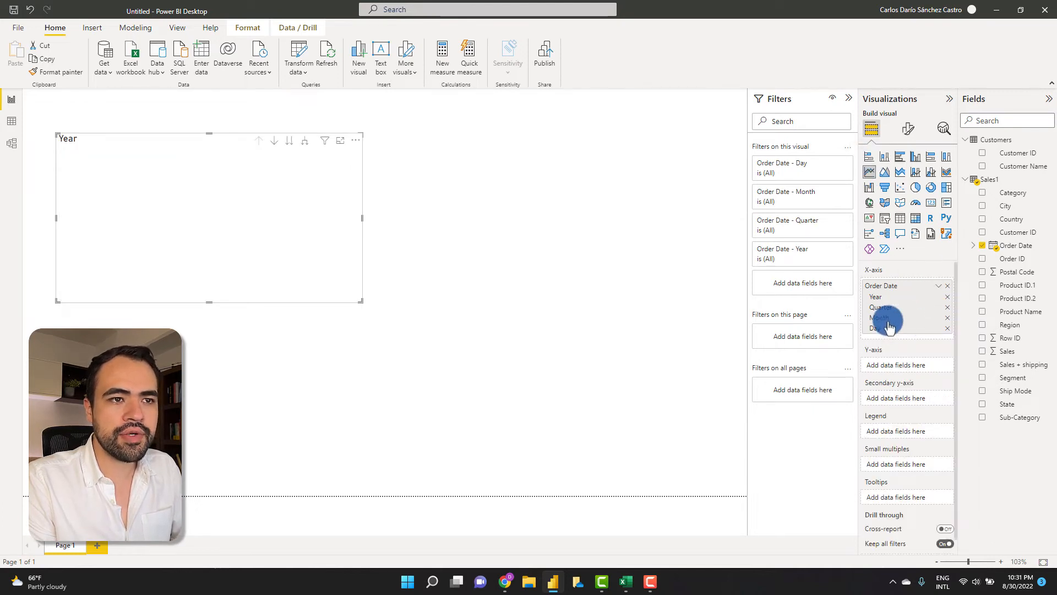
scroll(908, 331, down, 1)
scroll(916, 336, up, 1)
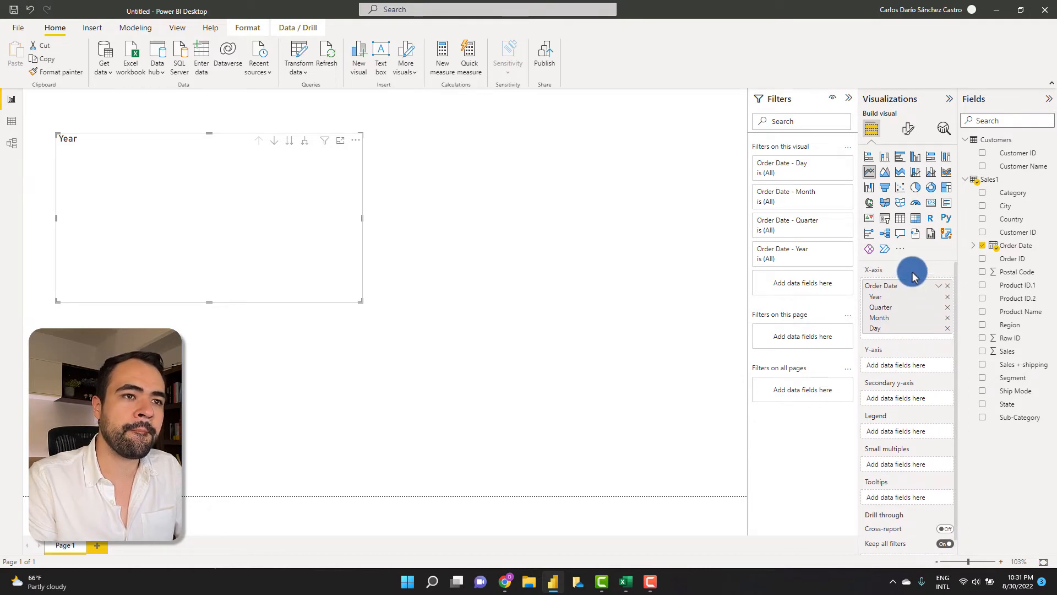
drag(229, 182, 205, 160)
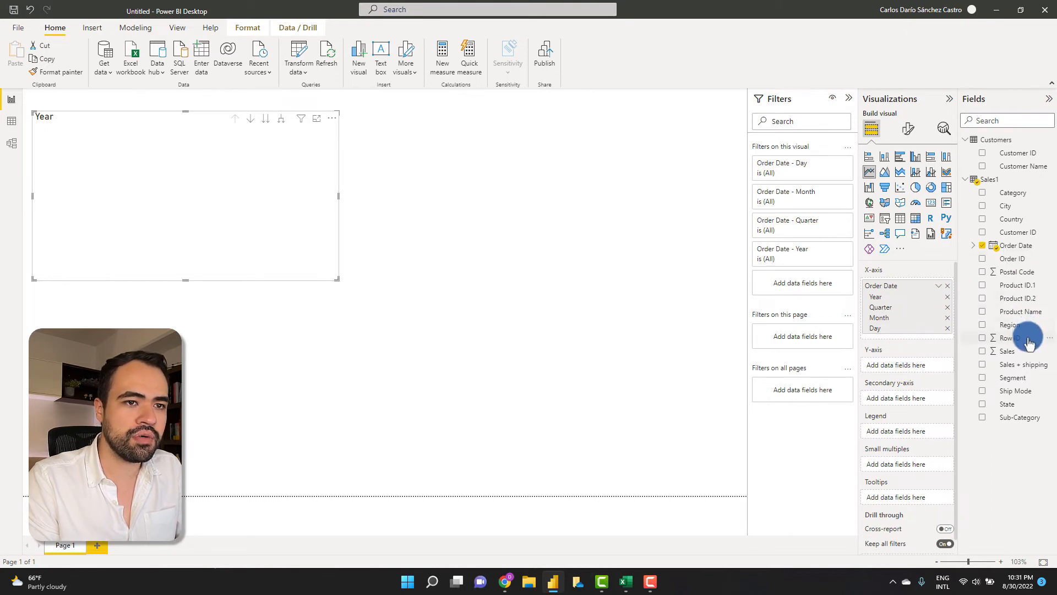
drag(1036, 358, 931, 368)
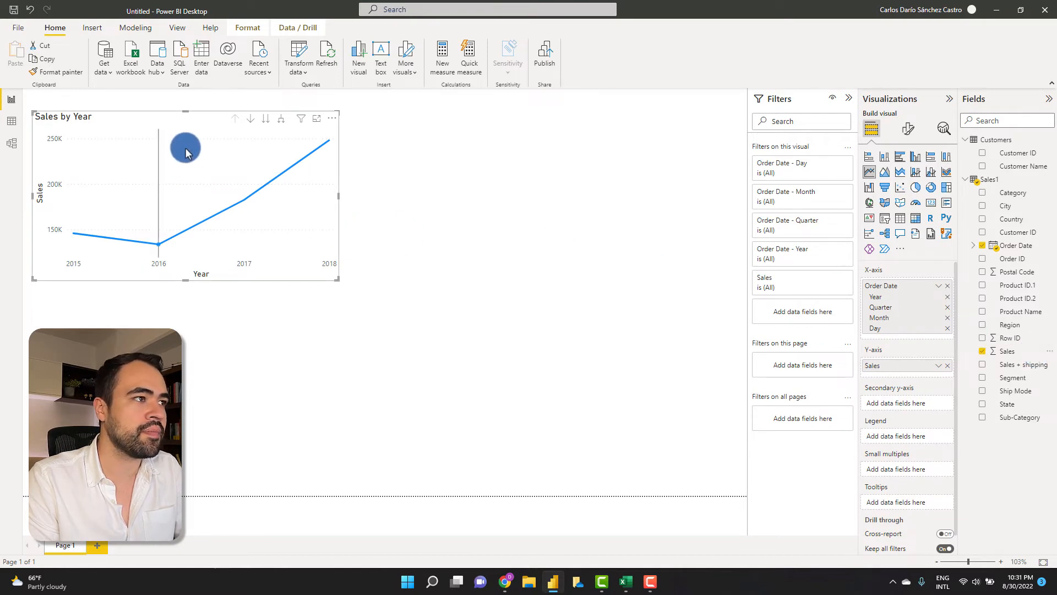
drag(164, 123, 137, 157)
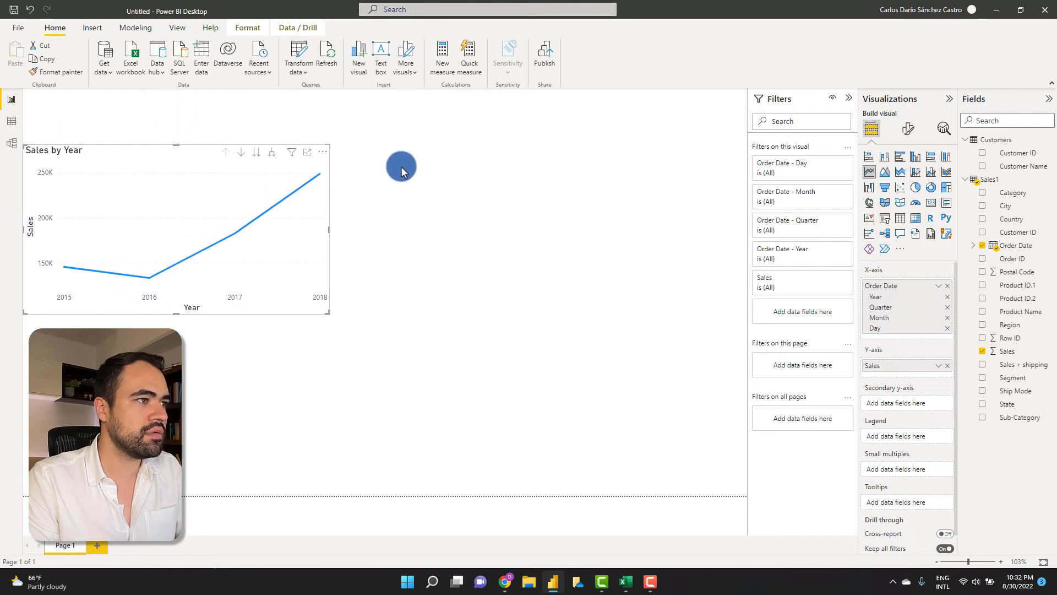
drag(327, 228, 401, 227)
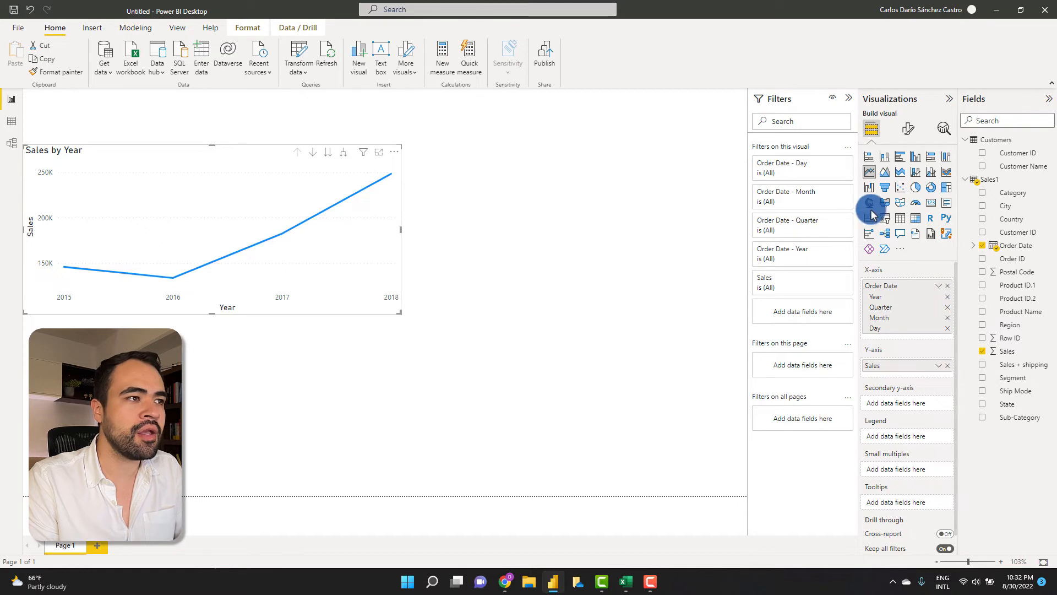
- Expand the line chart down one level to show sales by Year and Quarter
click(344, 153)
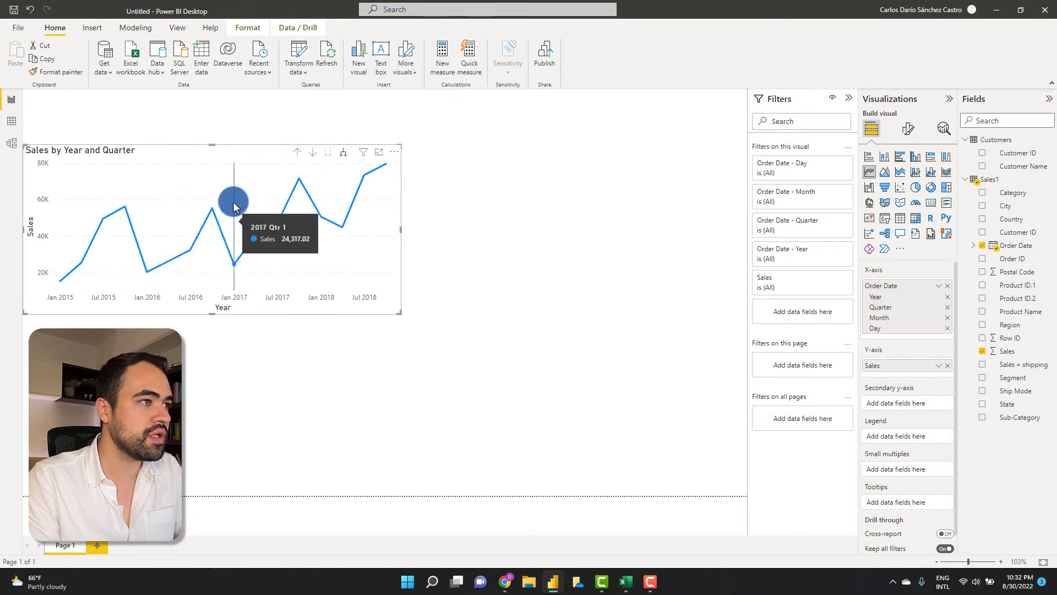
scroll(182, 153, down, 1)
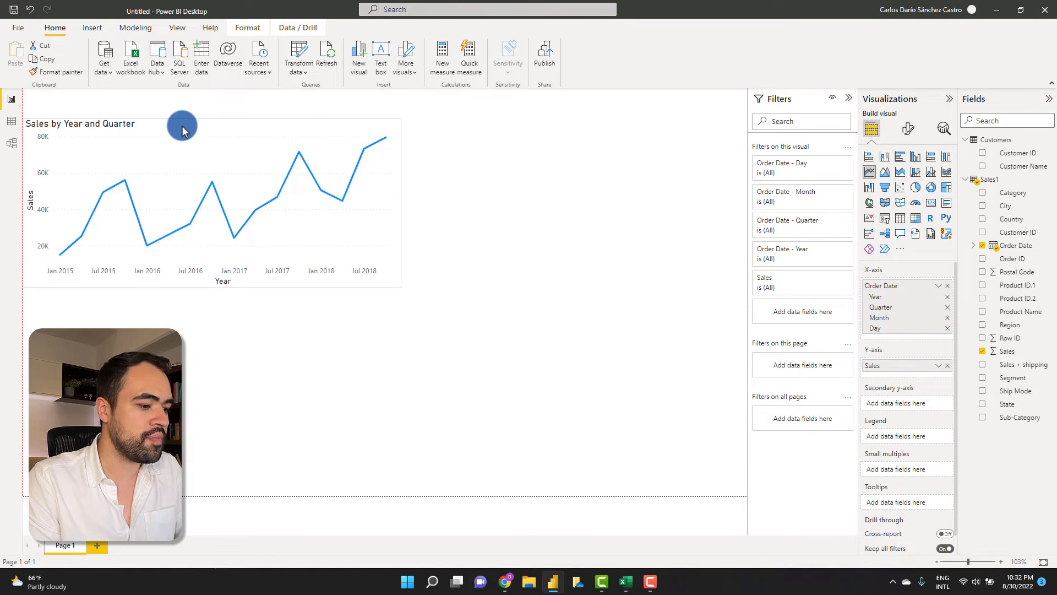
scroll(185, 138, up, 1)
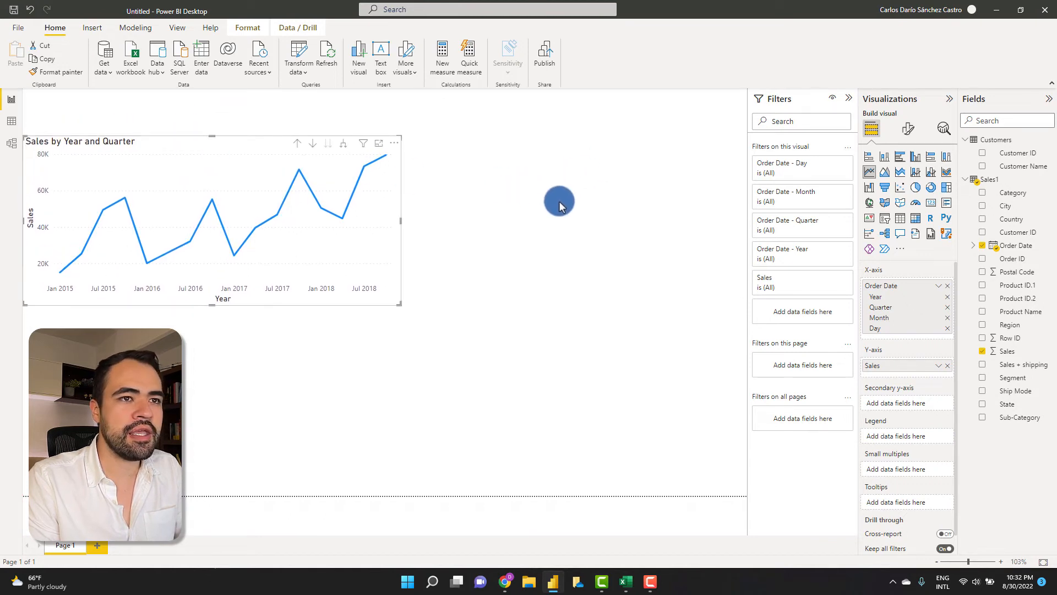
click(587, 168)
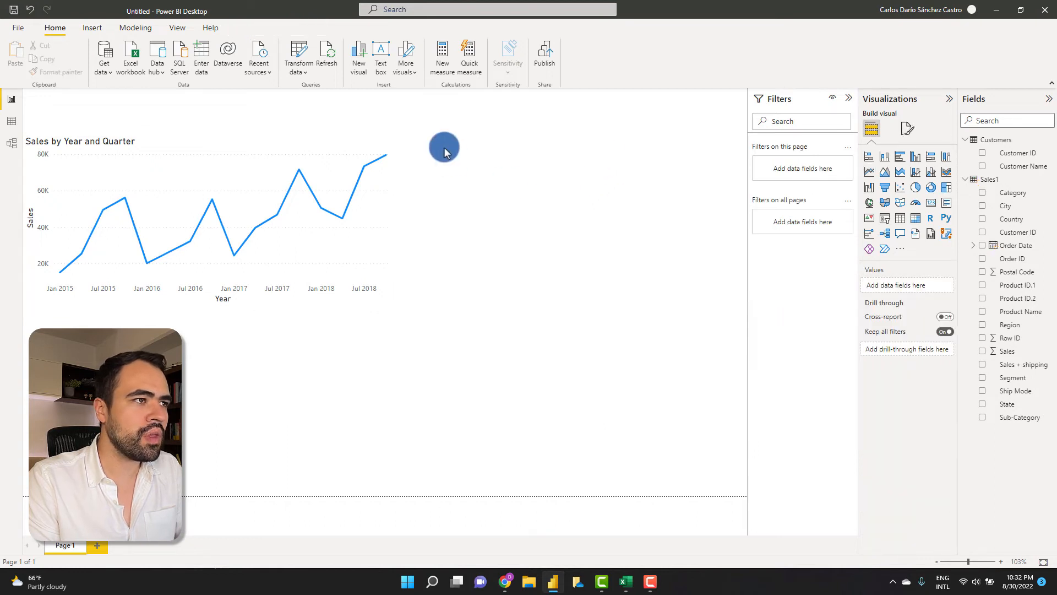
click(259, 145)
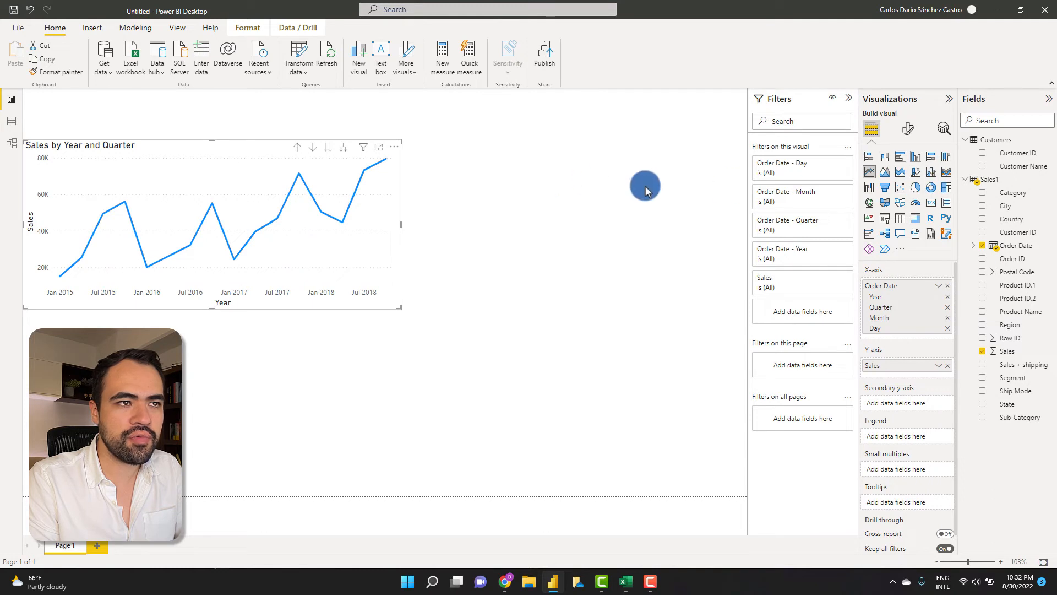
click(646, 185)
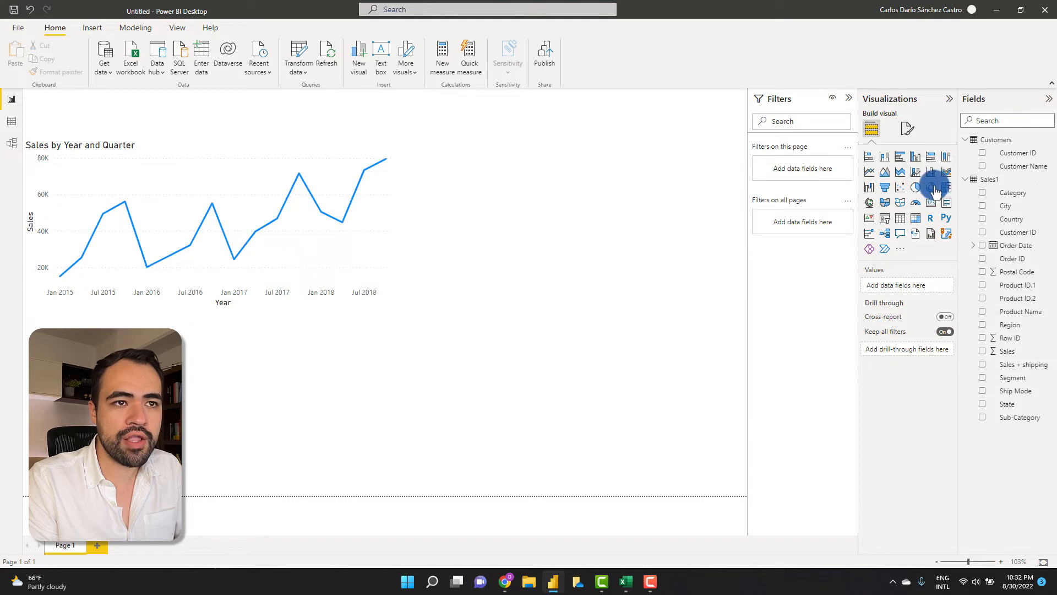
- Add a donut chart and place it at the top right of the page
click(934, 190)
drag(330, 377, 604, 206)
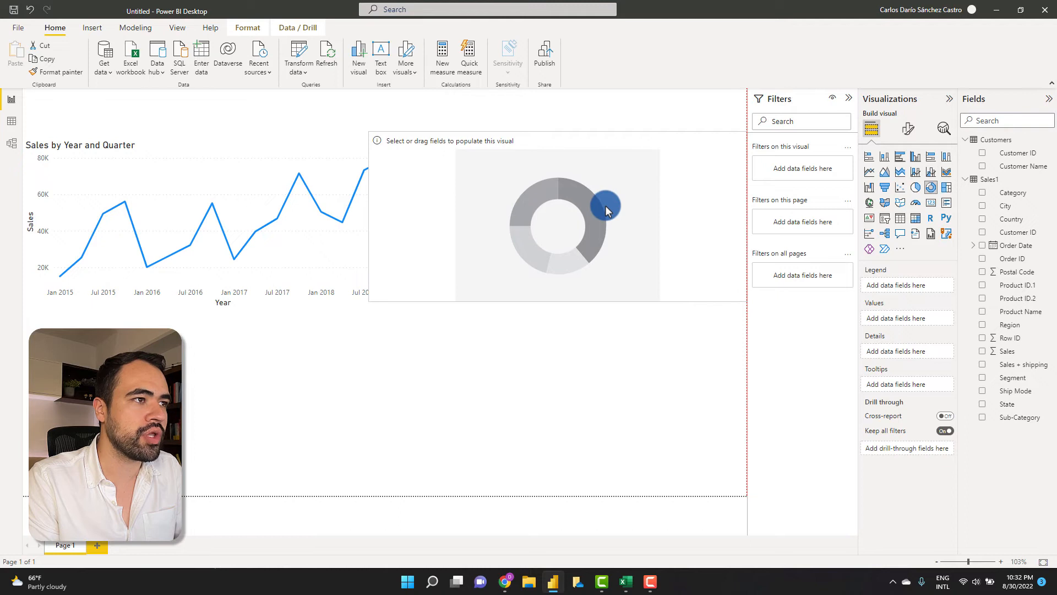
drag(369, 217, 474, 220)
drag(665, 235, 639, 235)
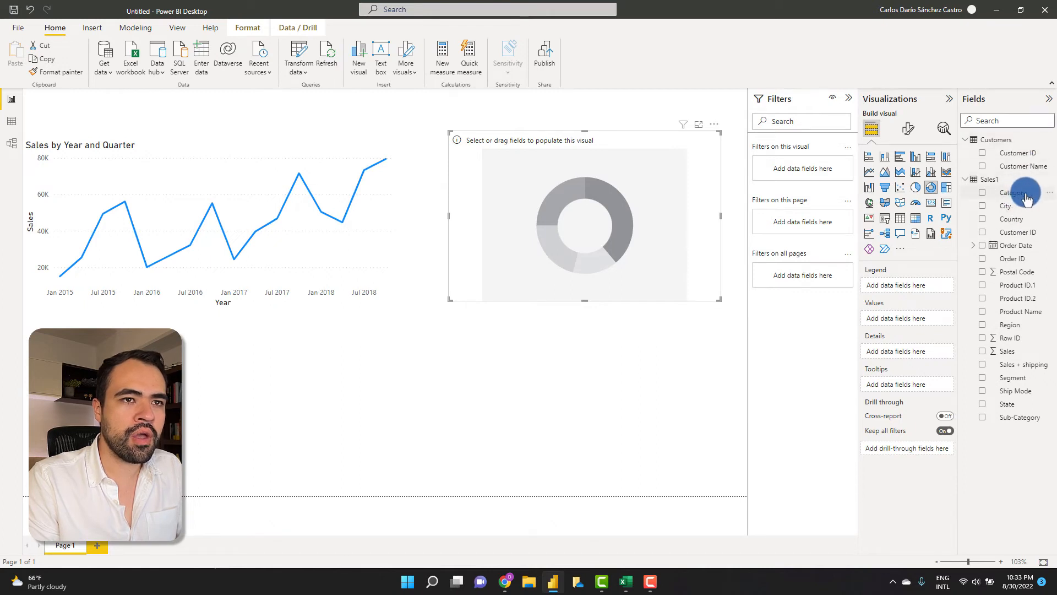
- Set the donut chart's legend to Category and values to Count (Distinct) of Order ID
drag(1027, 198, 932, 288)
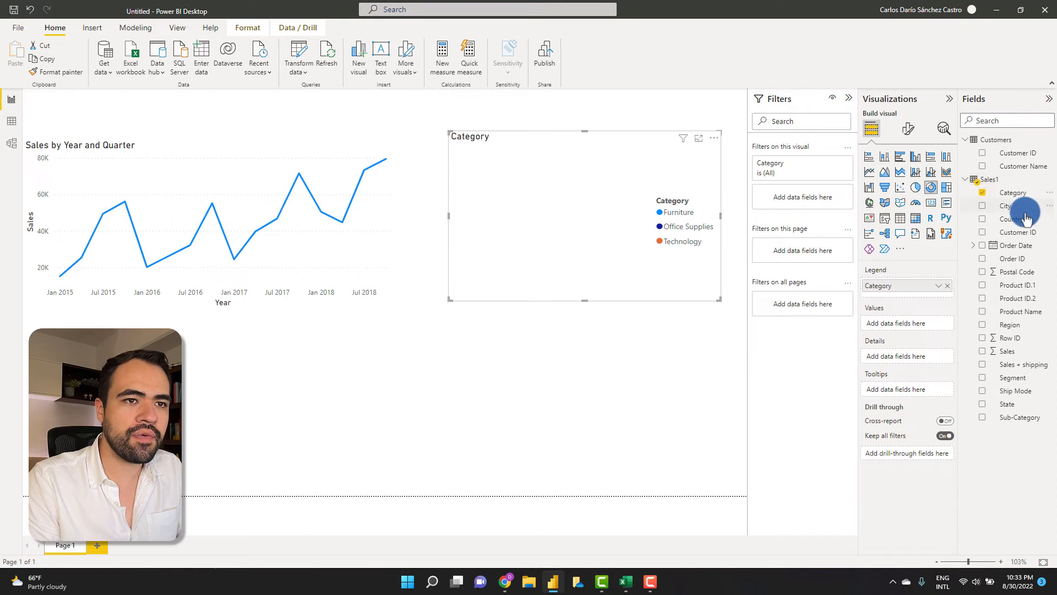
drag(1026, 263, 927, 326)
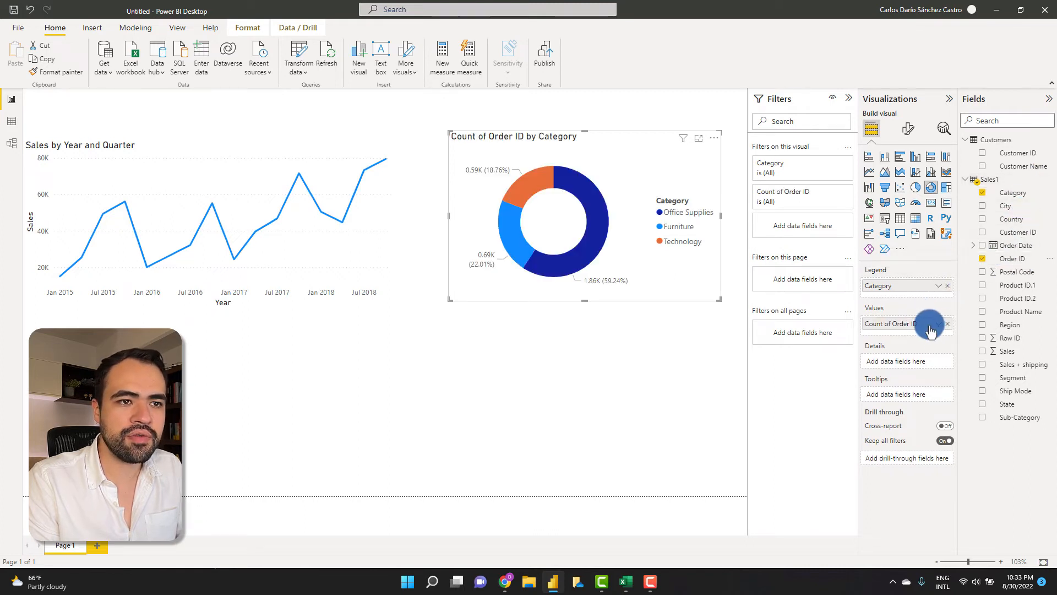
click(939, 327)
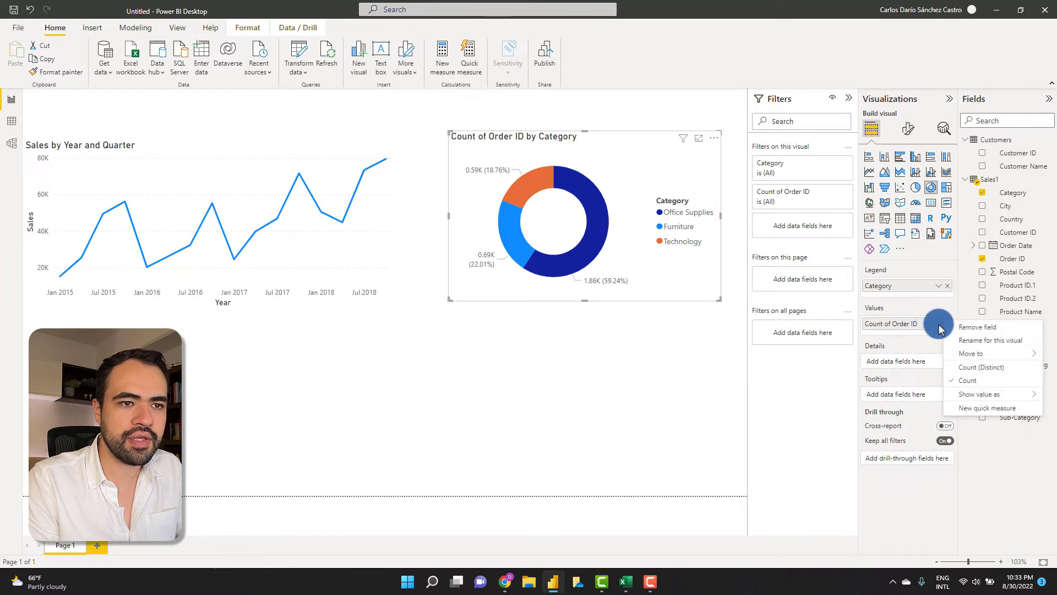
click(979, 368)
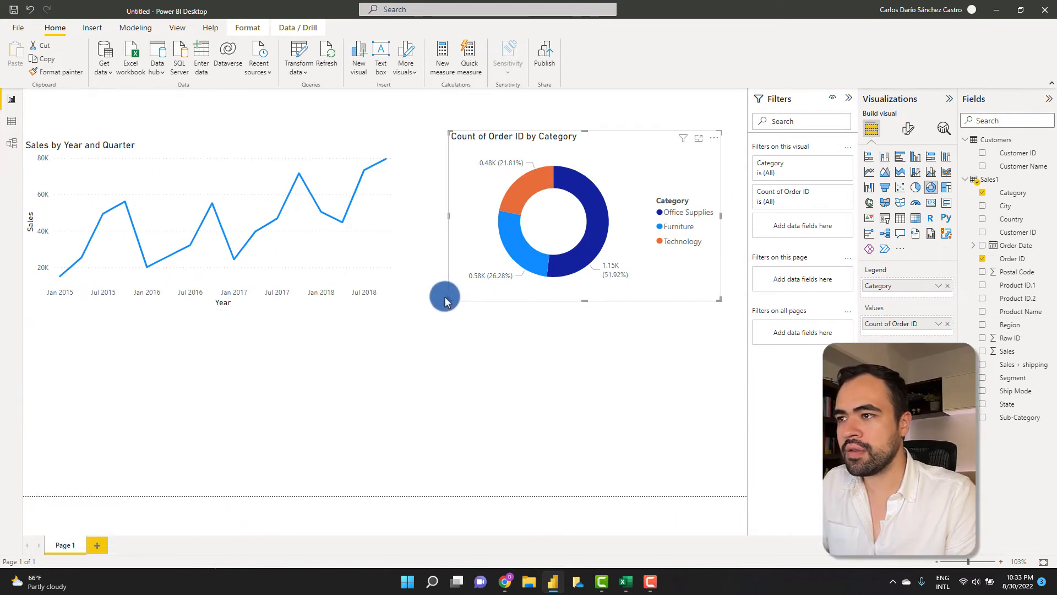
drag(449, 297, 427, 300)
click(481, 379)
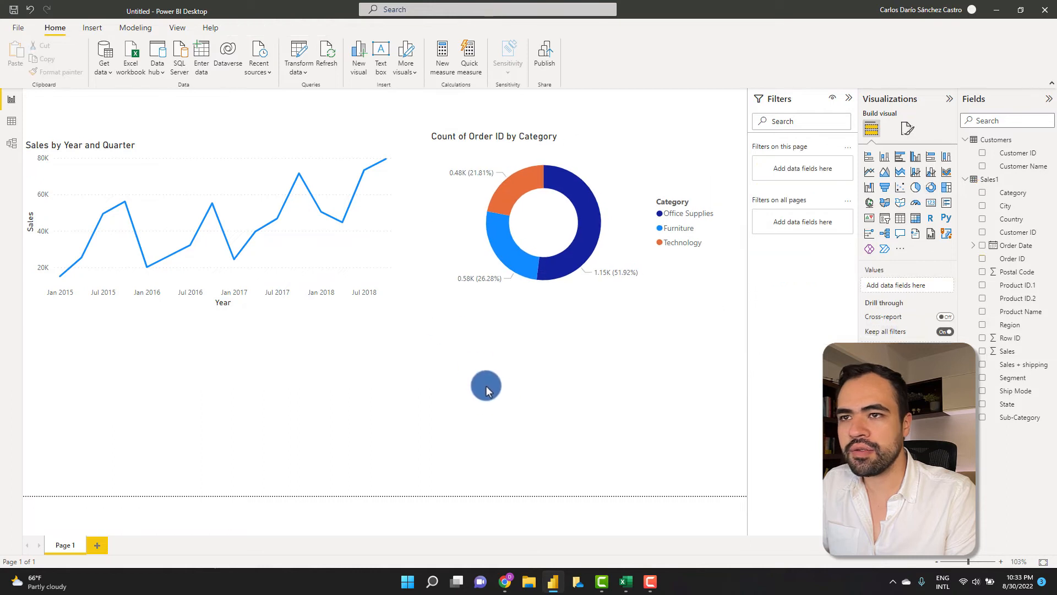
- Add a full-width stacked column chart along the page bottom plotting Sales by State
click(884, 160)
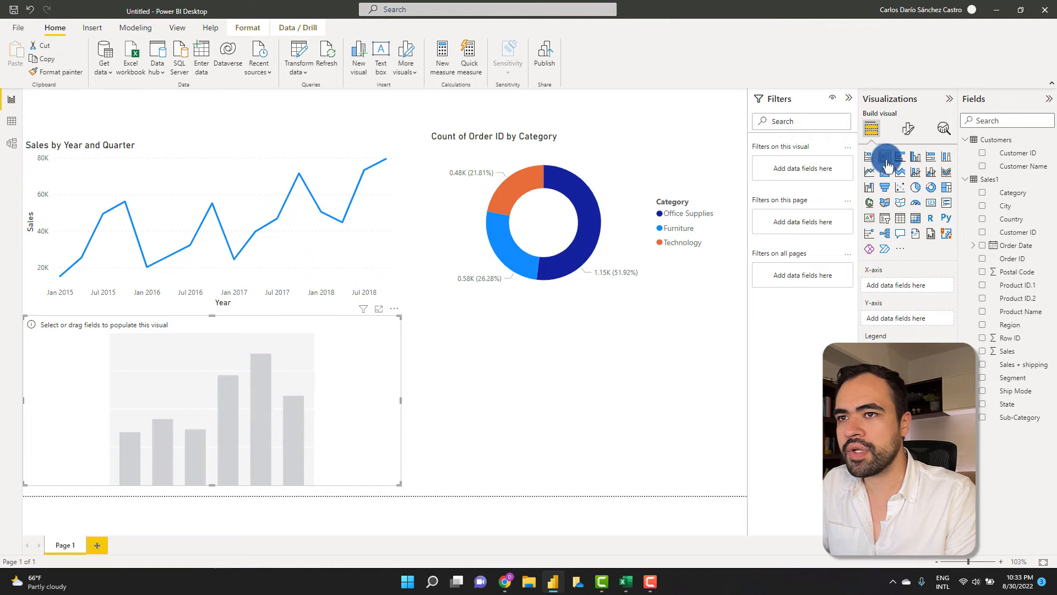
drag(401, 400, 754, 375)
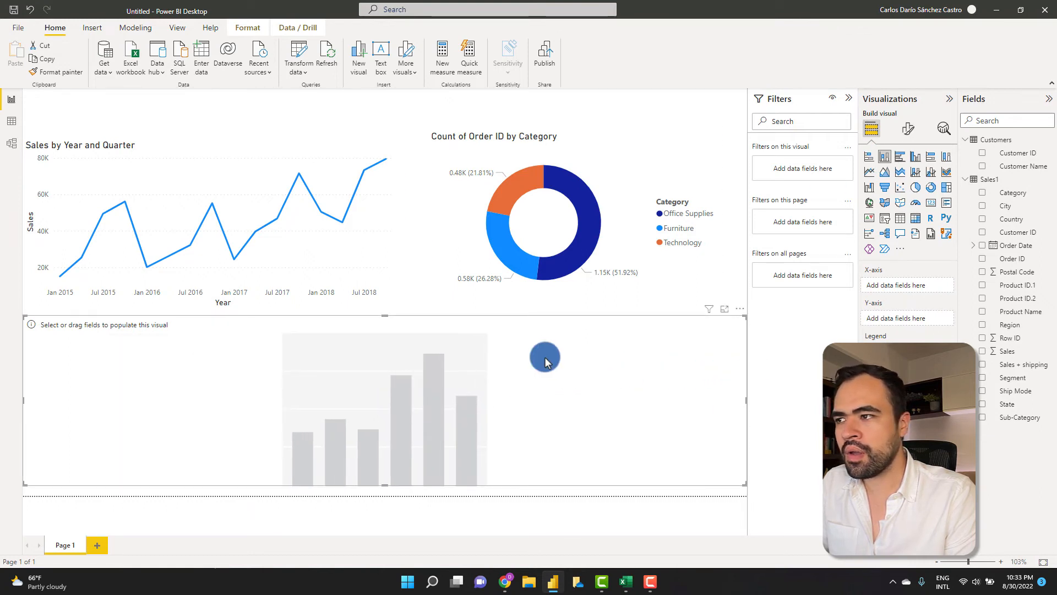
drag(418, 344, 417, 350)
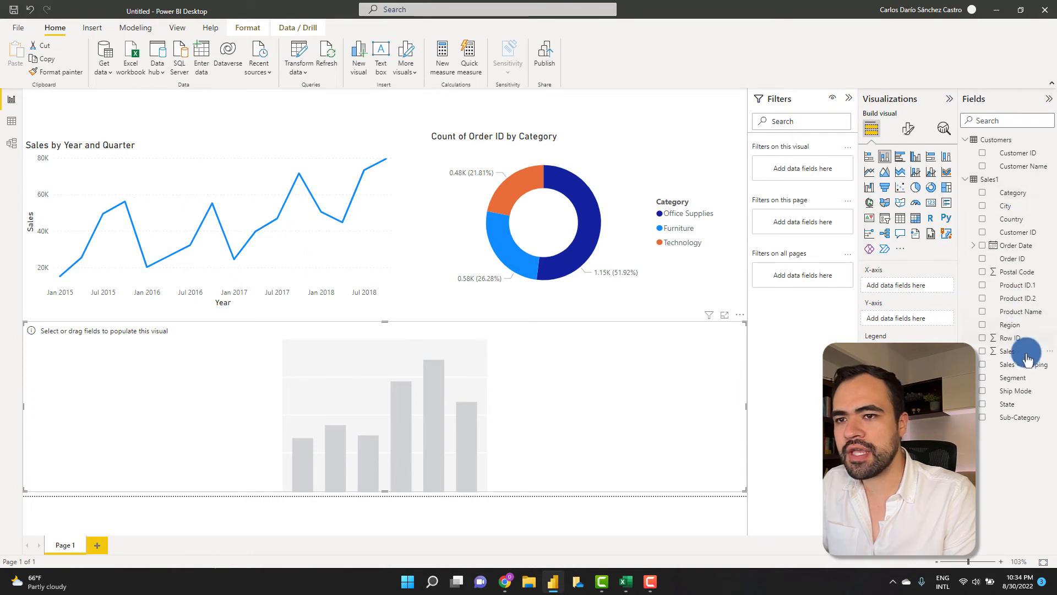
drag(1031, 357, 927, 321)
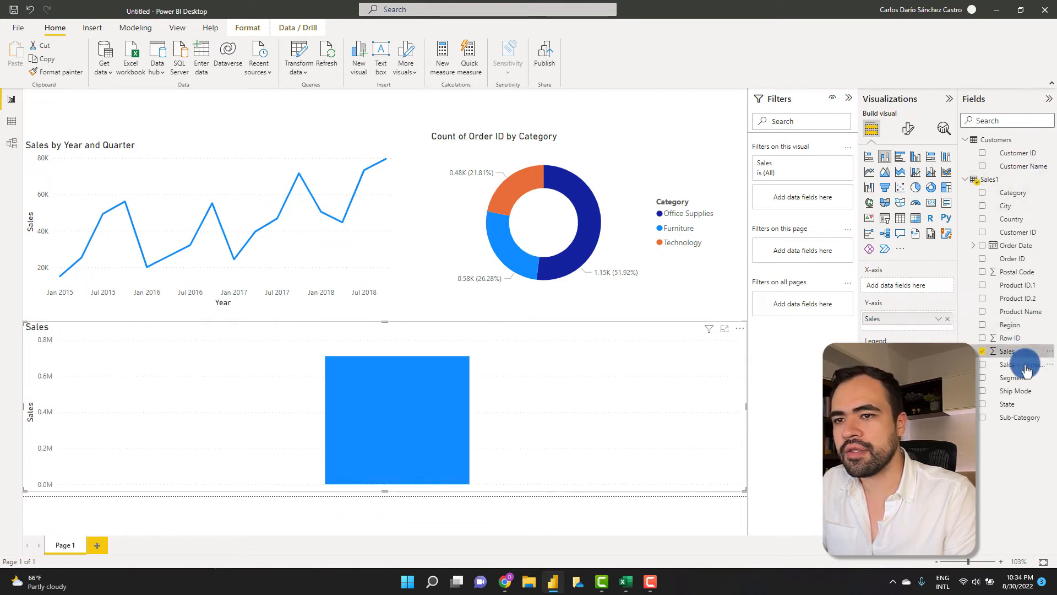
drag(1026, 408, 923, 287)
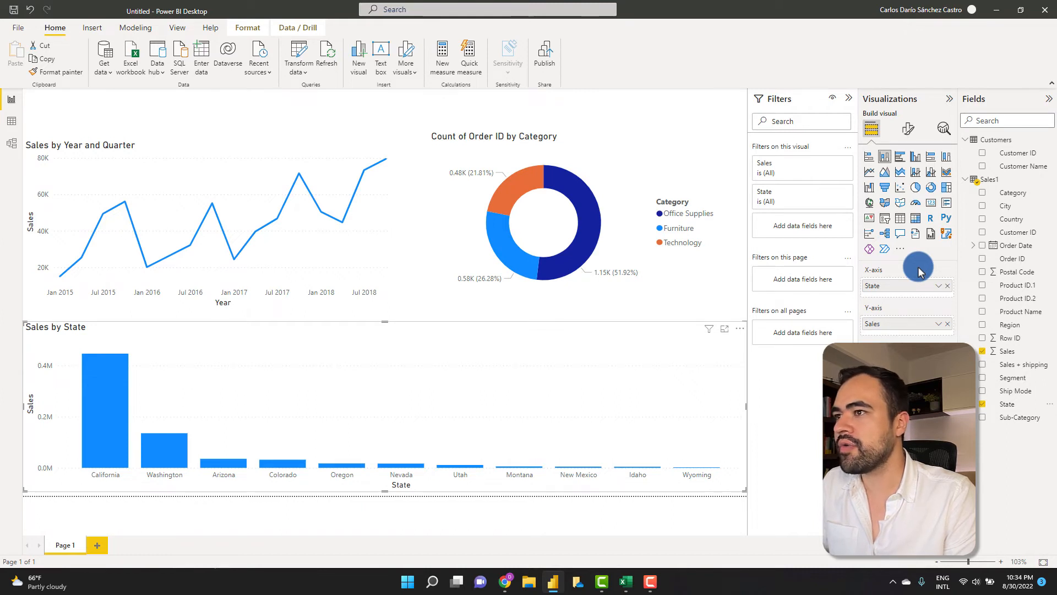
- Reposition the donut chart and widen it to the page's right edge
drag(618, 137, 618, 149)
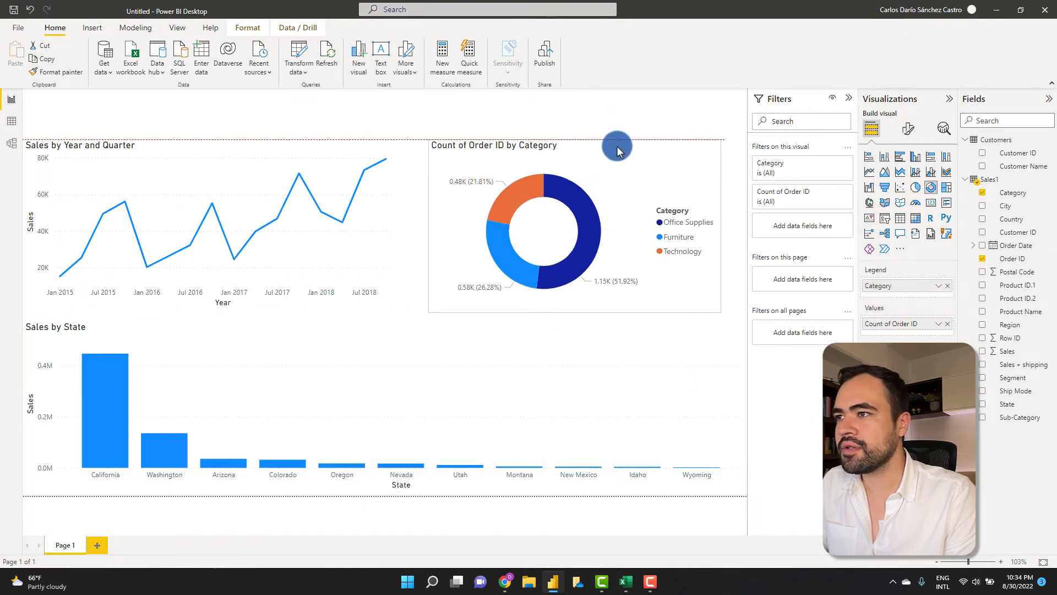
click(318, 110)
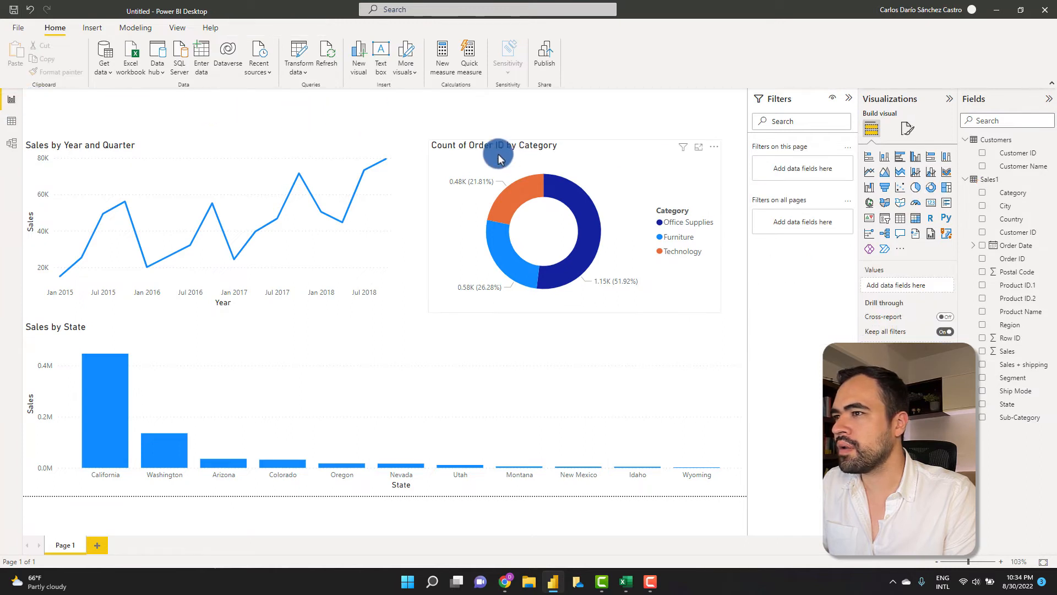
drag(555, 152, 554, 150)
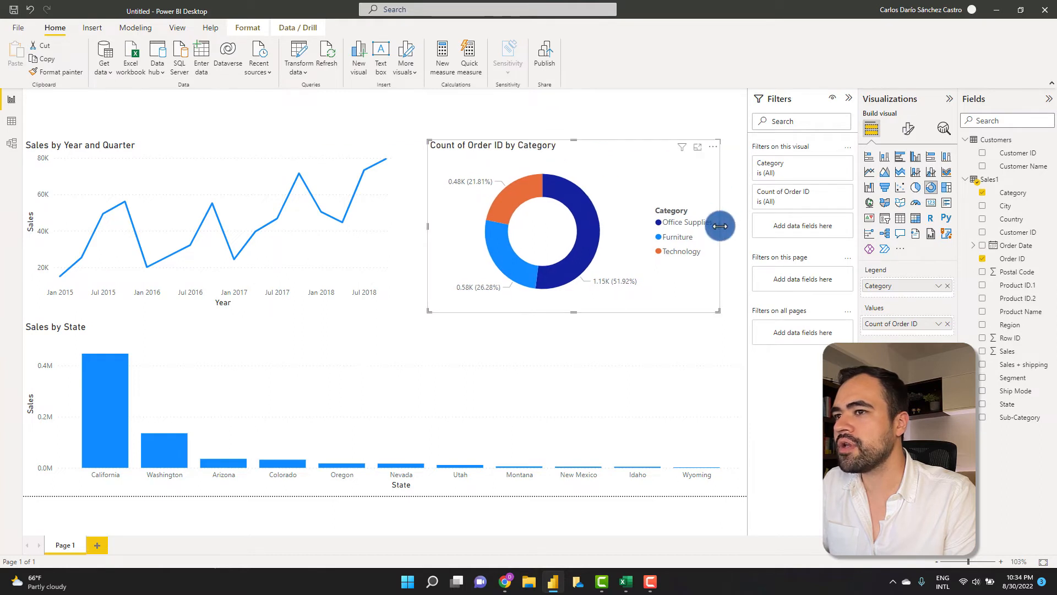
drag(719, 226, 754, 228)
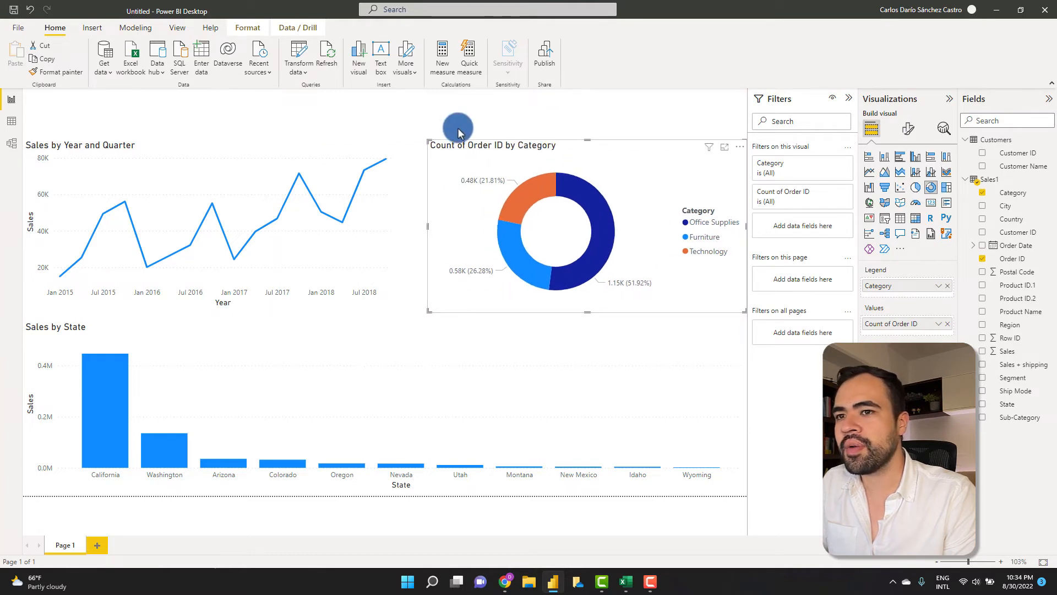
click(397, 110)
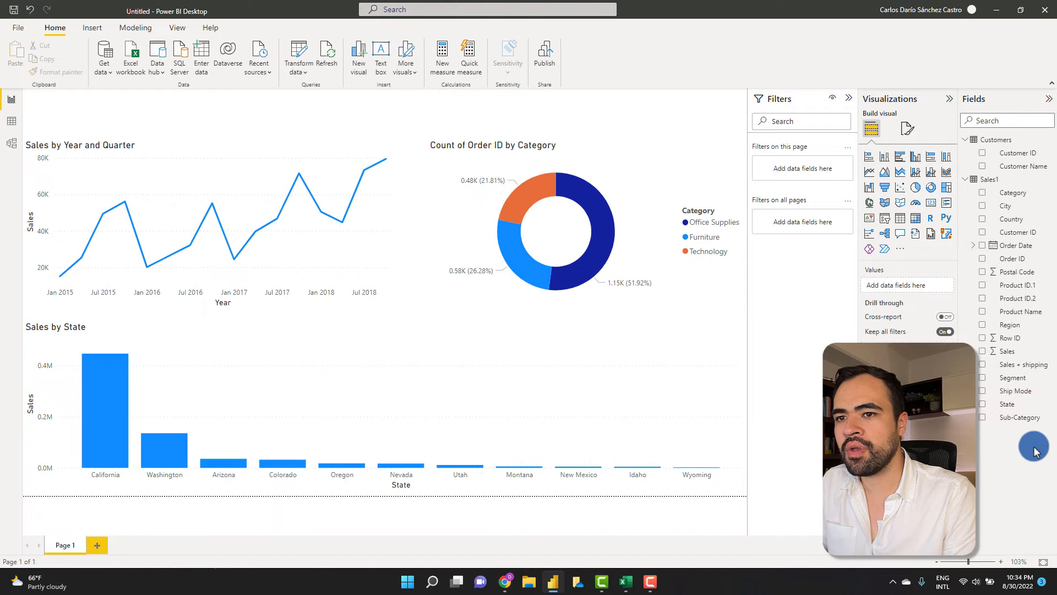
drag(1029, 423, 526, 124)
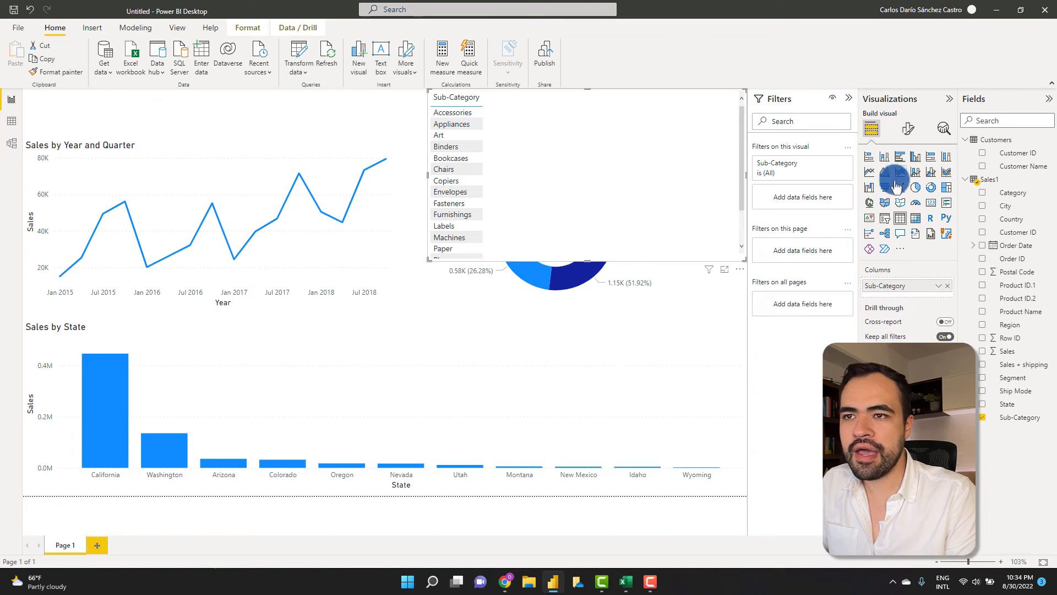
click(885, 219)
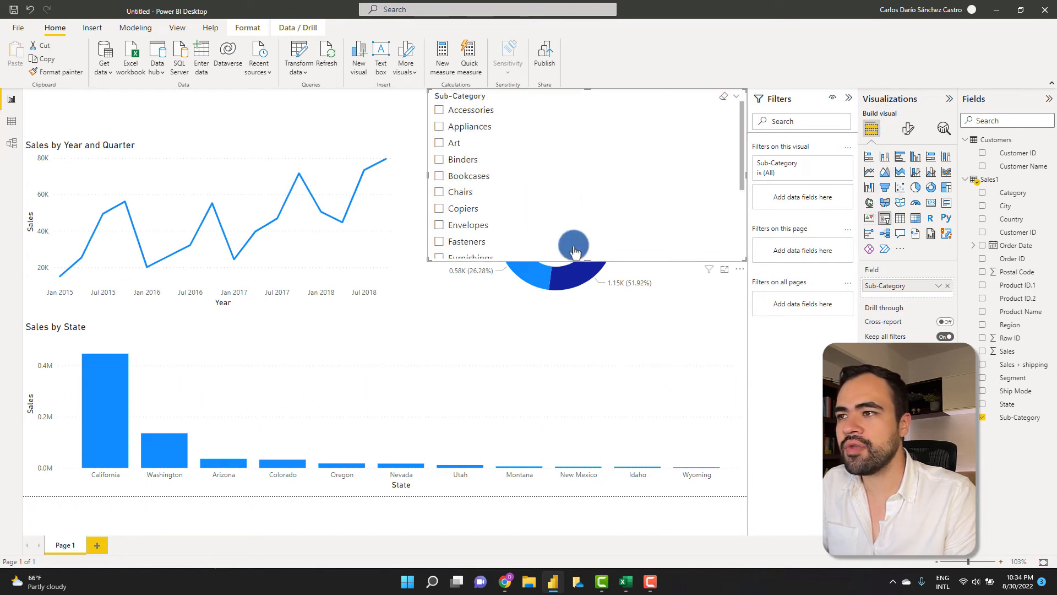
drag(588, 261, 592, 211)
drag(614, 125, 613, 128)
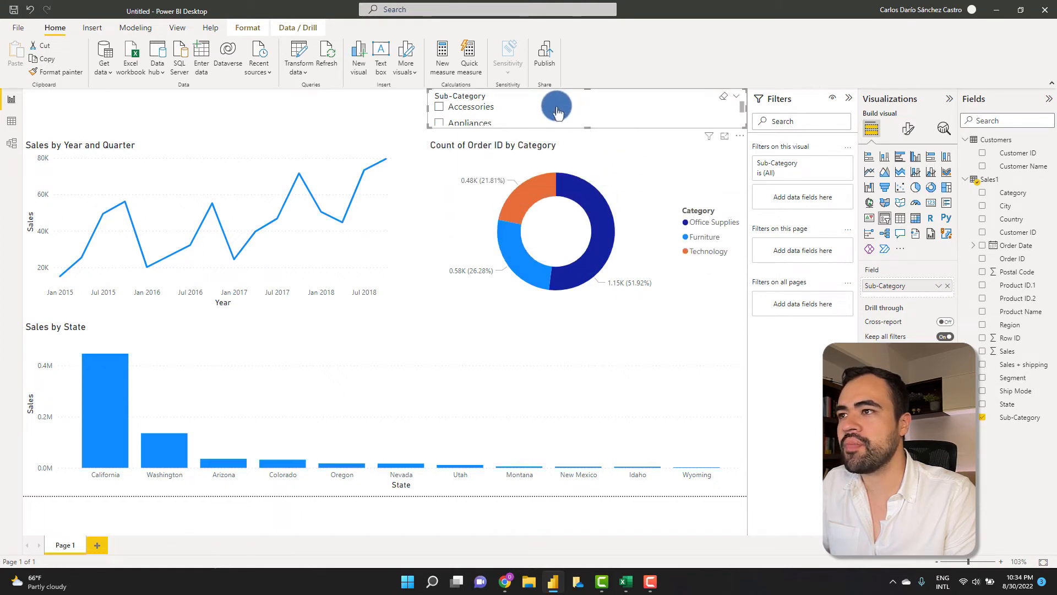
click(738, 100)
click(716, 132)
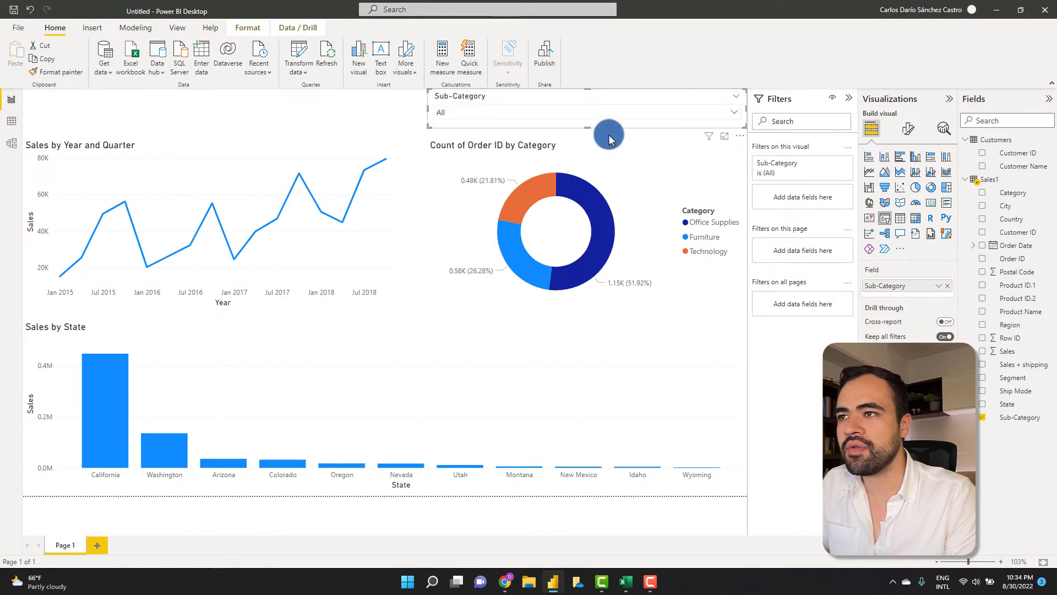
click(734, 112)
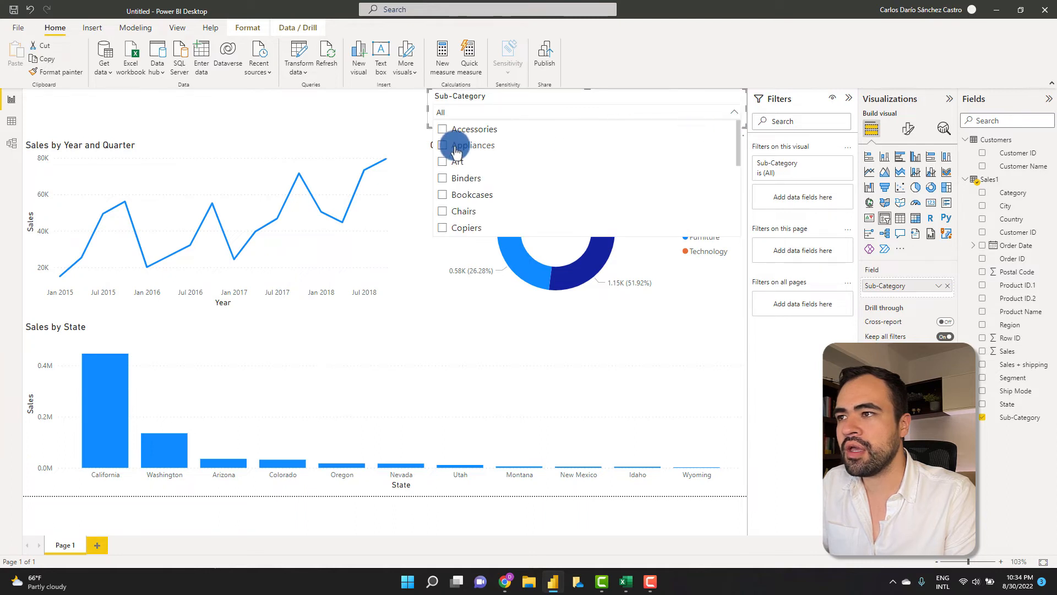
click(455, 148)
click(455, 178)
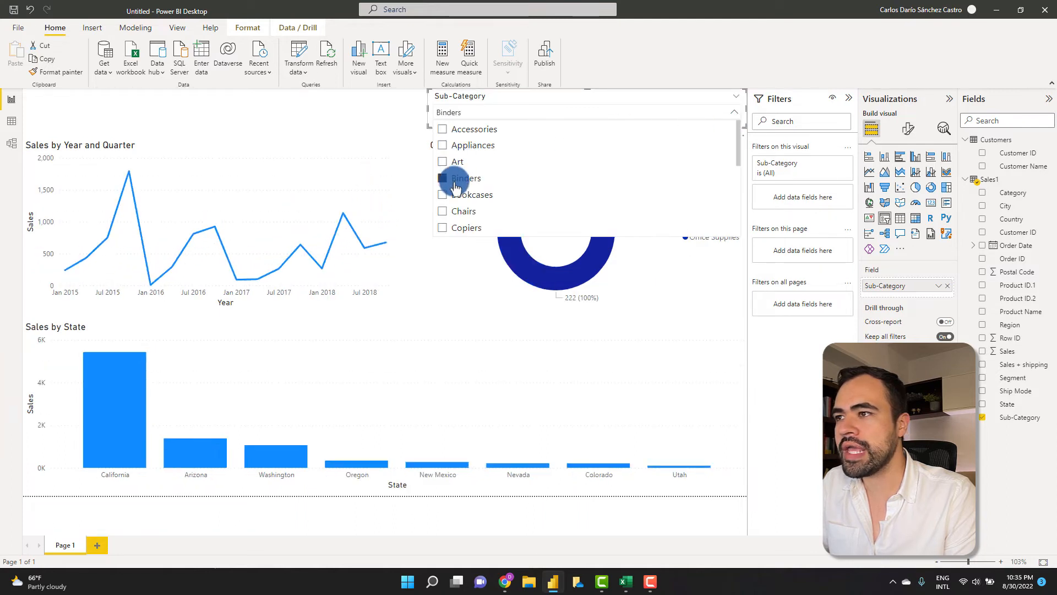
click(455, 196)
click(454, 225)
click(455, 178)
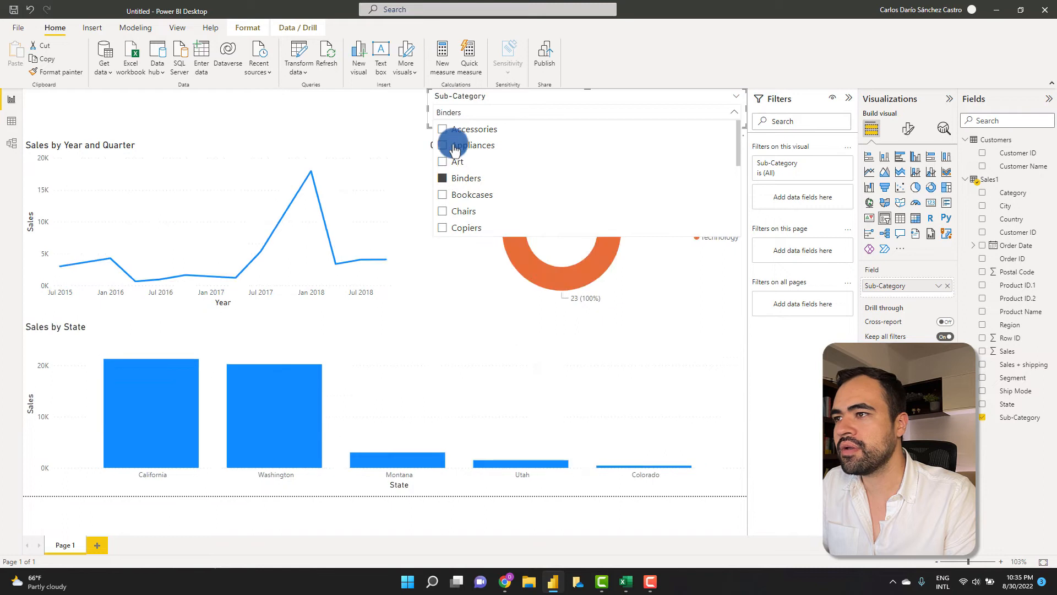
click(453, 130)
click(449, 162)
click(451, 179)
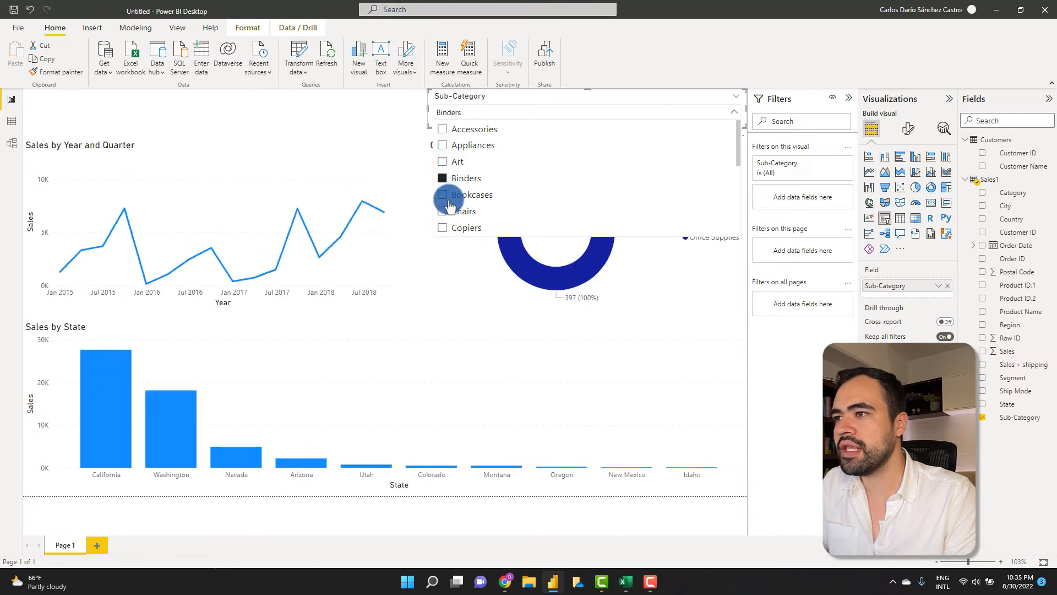
click(448, 199)
click(449, 197)
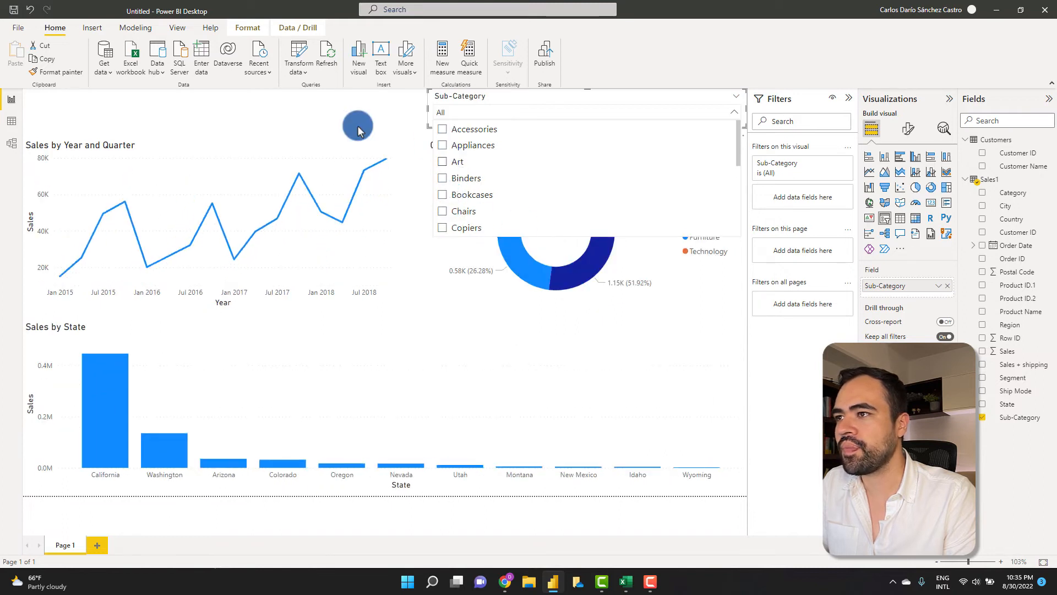
click(323, 114)
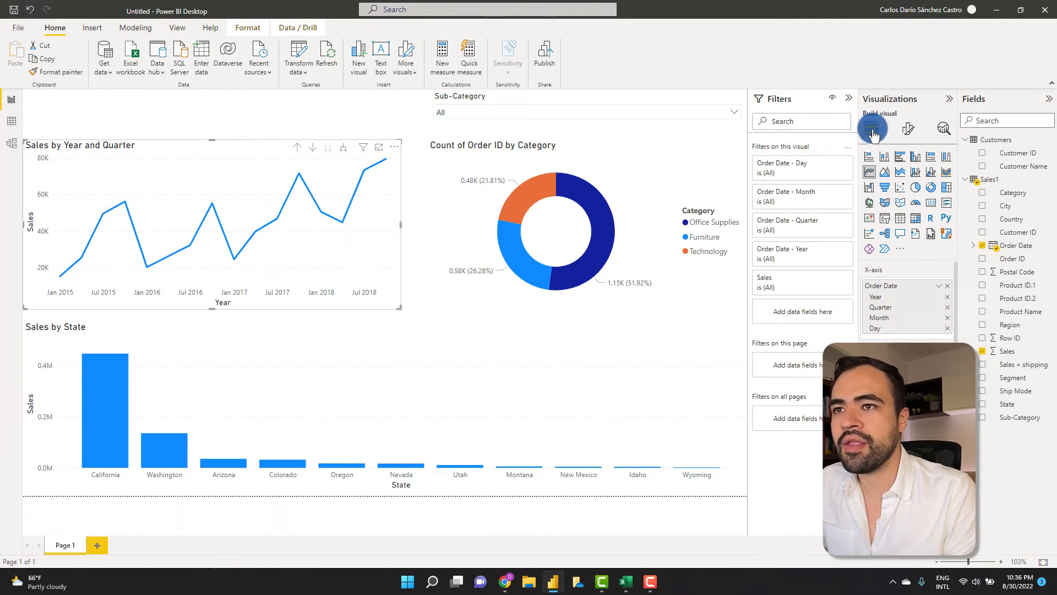
- Turn on data labels for the Sales by Year and Quarter line chart, trying the X-axis and Y-axis settings
click(907, 132)
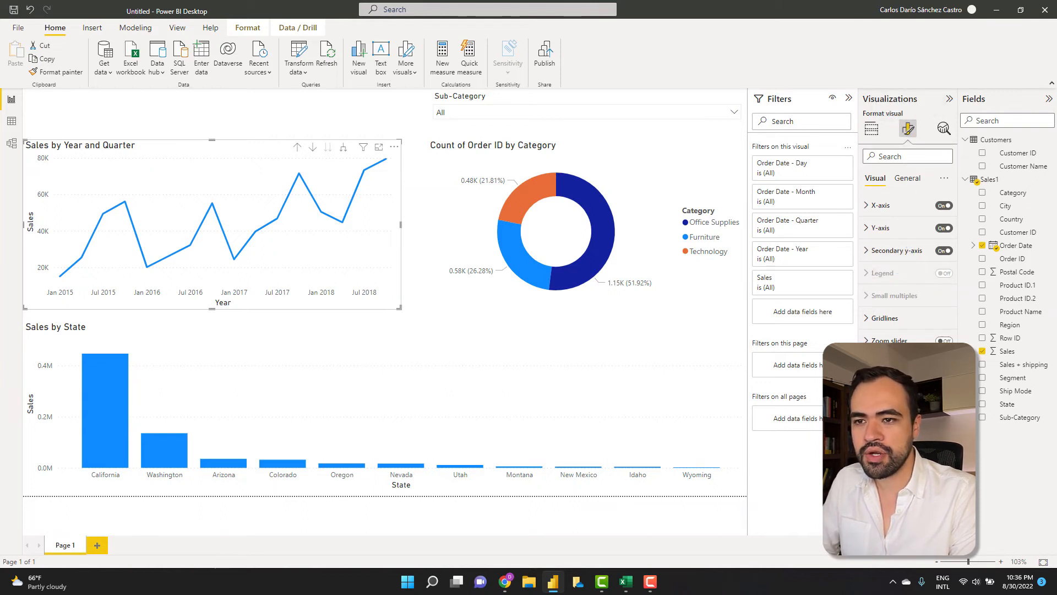
click(944, 408)
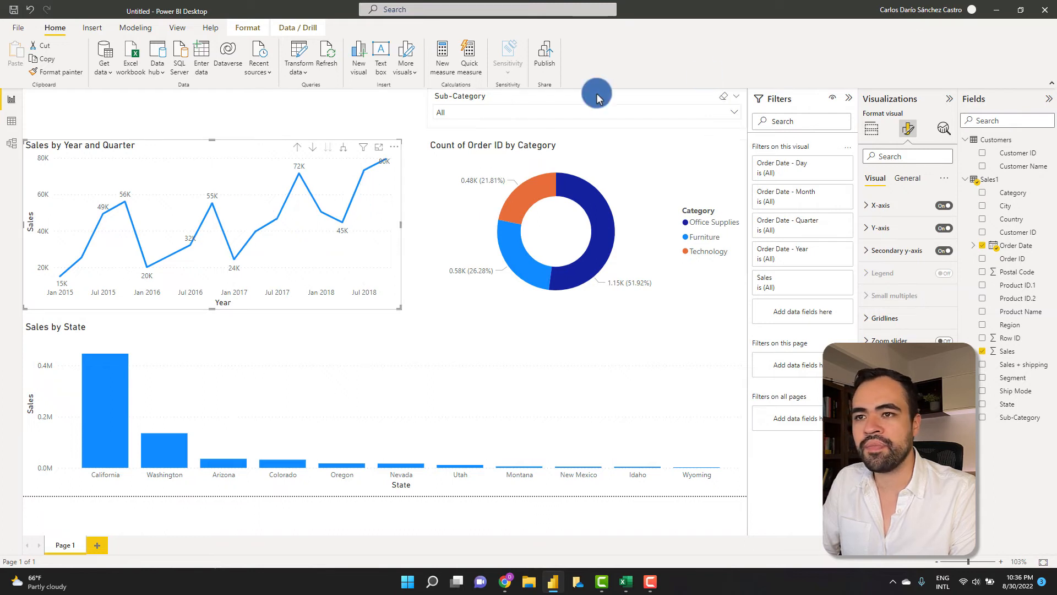
click(879, 204)
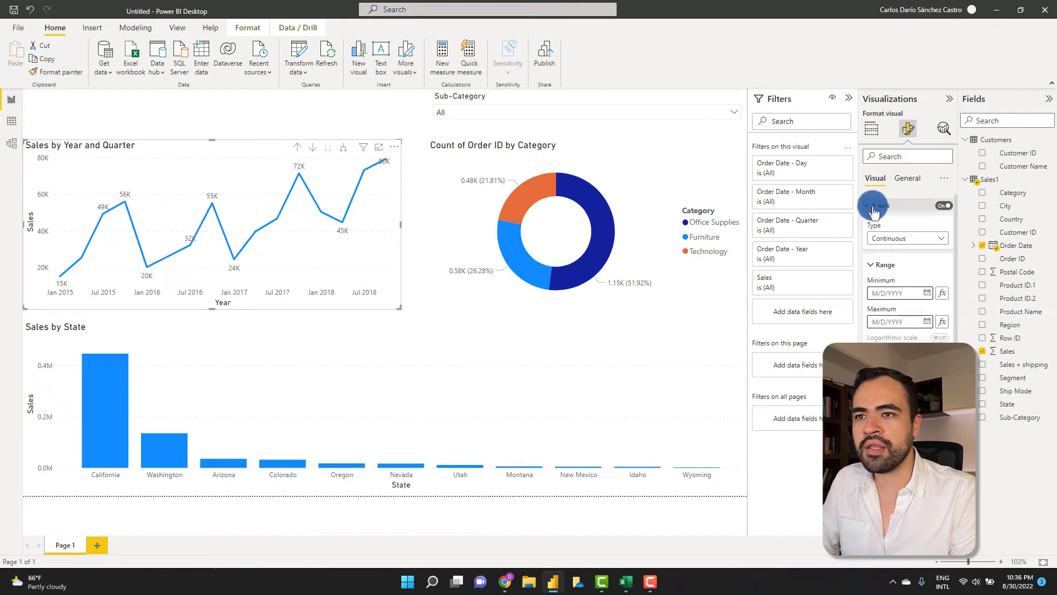
click(945, 206)
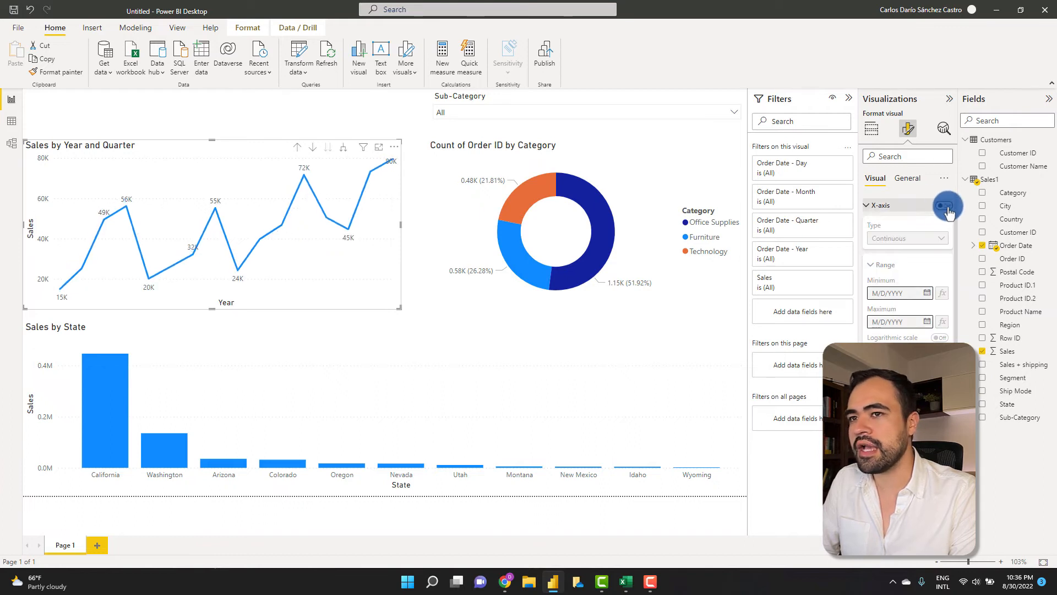
click(944, 206)
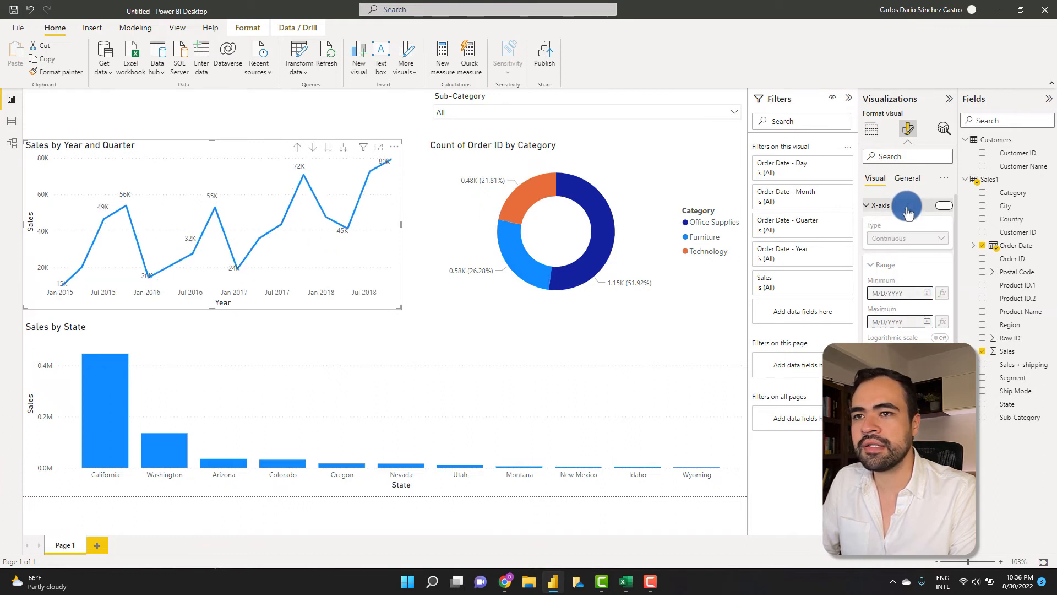
click(872, 207)
click(868, 207)
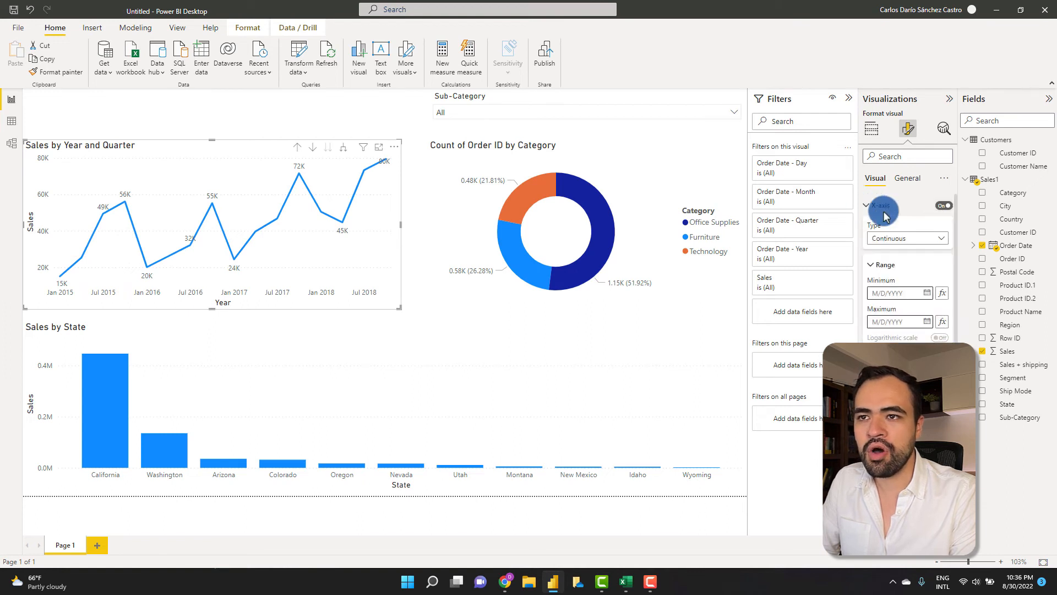
click(868, 207)
click(870, 233)
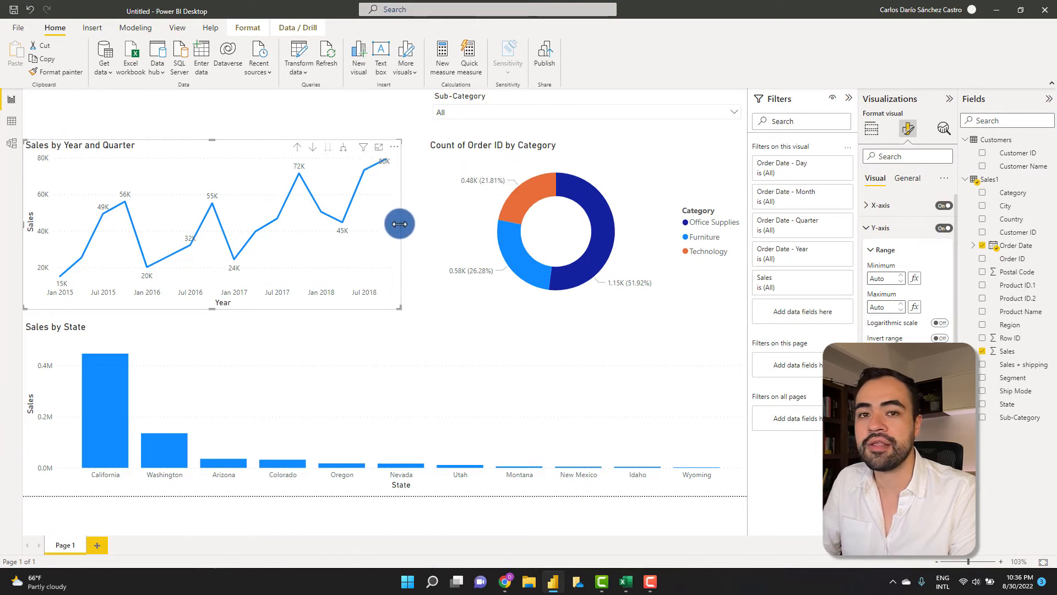
click(877, 228)
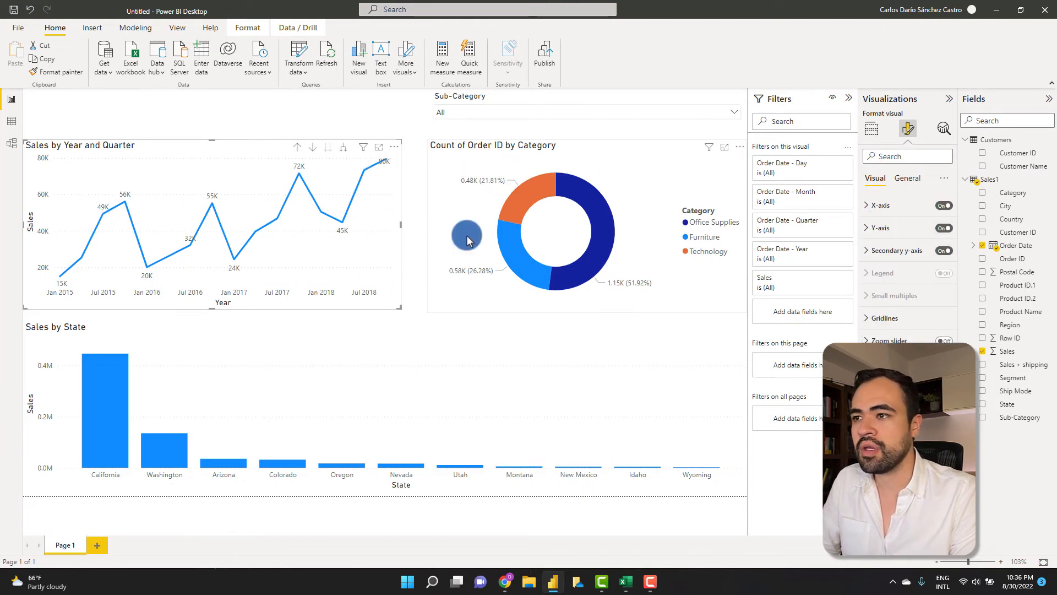
- Turn on data labels for the Sales by State column chart
click(158, 334)
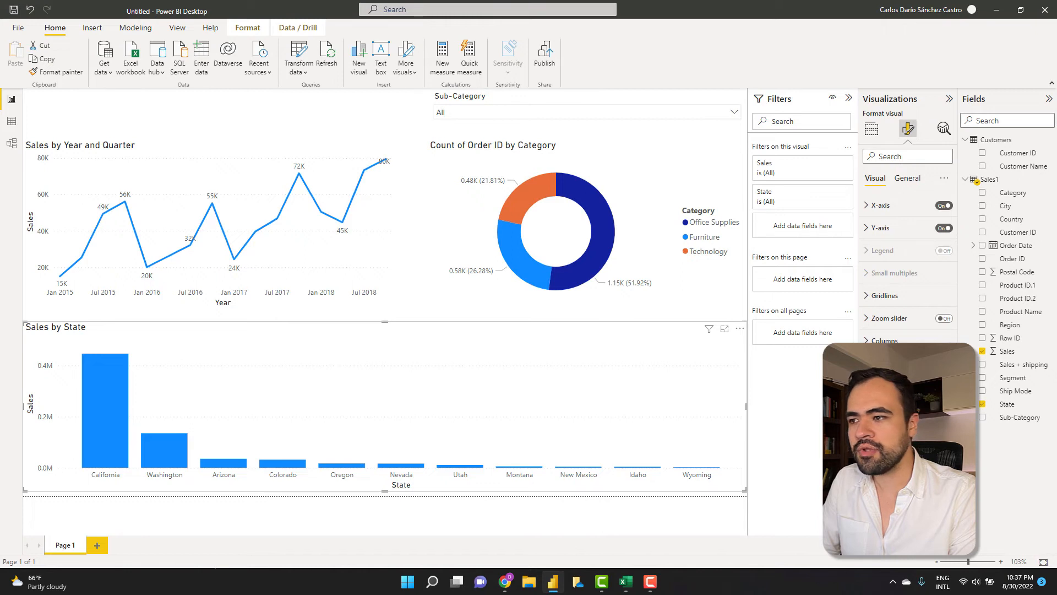
click(944, 363)
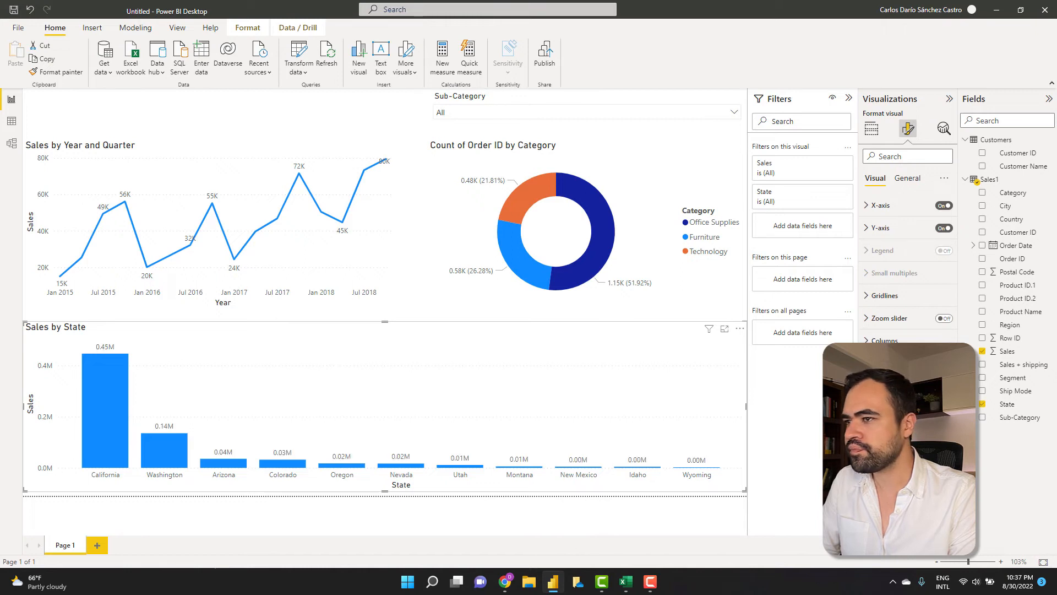
click(213, 118)
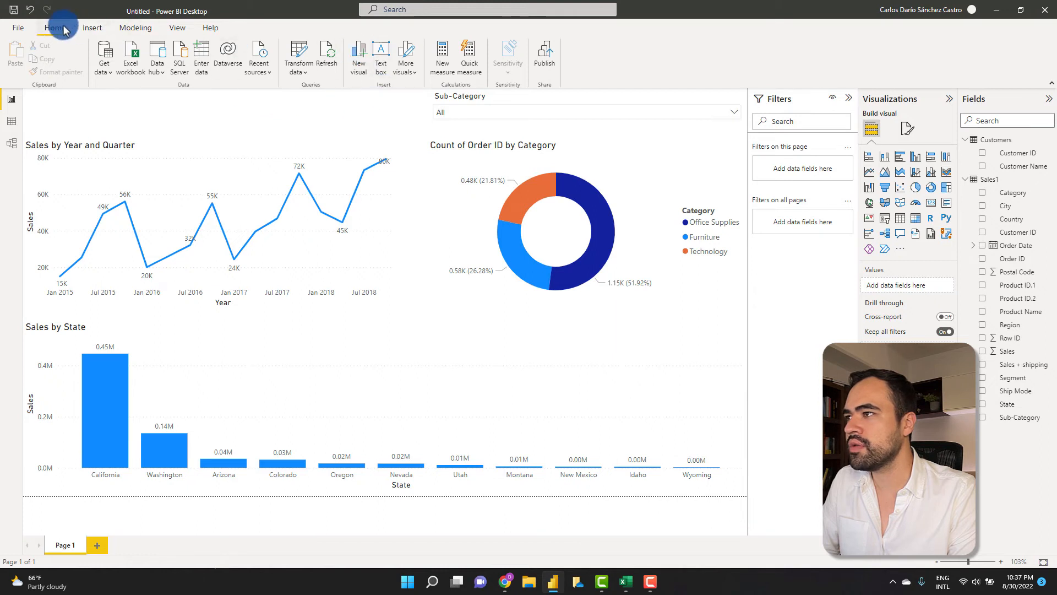
click(90, 29)
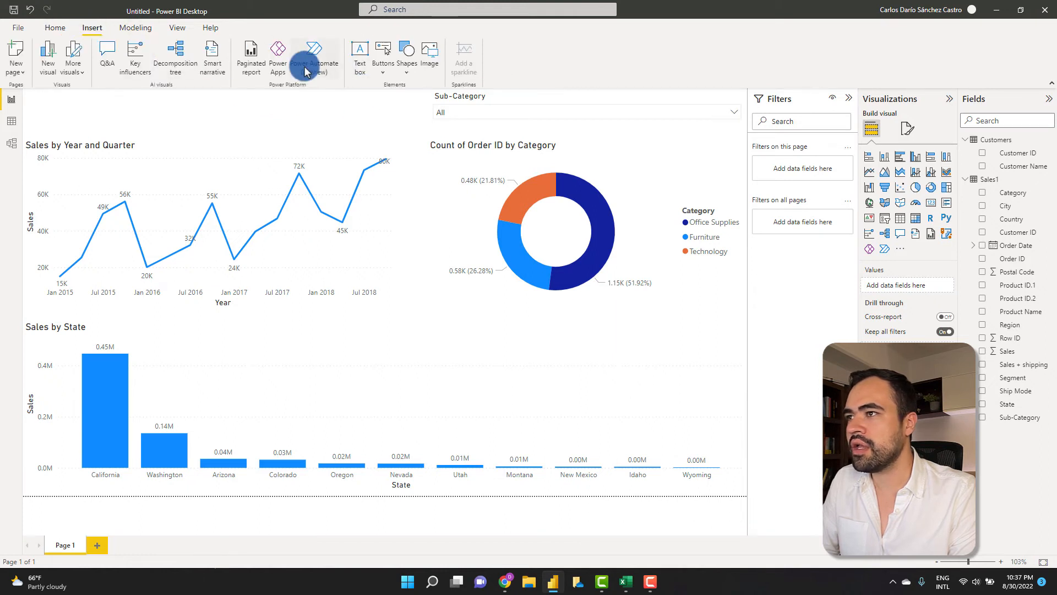
- Add a text box and stretch it as a wide strip across the top of the page
click(361, 61)
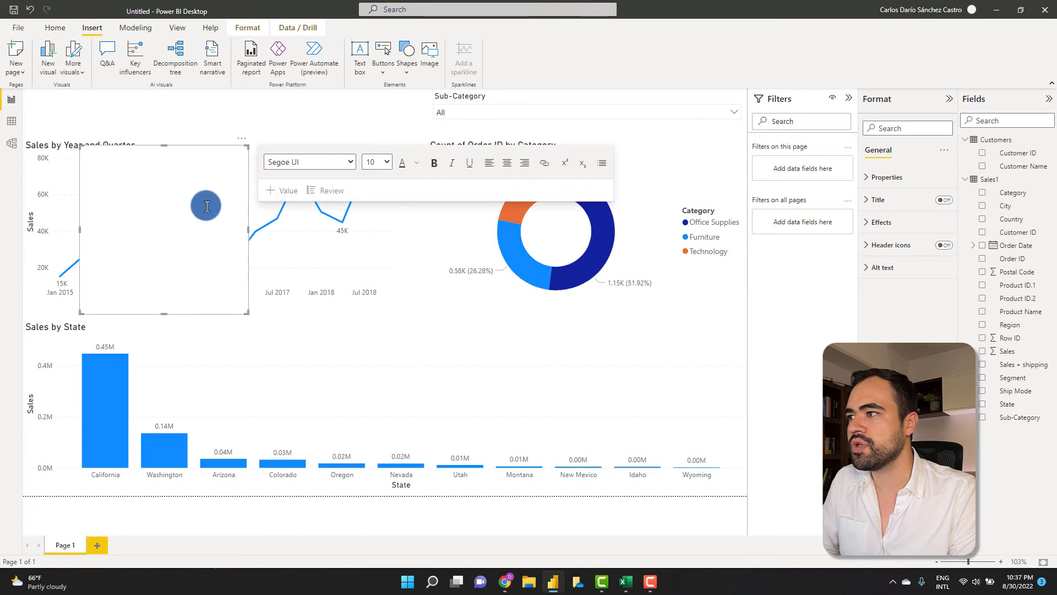
drag(200, 151, 143, 96)
drag(106, 252, 114, 127)
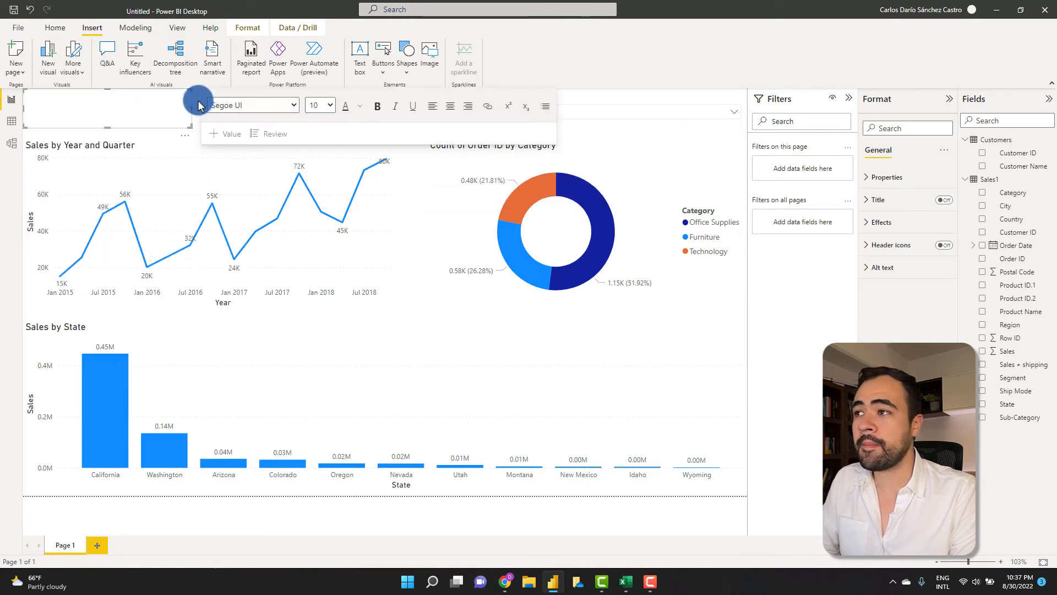
drag(191, 108, 409, 105)
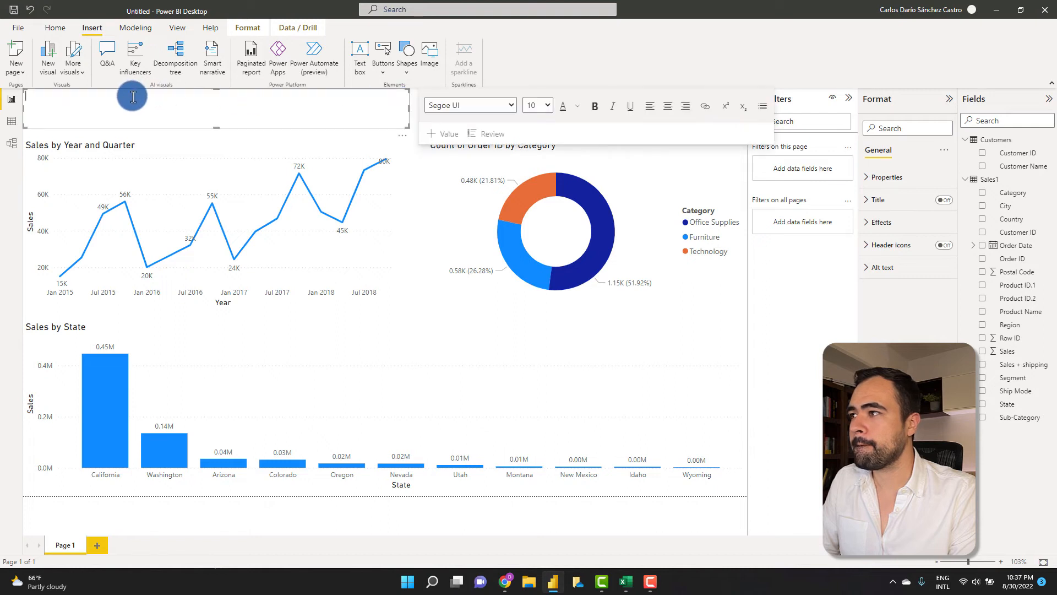
- Type 'Awesome First Dashboard' in the text box and make it 28-point bold
click(165, 102)
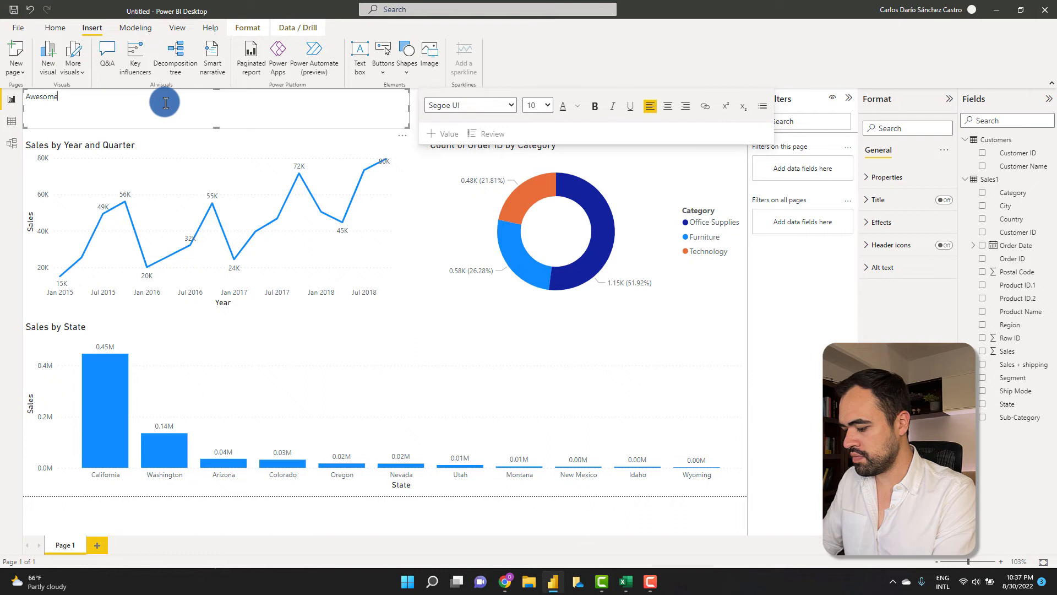
text(Awesome First Dash)
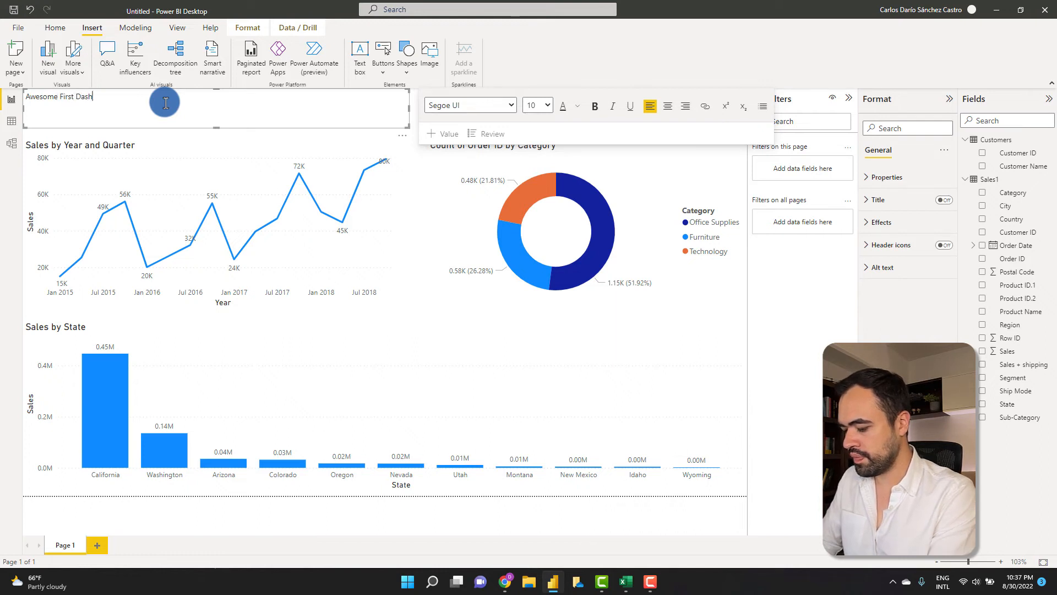
text(board)
drag(165, 103, 35, 96)
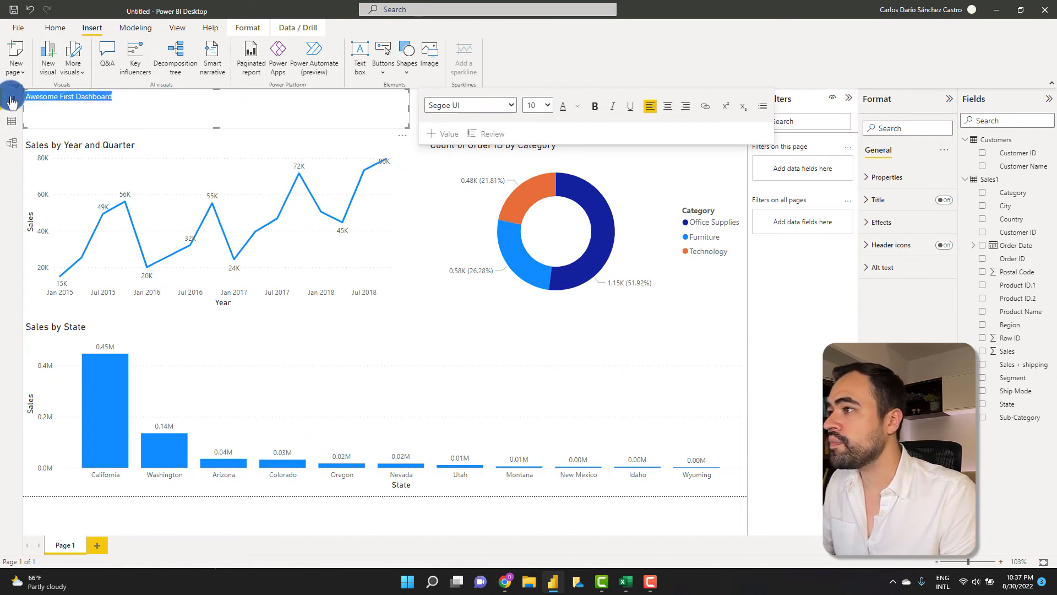
click(537, 106)
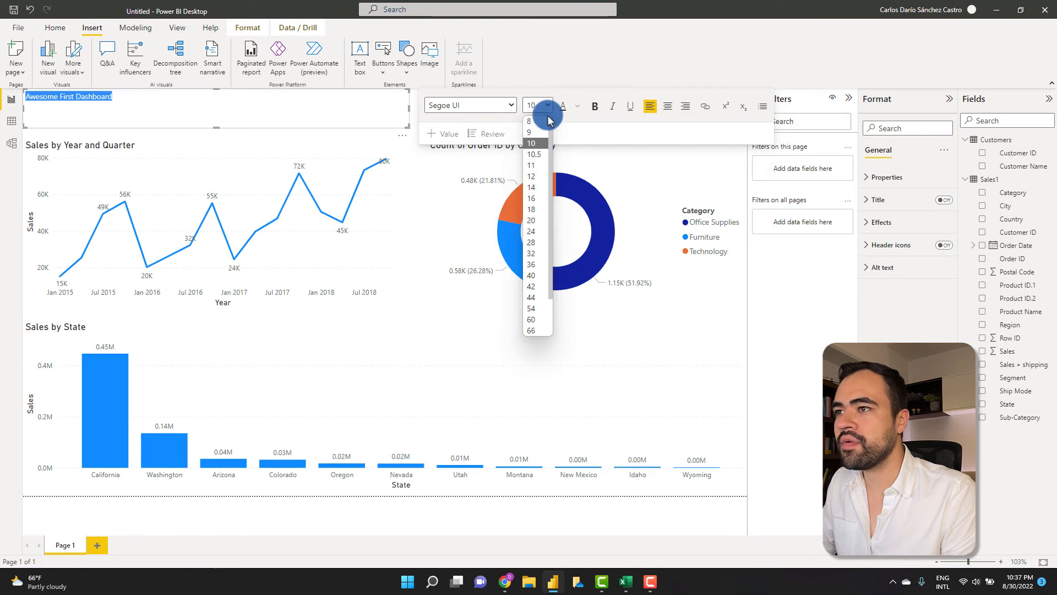
click(536, 243)
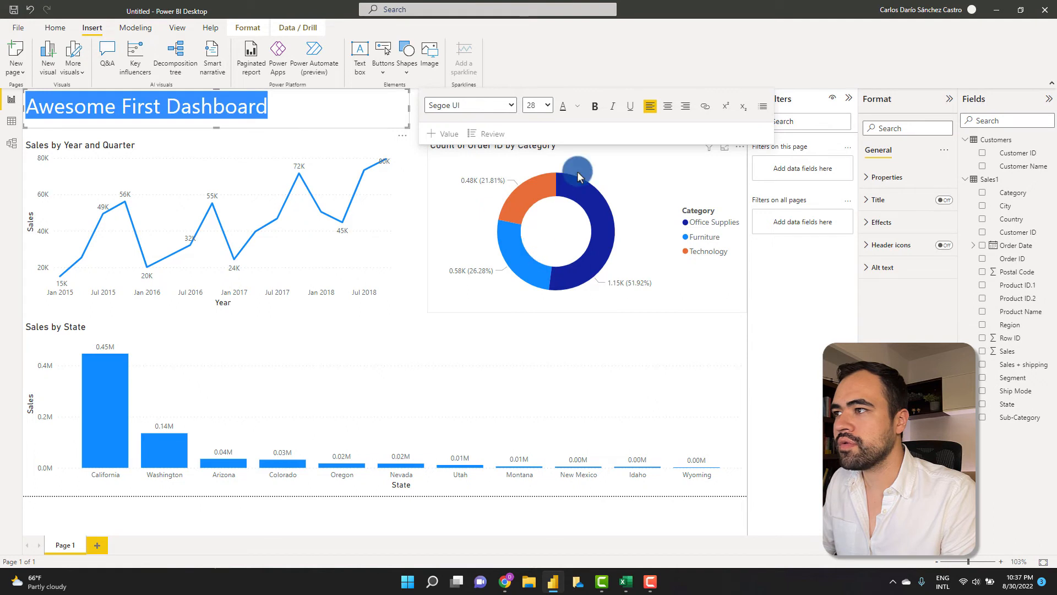
click(592, 113)
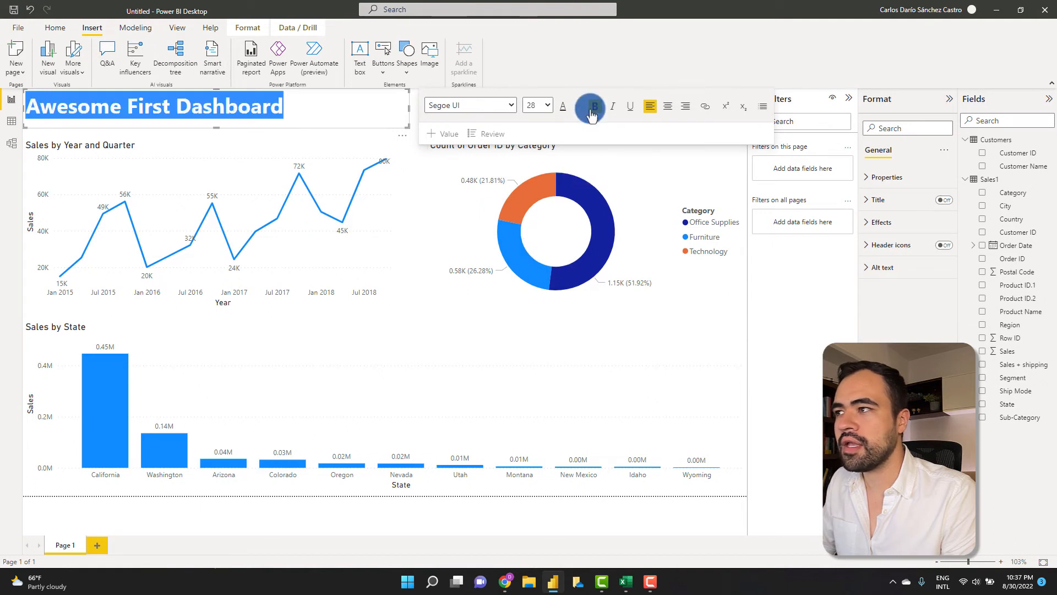
click(18, 173)
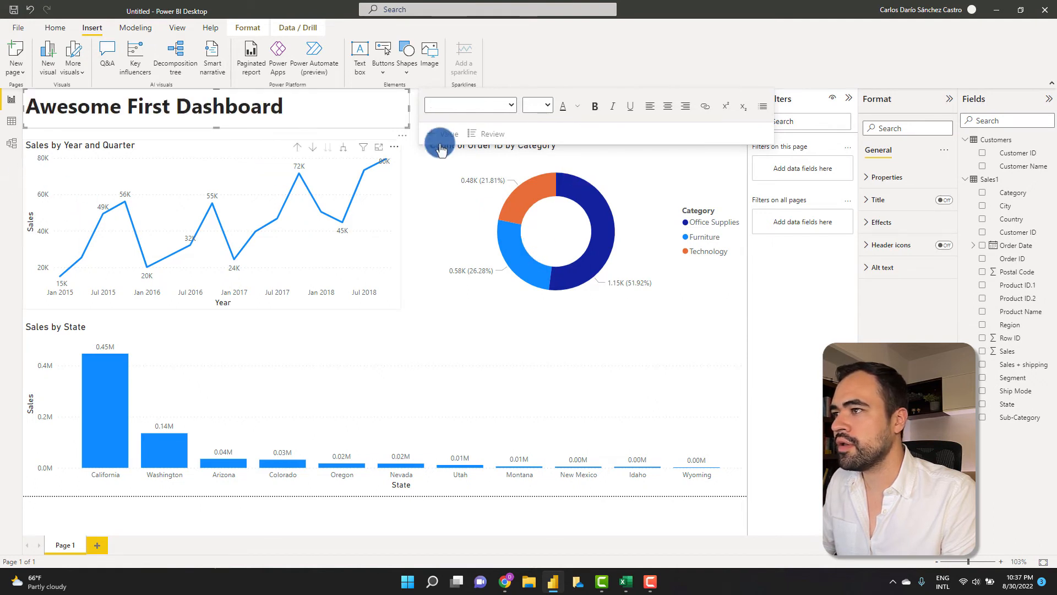
click(413, 121)
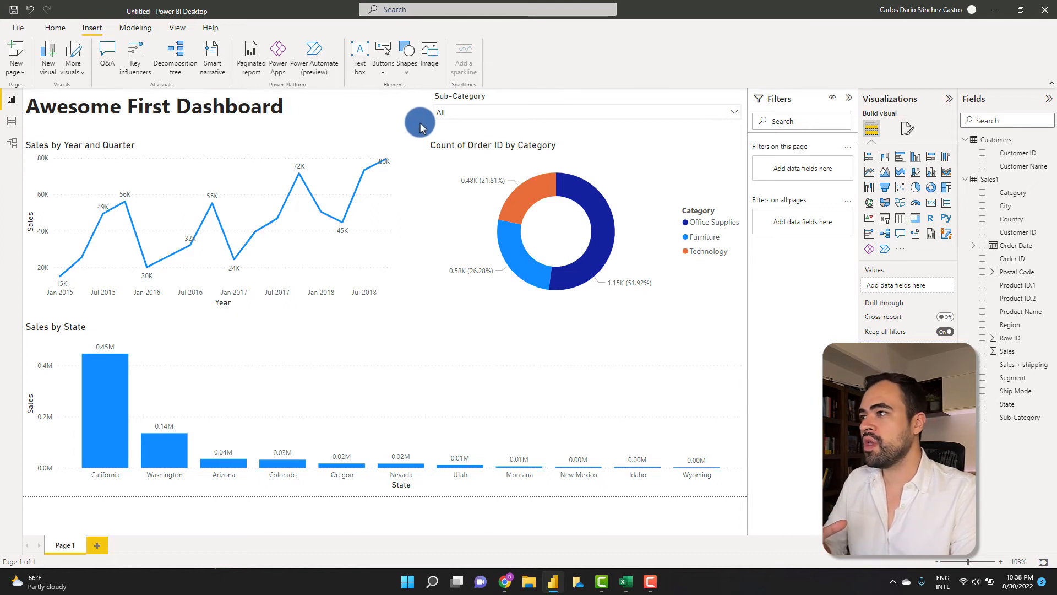
- Try the purple report theme, then switch the whole dashboard to the light-blue theme
click(177, 28)
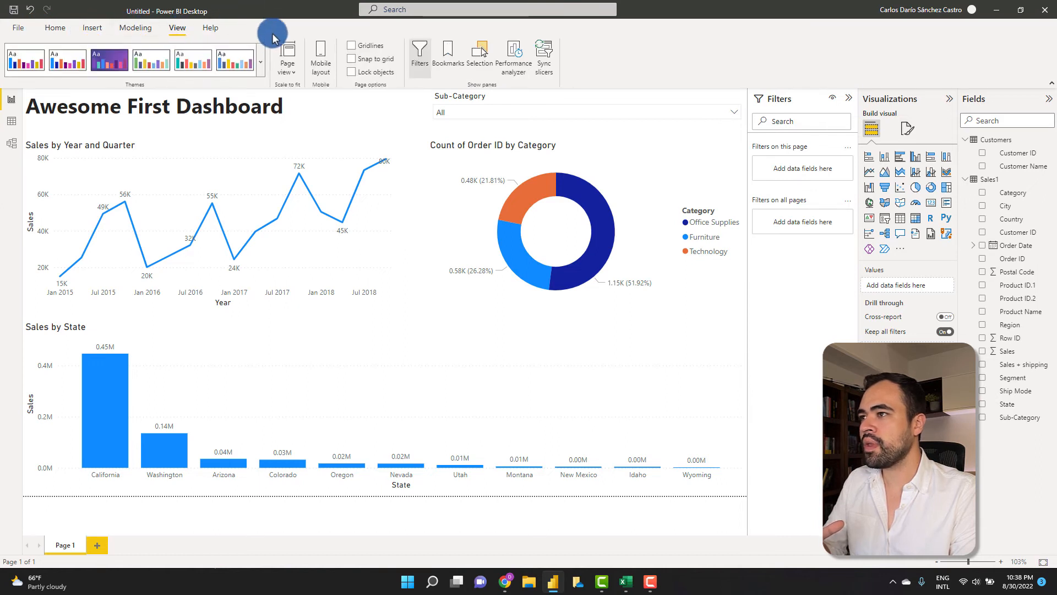
click(264, 61)
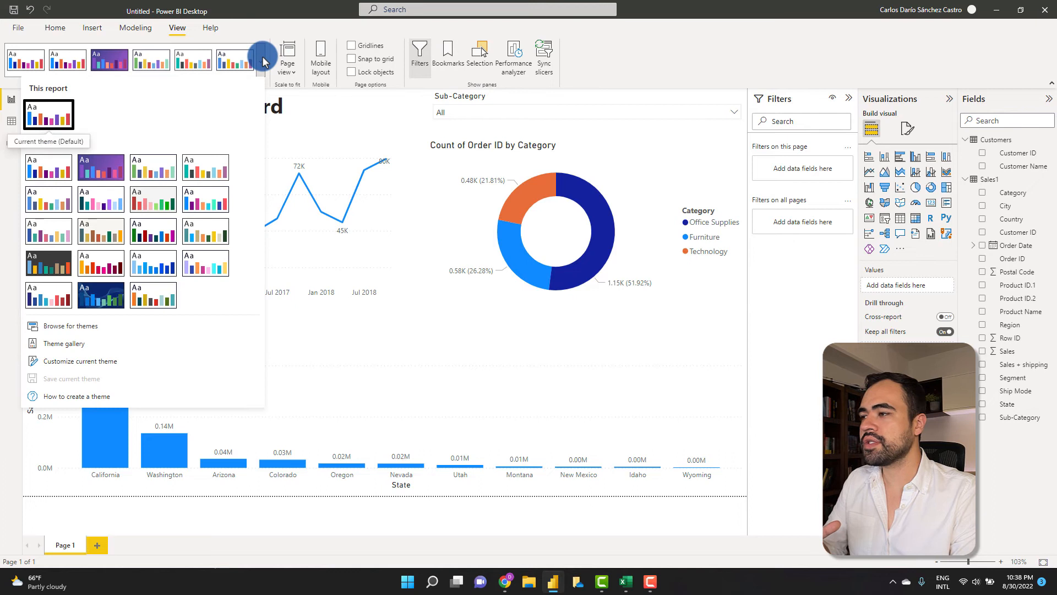
click(114, 168)
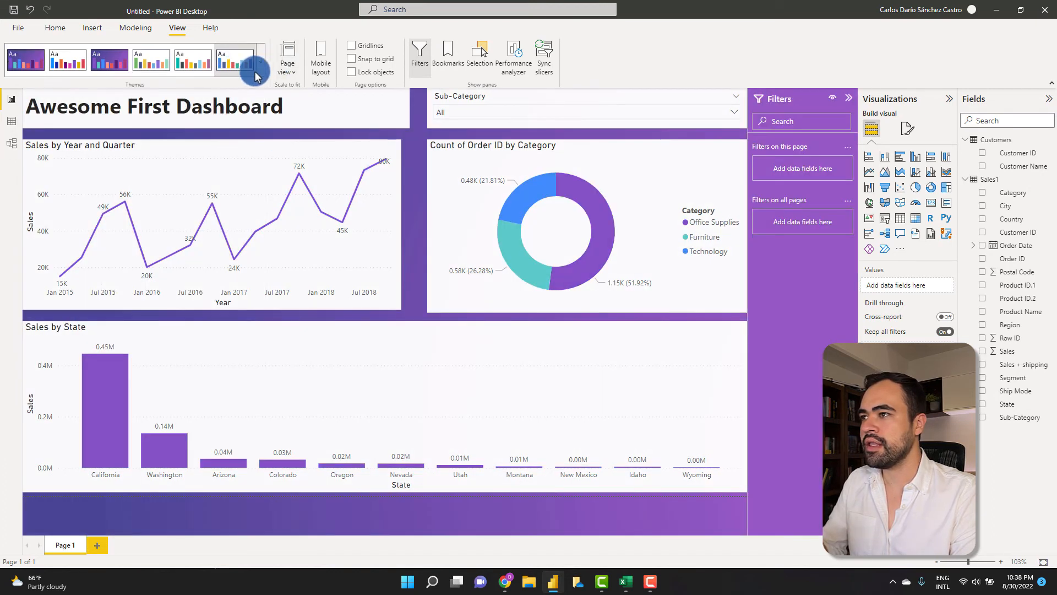
click(261, 65)
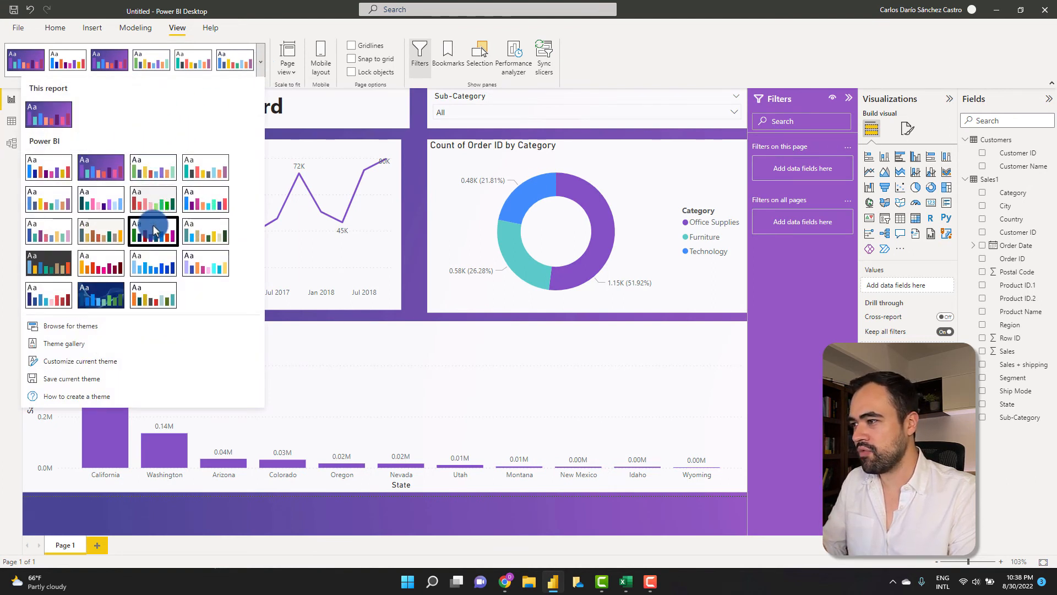
click(158, 271)
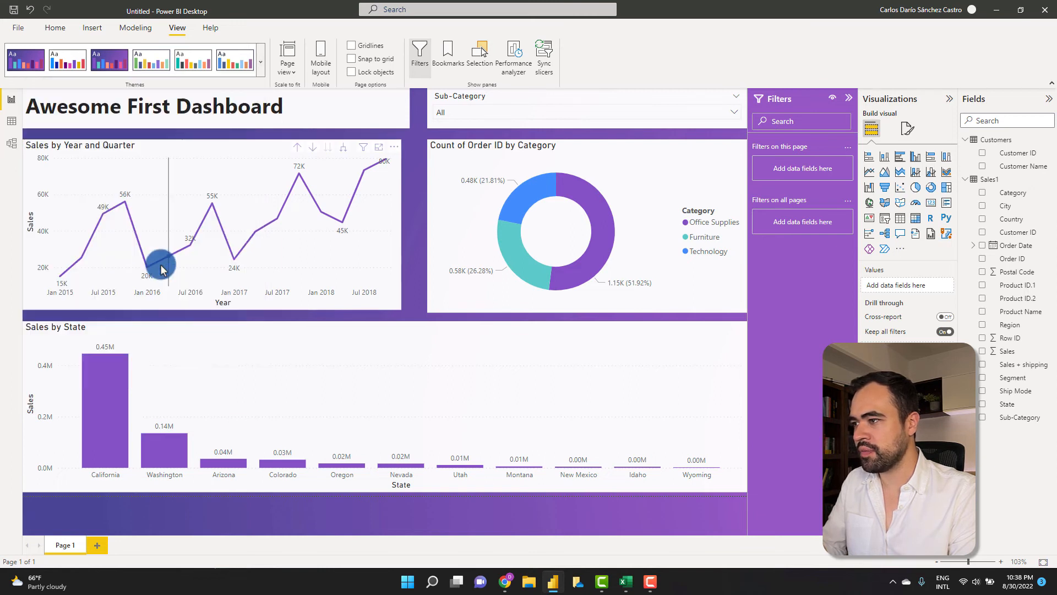
click(407, 118)
click(368, 142)
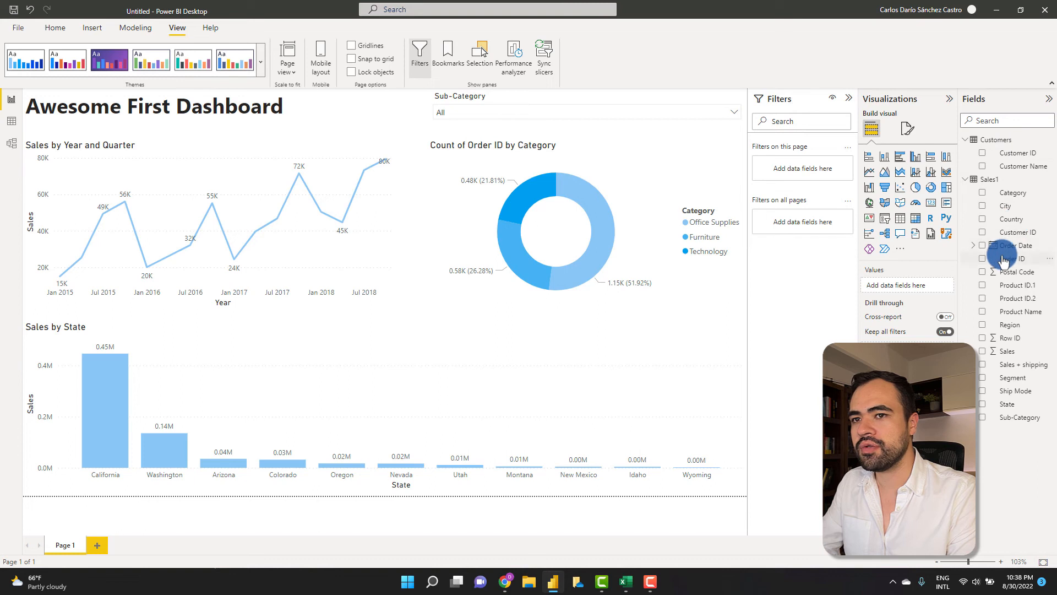
- Give the Sales field Currency format so charts show values like $80K and $0.45M
click(1007, 353)
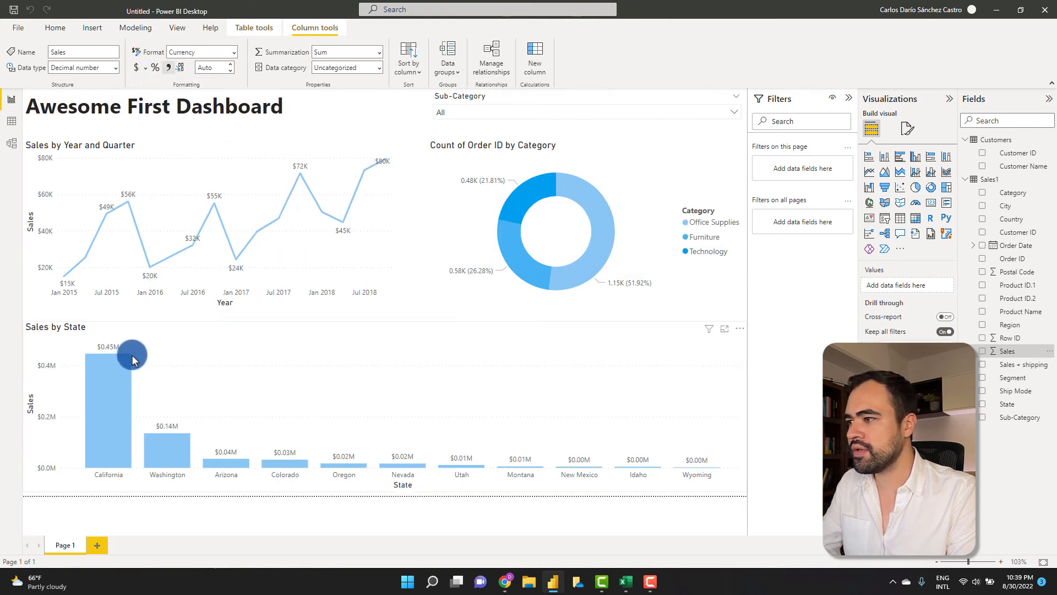
click(418, 116)
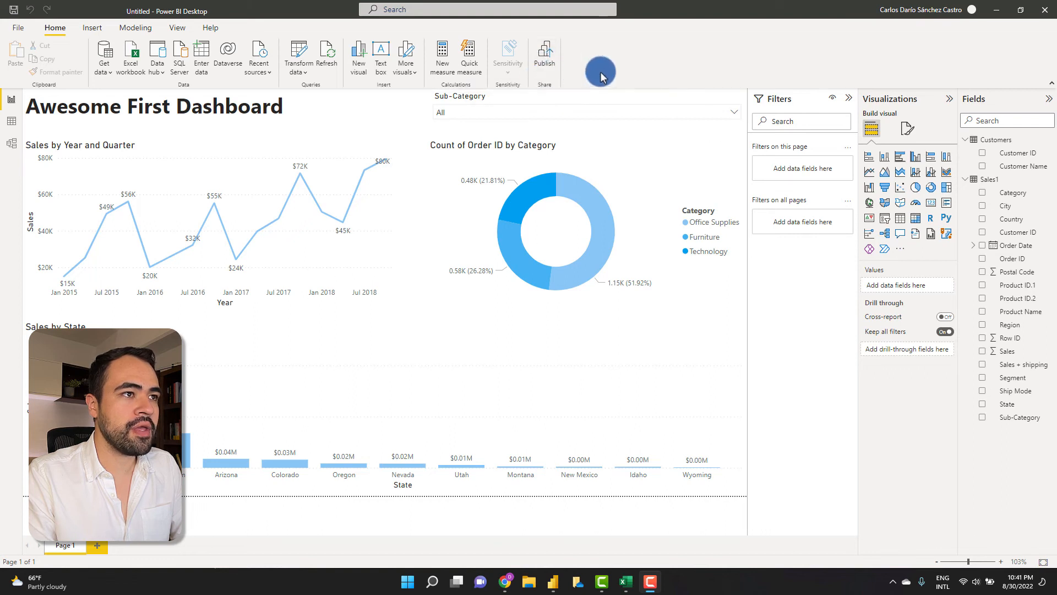
click(18, 28)
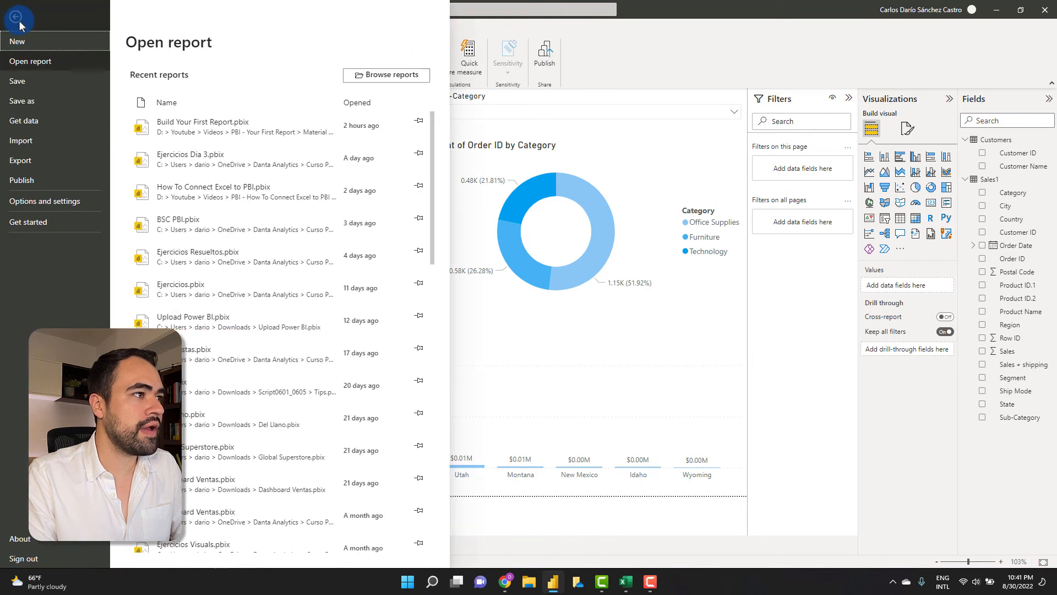
- Start publishing the report to Power BI from the File menu's Publish options
click(15, 18)
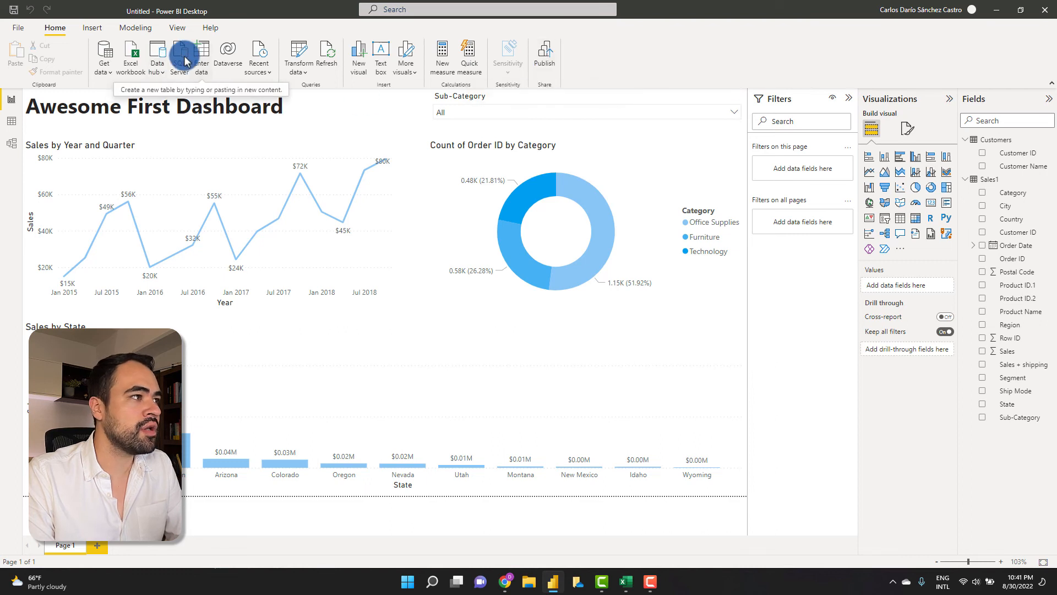
click(18, 33)
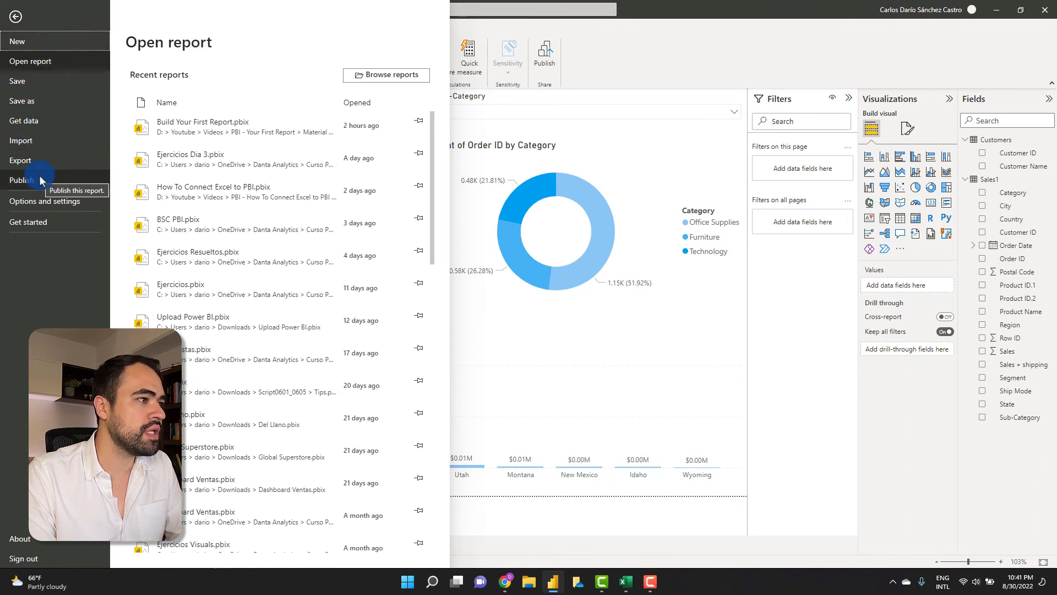
click(22, 180)
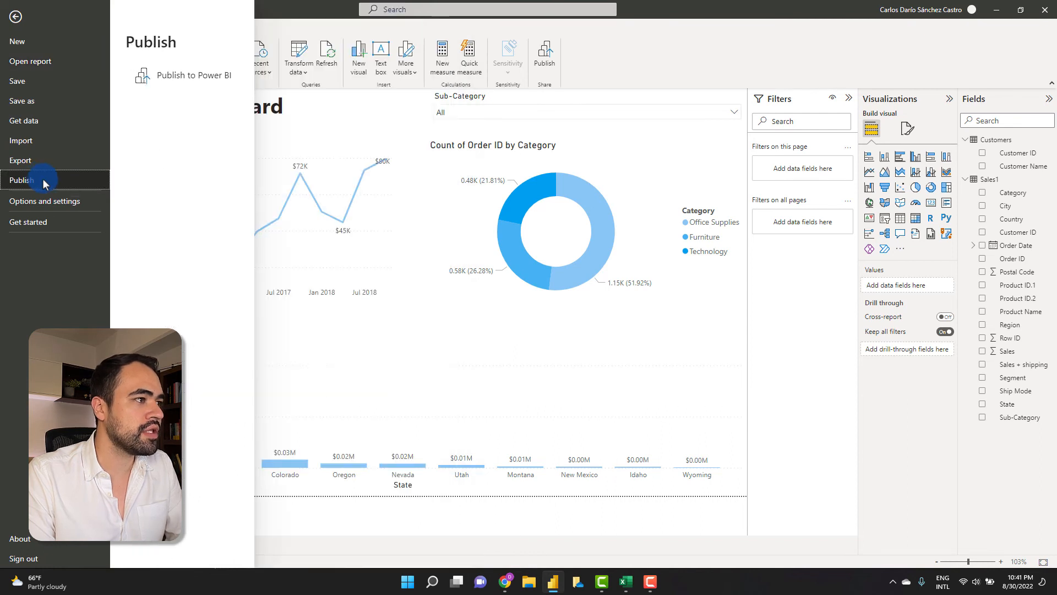
click(176, 80)
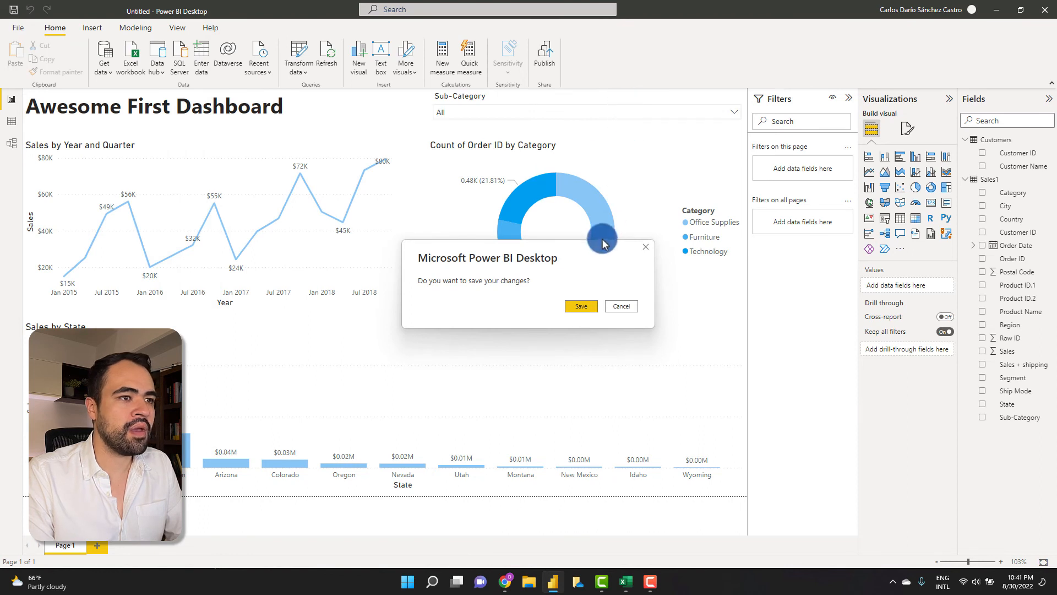
- Agree to save first and save the report as 'My awesome first report'
click(579, 308)
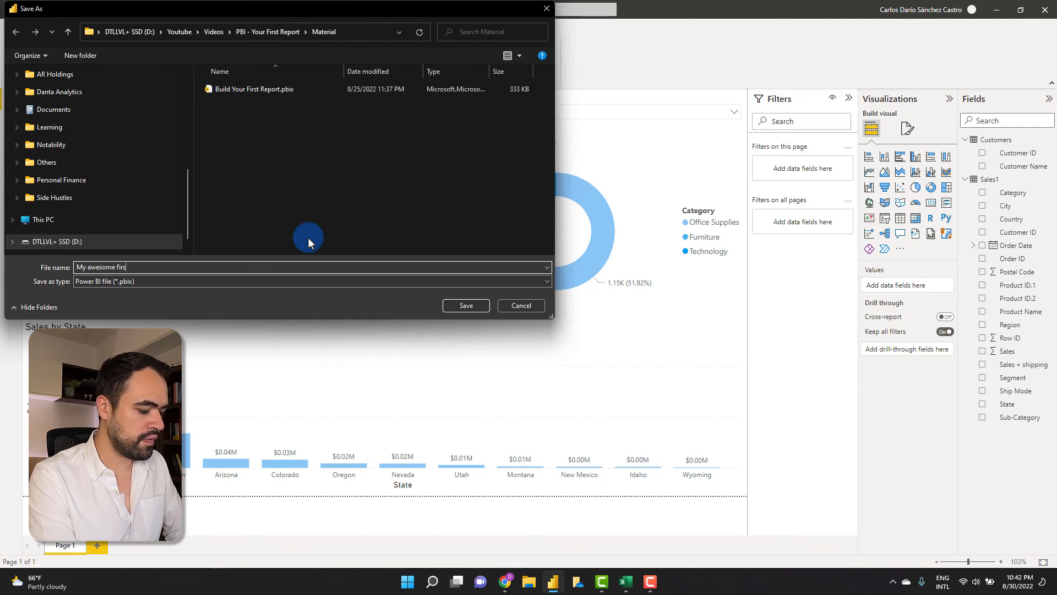
text(ort)
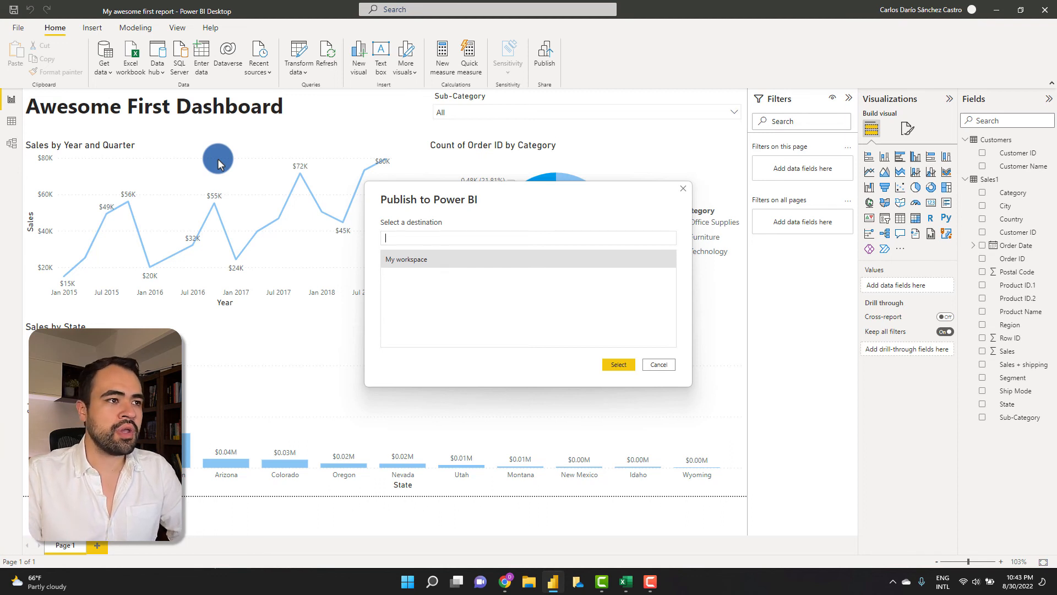
- Publish to My workspace, then open the published report in Power BI Service
drag(495, 195, 503, 165)
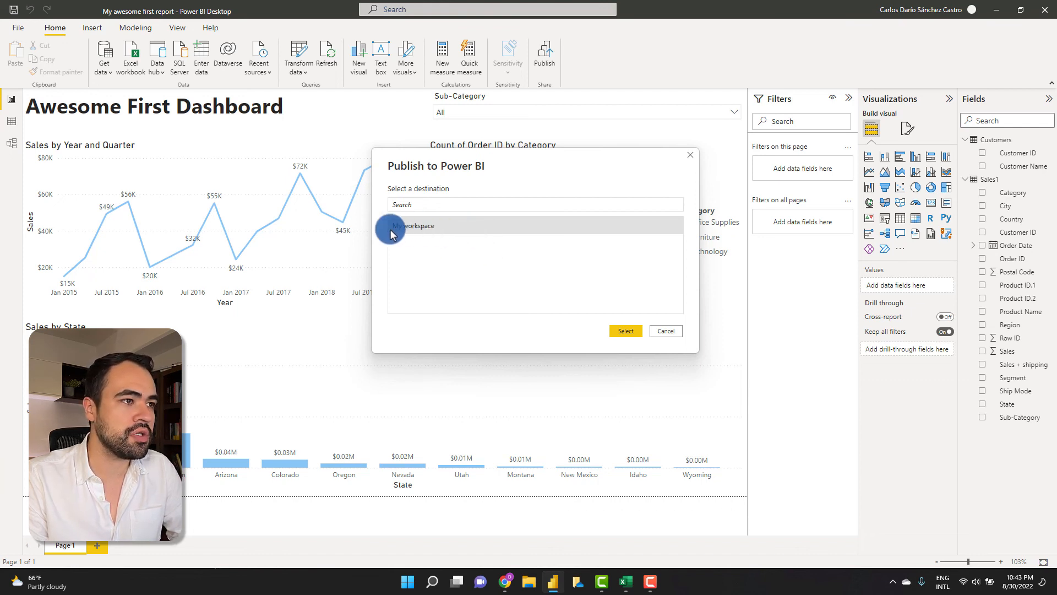
click(626, 330)
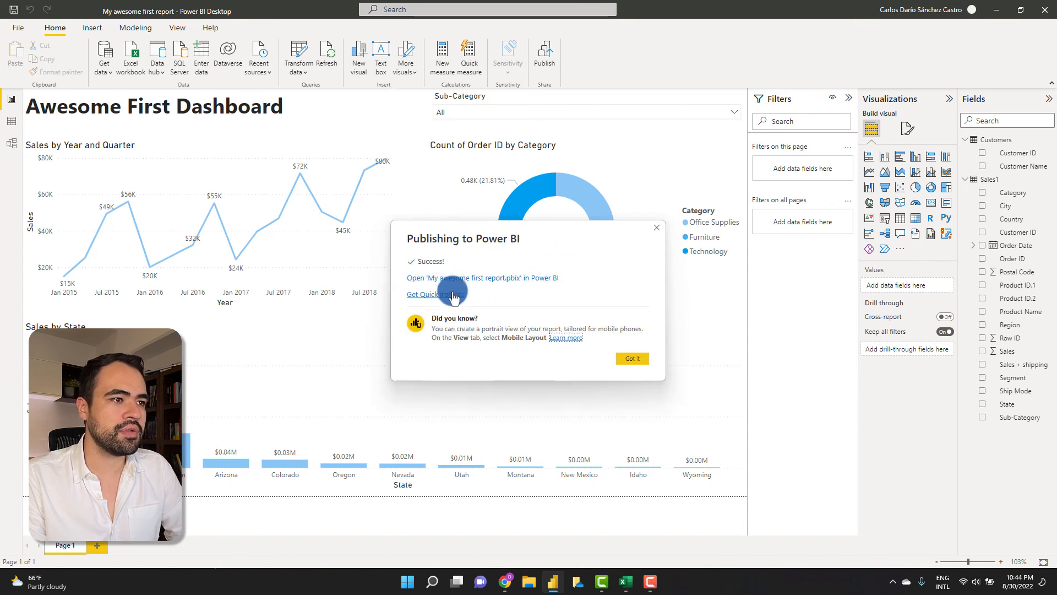
click(462, 278)
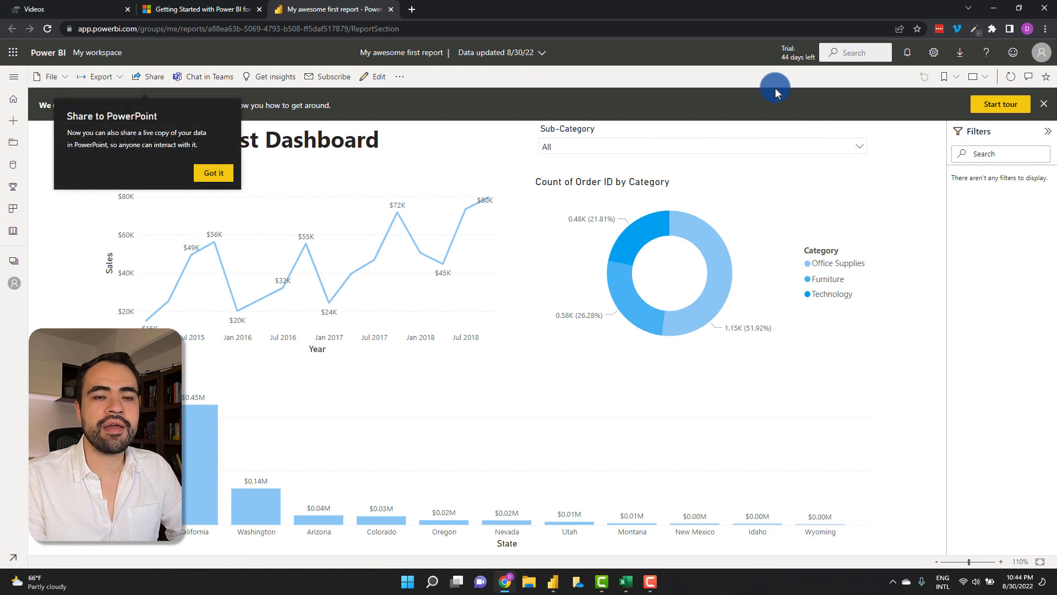
- Dismiss the PowerPoint tip and test the slicer with Accessories, Art and Bookcases, then clear it
click(213, 172)
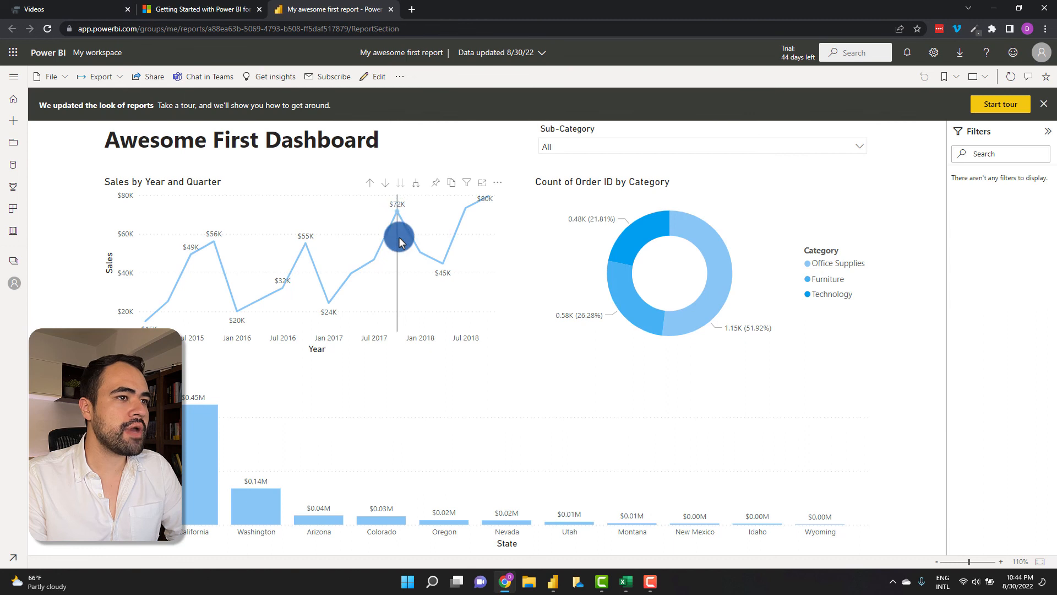
click(648, 146)
click(550, 164)
click(550, 199)
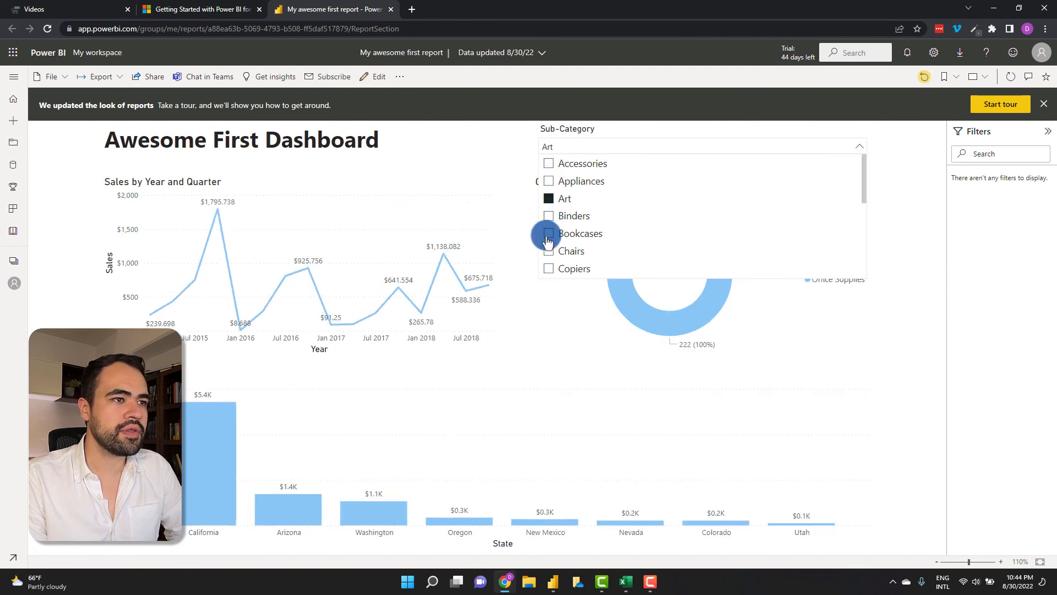
click(548, 234)
click(547, 233)
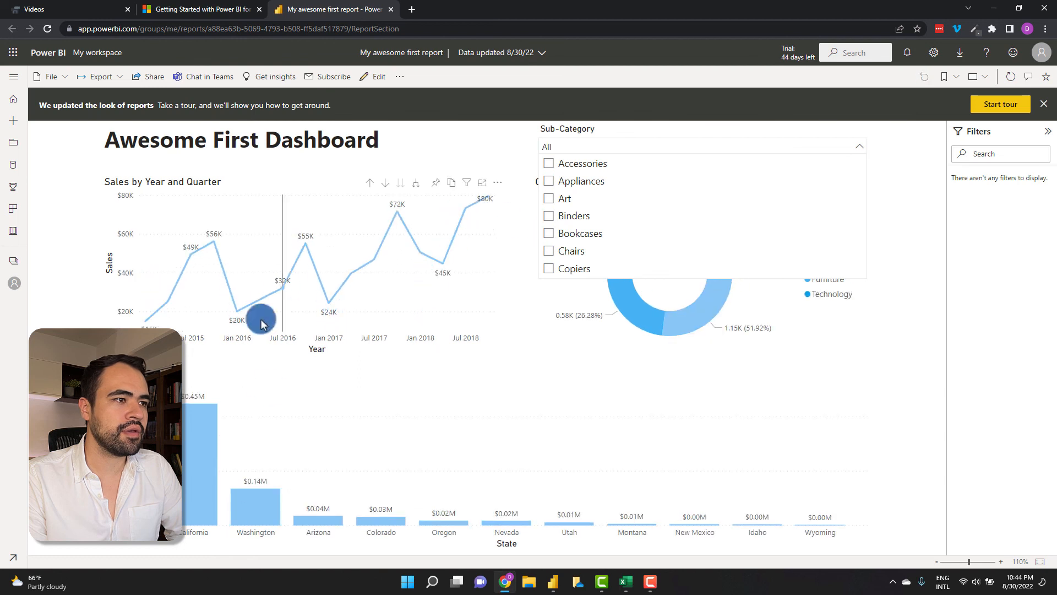
- Cross-filter by California, Technology and one quarter, then close the Send link dialog unsent
click(206, 452)
click(630, 248)
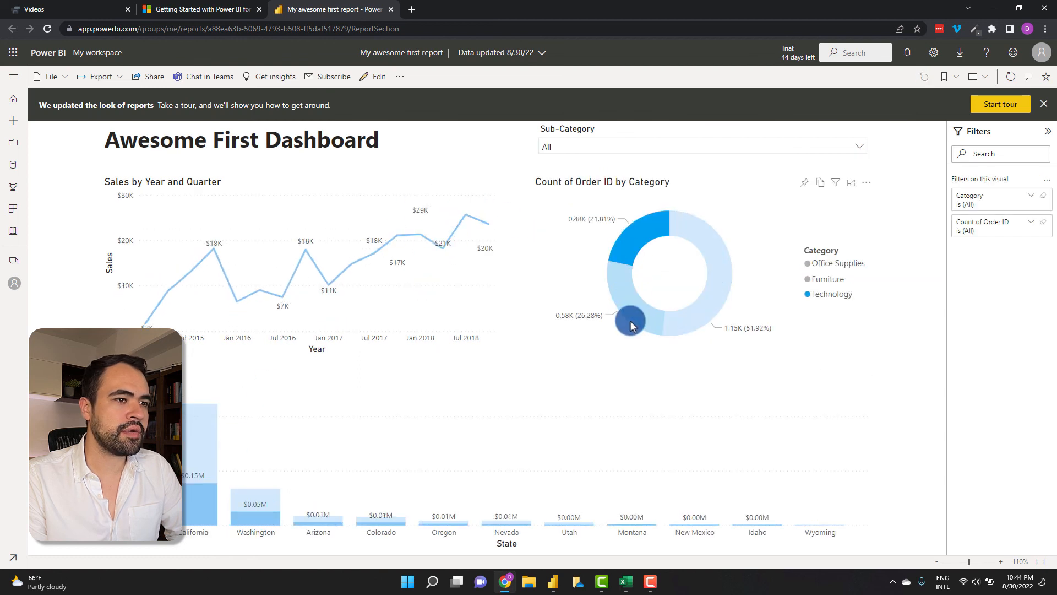
click(417, 205)
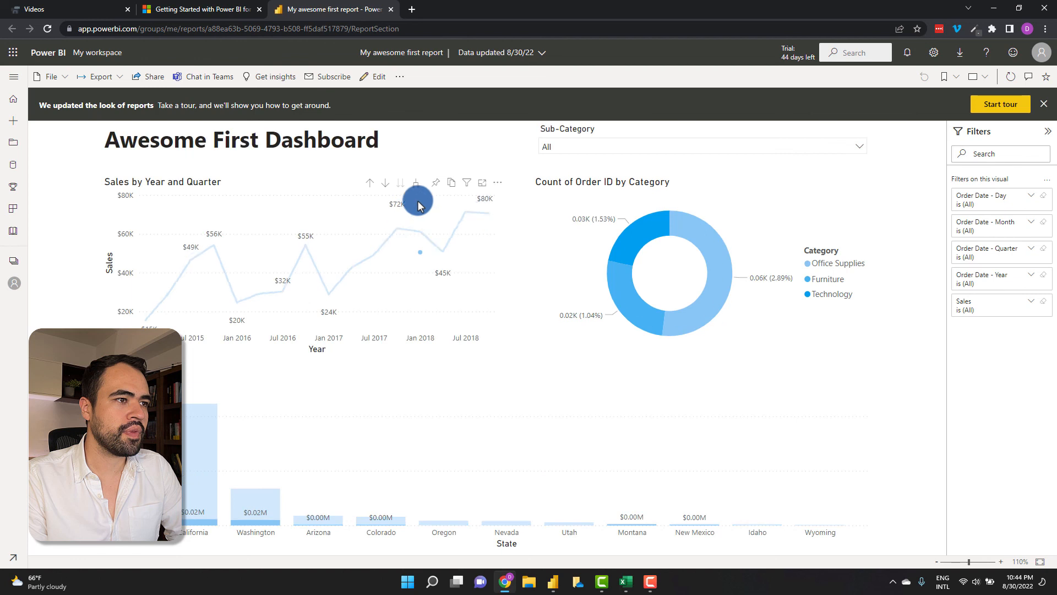
click(419, 250)
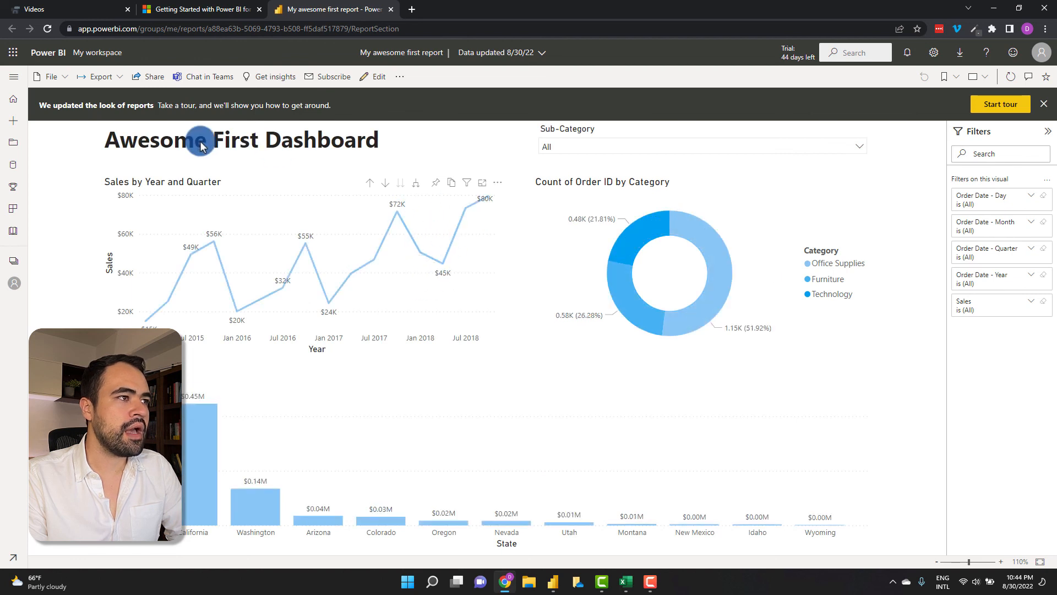
click(152, 77)
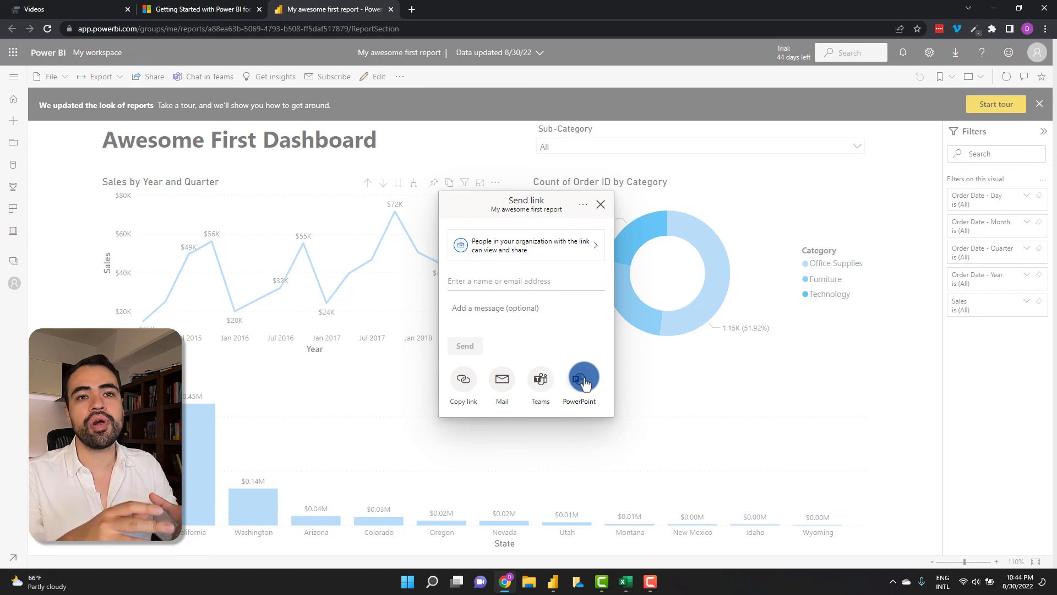
click(632, 52)
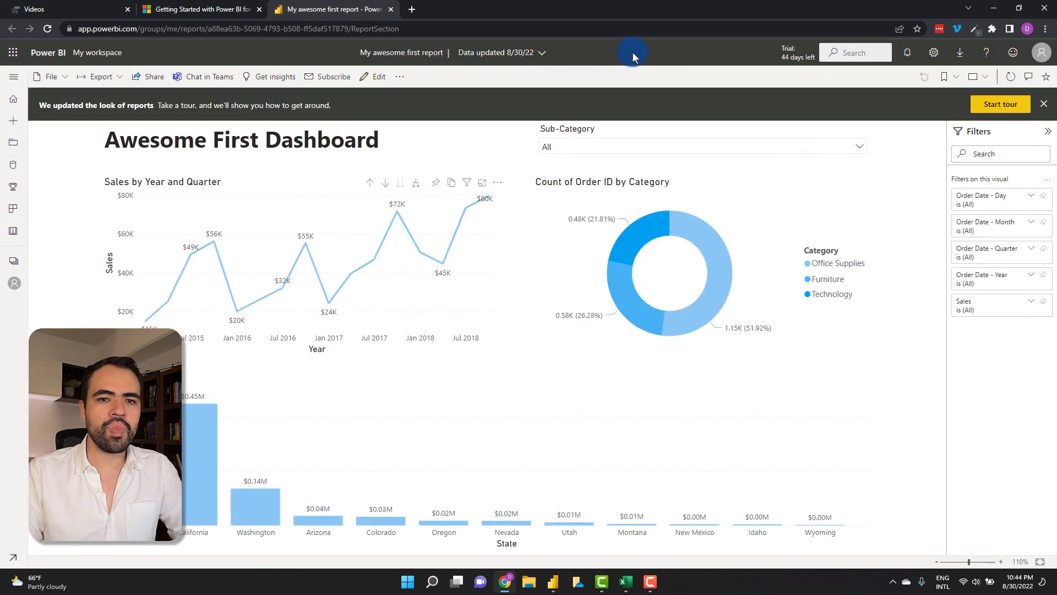